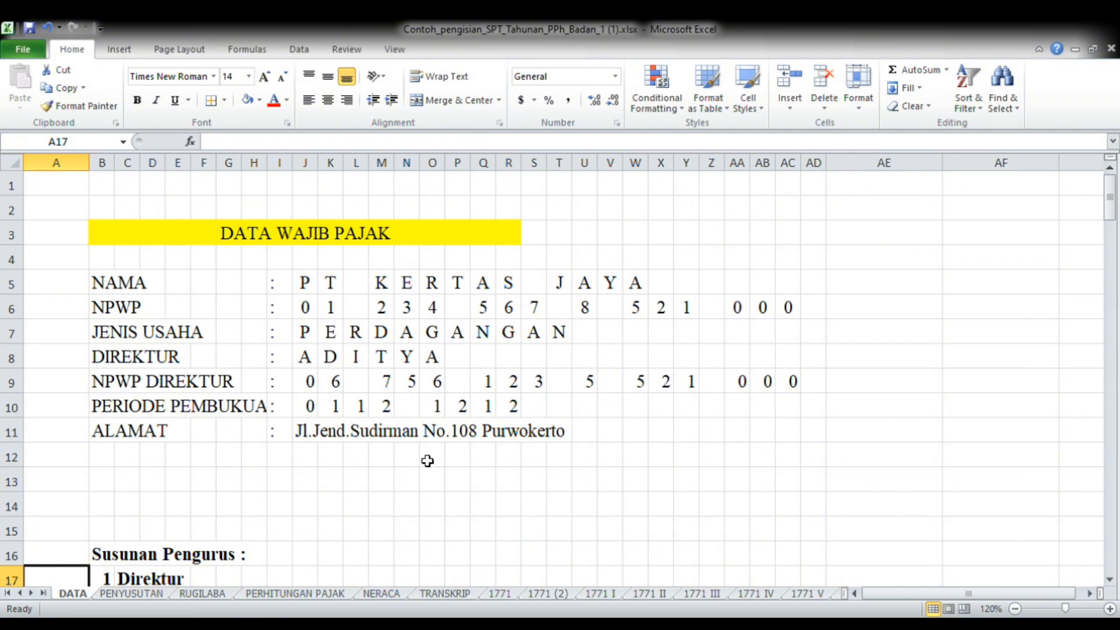
Review the taxpayer identity data and the Susunan Pengurus entries for Direktur and Komanditer on the DATA sheet
key(Down)
key(Down)
key(Down)
key(Down)
key(Down)
key(Down)
key(Down)
key(Down)
key(Down)
key(Down)
key(Down)
key(Down)
key(Down)
key(Down)
key(Down)
key(Up)
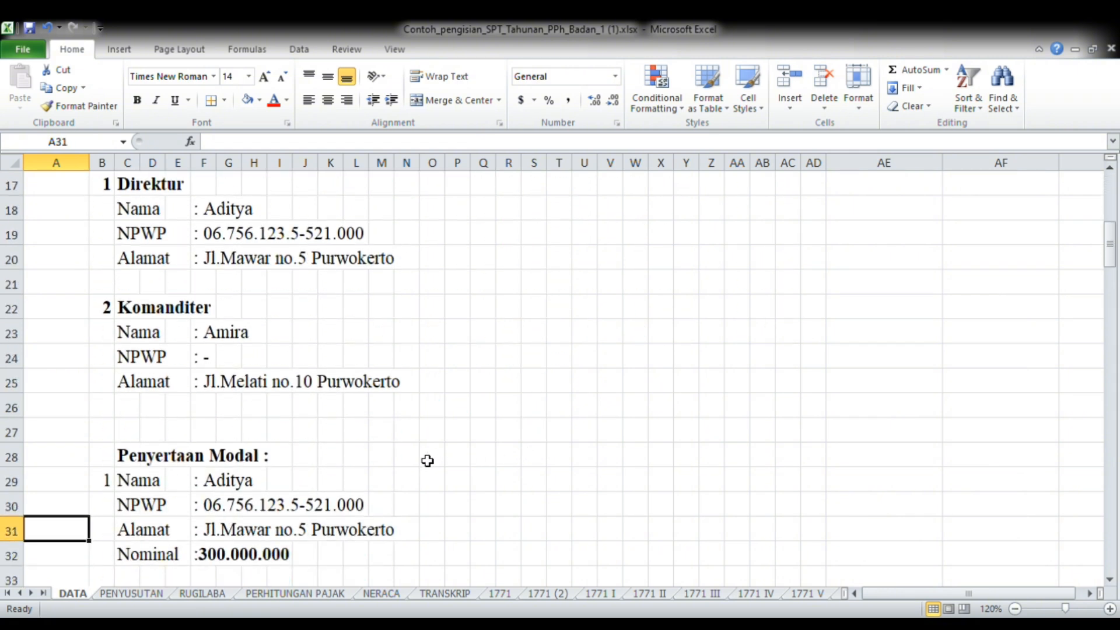
key(Up)
key(Up)
key(Up)
key(Up)
key(Up)
key(Up)
key(Up)
key(Up)
key(Up)
key(Up)
key(Up)
key(Up)
key(Up)
key(Up)
key(Up)
key(Up)
key(Up)
key(Up)
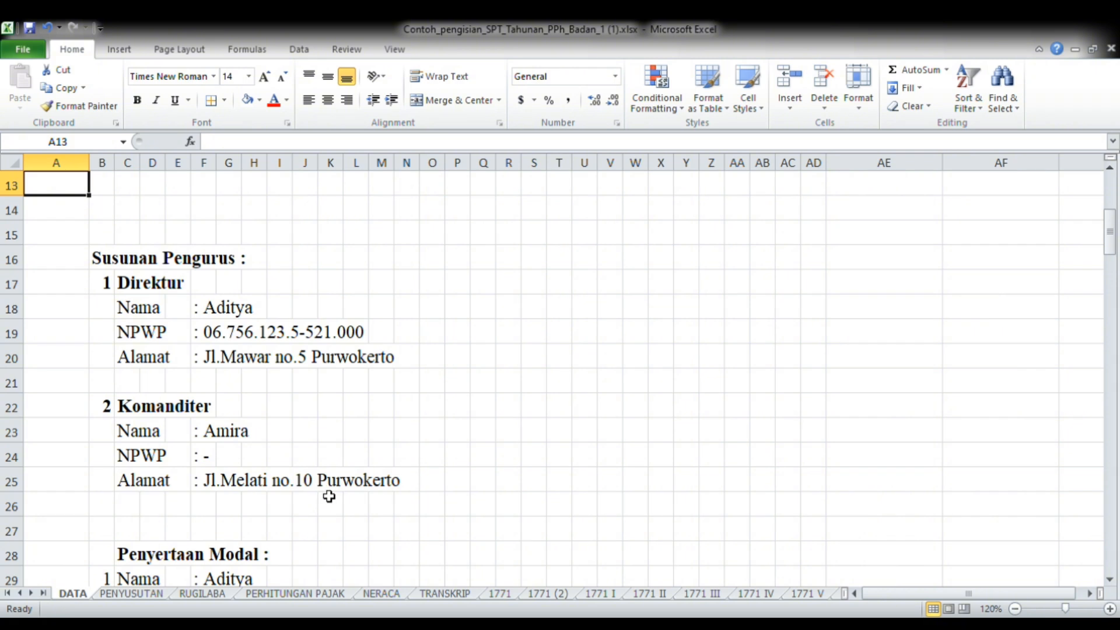
key(Down)
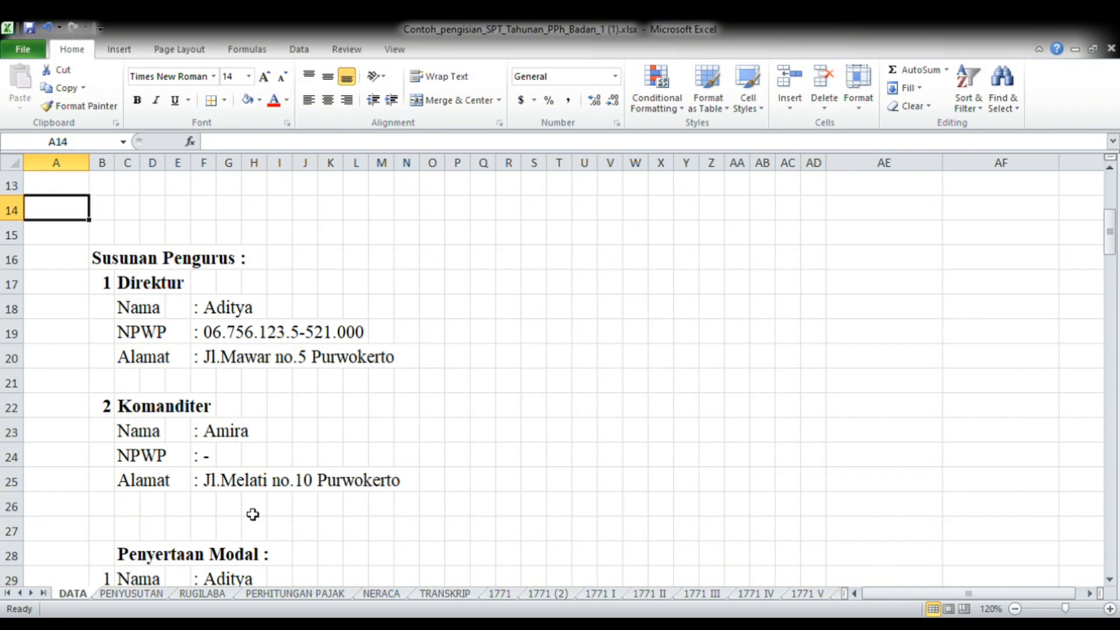
Read the Penyertaan Modal entries and the DATA PEMBAYARAN PAJAK section for PPh Pasal 22 and 25
key(Down)
key(Down)
key(Down)
key(Down)
key(Down)
key(Down)
key(Down)
key(Down)
key(Down)
key(Down)
key(Down)
key(Down)
key(Down)
key(Down)
key(Down)
key(Down)
key(Down)
key(Down)
key(Down)
key(Down)
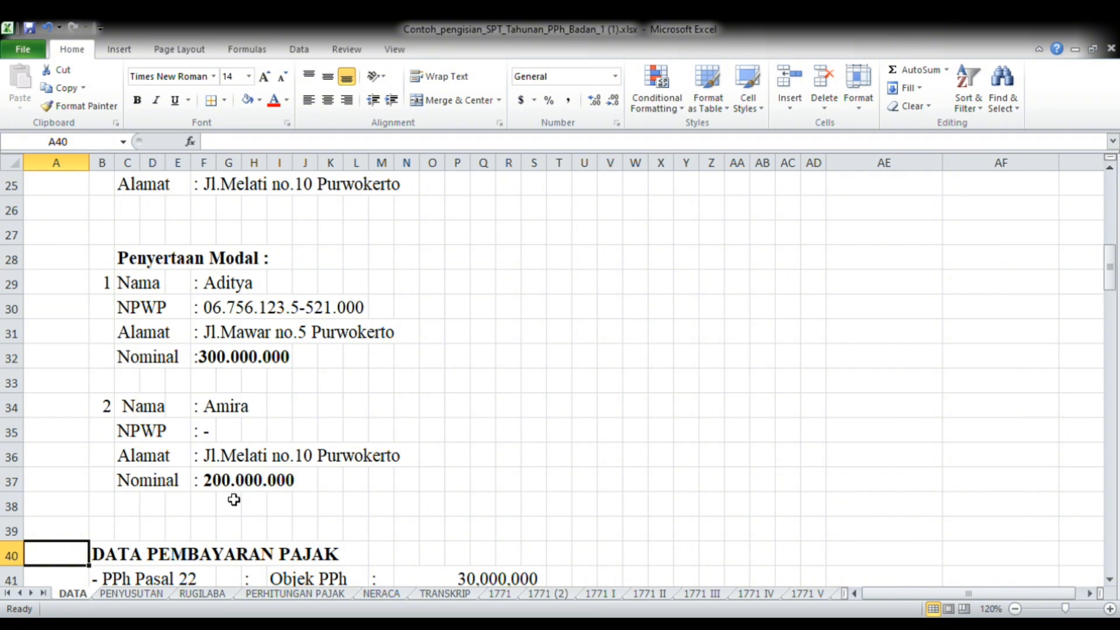
key(Down)
key(Down)
key(Down)
key(Down)
key(Down)
key(Down)
key(Down)
key(Down)
key(Down)
key(Down)
key(Down)
key(Down)
key(Down)
key(Down)
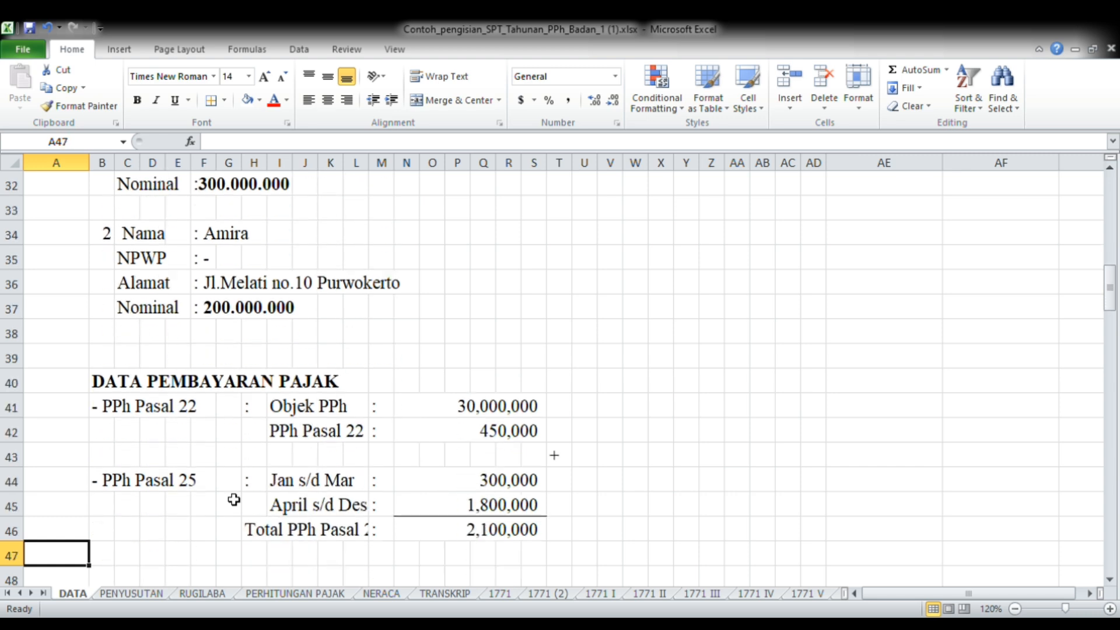
Examine the Pemungut PPh Pasal details and the notes on PPh Pasal 21 and prepaid PPN below the tax payments
key(Down)
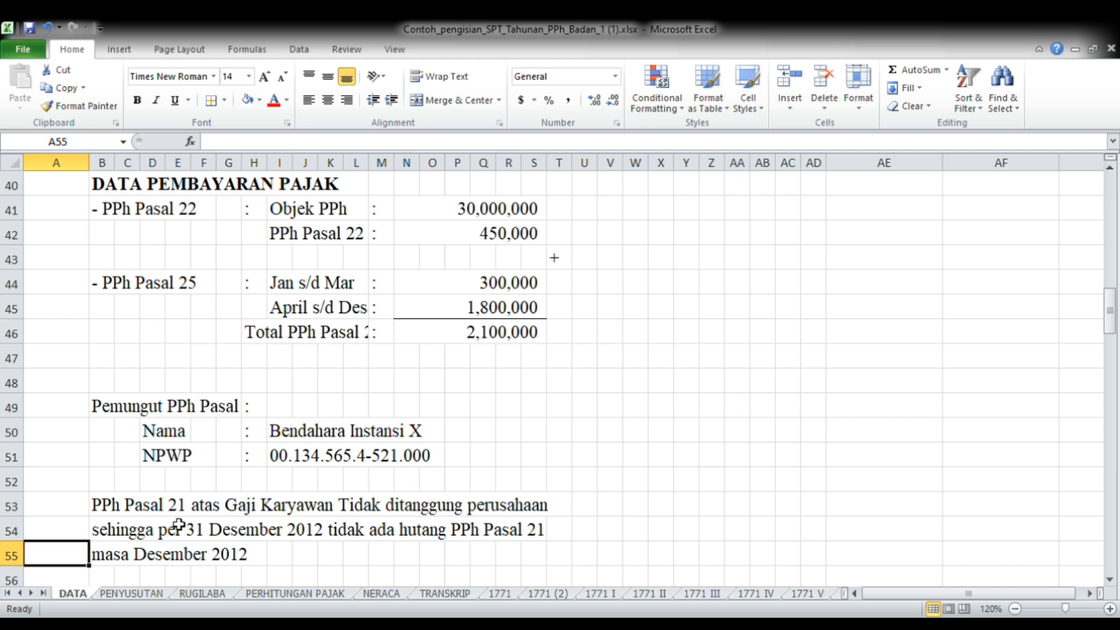
key(Down)
key(Down)
key(Down)
key(Down)
key(Down)
key(Down)
key(Down)
key(Down)
key(Down)
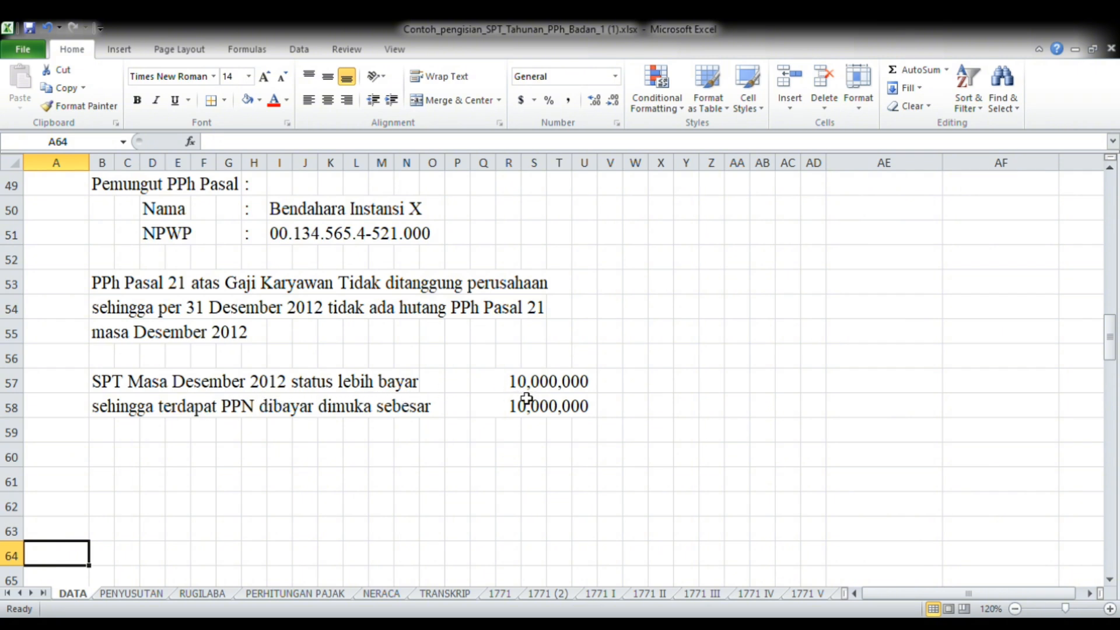
click(381, 405)
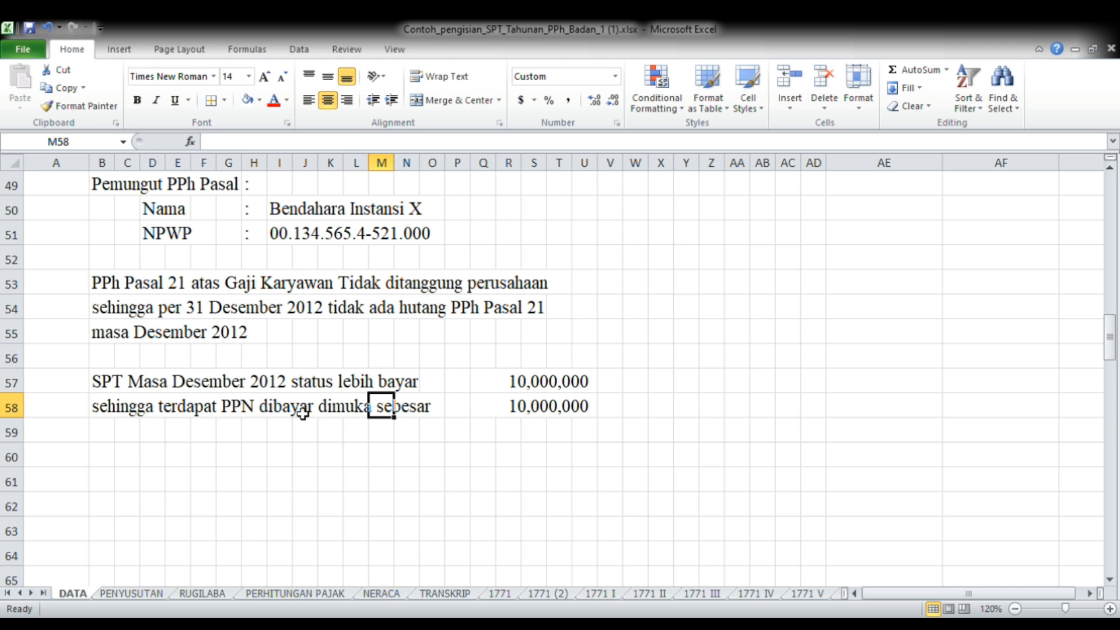
click(282, 432)
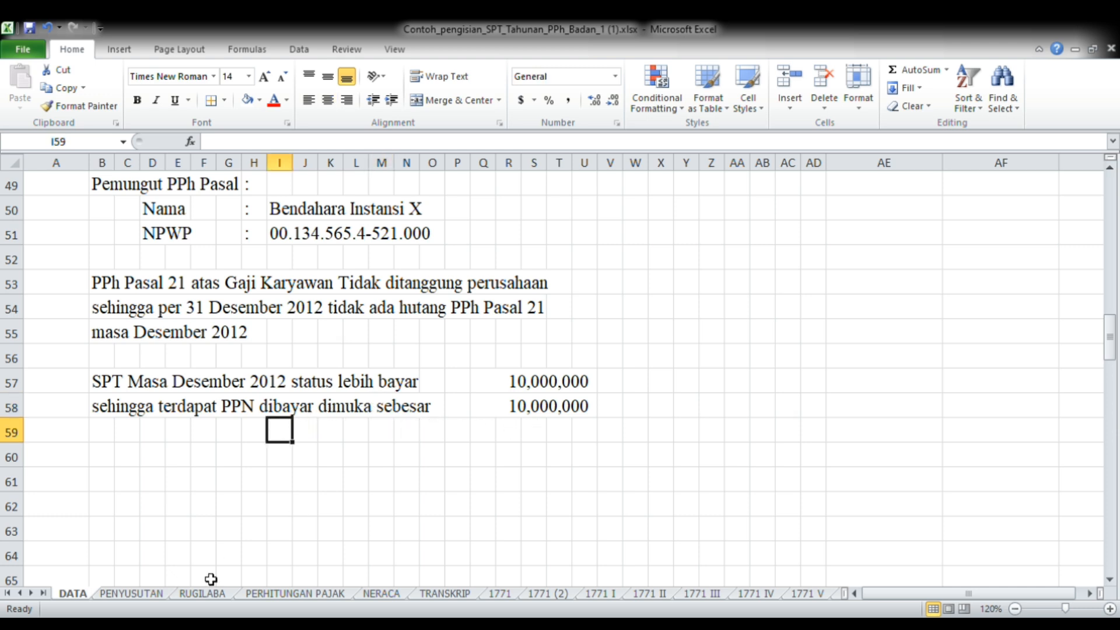
Open the PENYUSUTAN sheet and review its header and the fiscal depreciation list of Kelompok 1 and 2 assets
click(158, 597)
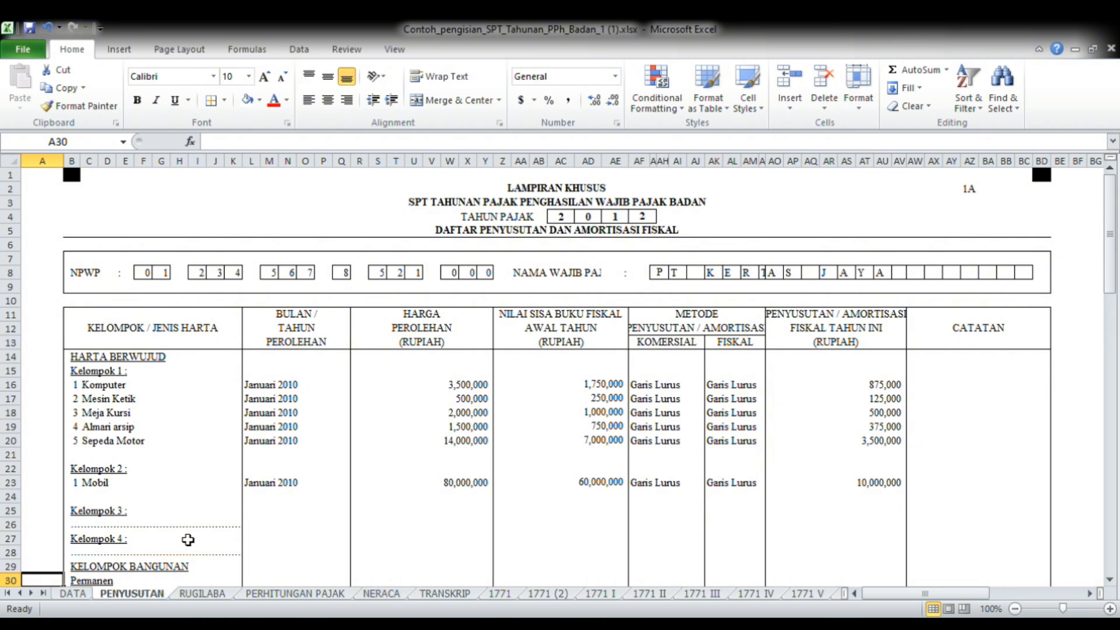
scroll(315, 473, down, 1)
key(Up)
key(Up)
key(Up)
key(Up)
key(Up)
key(Up)
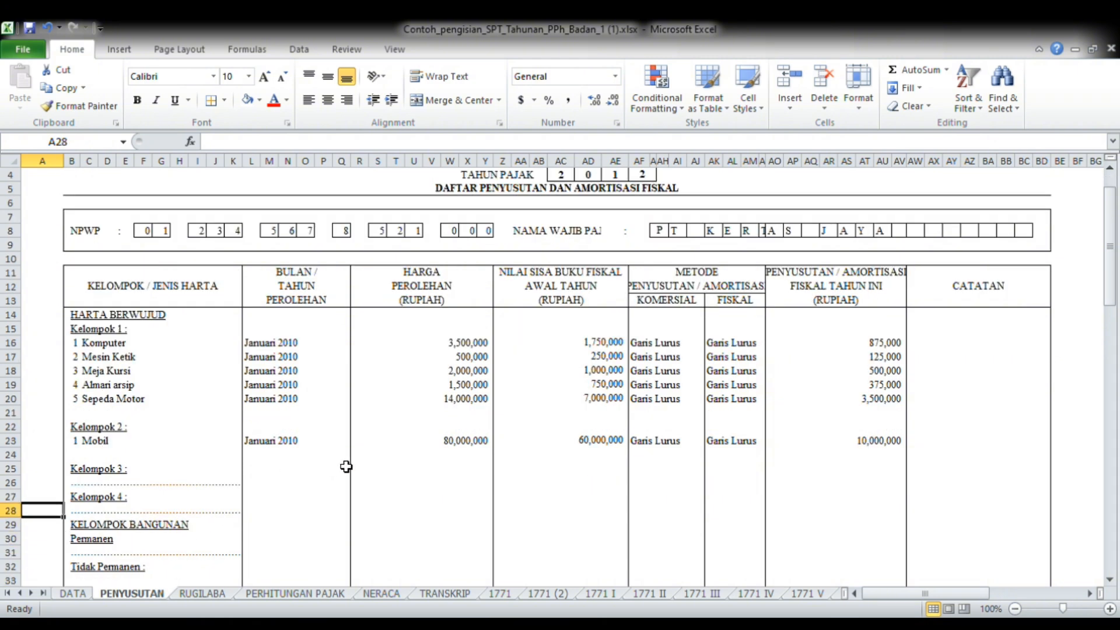
key(Up)
key(Up)
key(Up)
key(Up)
key(Up)
key(Up)
key(Up)
key(Up)
key(Up)
key(Up)
key(Up)
key(Up)
key(Up)
key(Up)
key(Up)
key(Up)
key(Up)
key(Up)
key(Up)
key(Up)
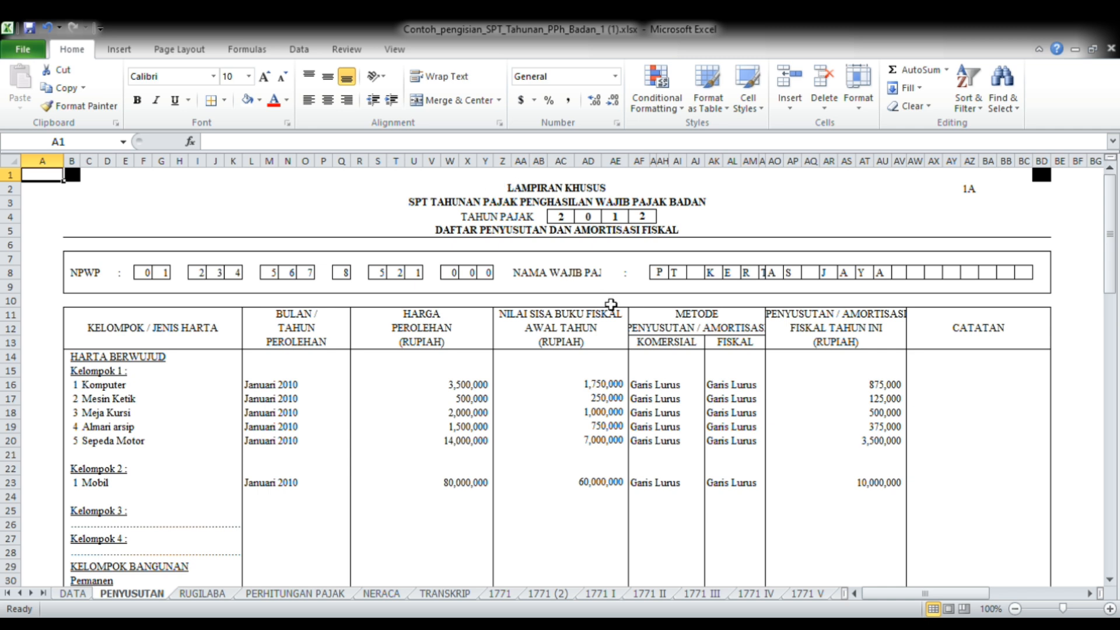
Inspect the Total Aktiva, Jumlah Penyusutan Fiskal and Jumlah Penyusutan Komersial rows of the depreciation list, including the formulas in Z34 and AO36
click(58, 582)
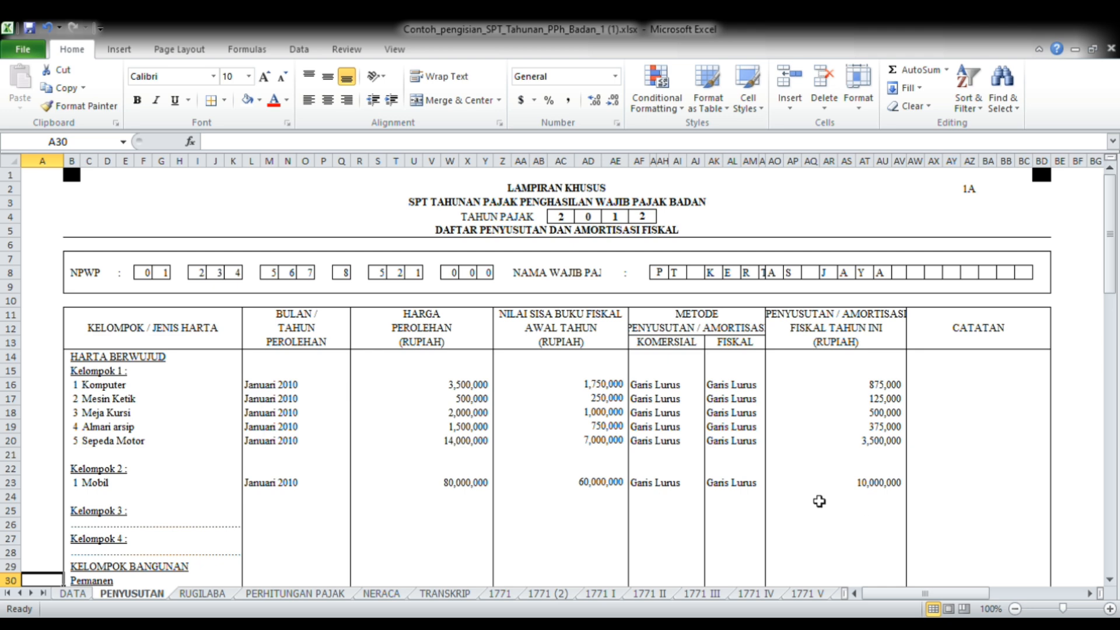
key(Down)
key(Down)
key(Down)
key(Down)
key(Down)
key(Down)
key(Down)
key(Down)
key(Down)
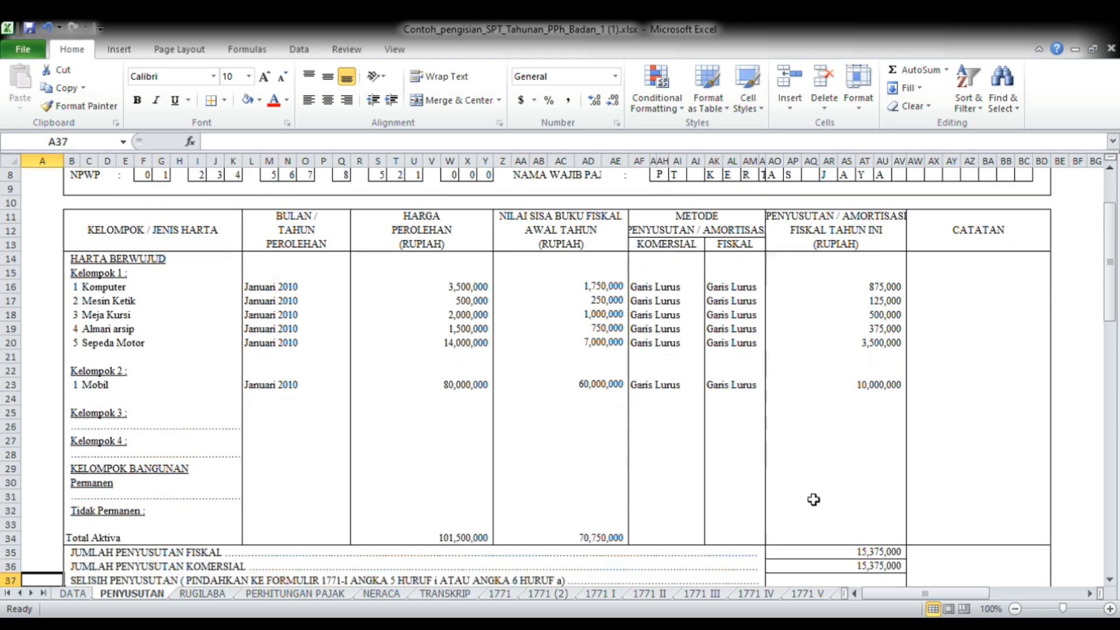
key(Down)
key(Down)
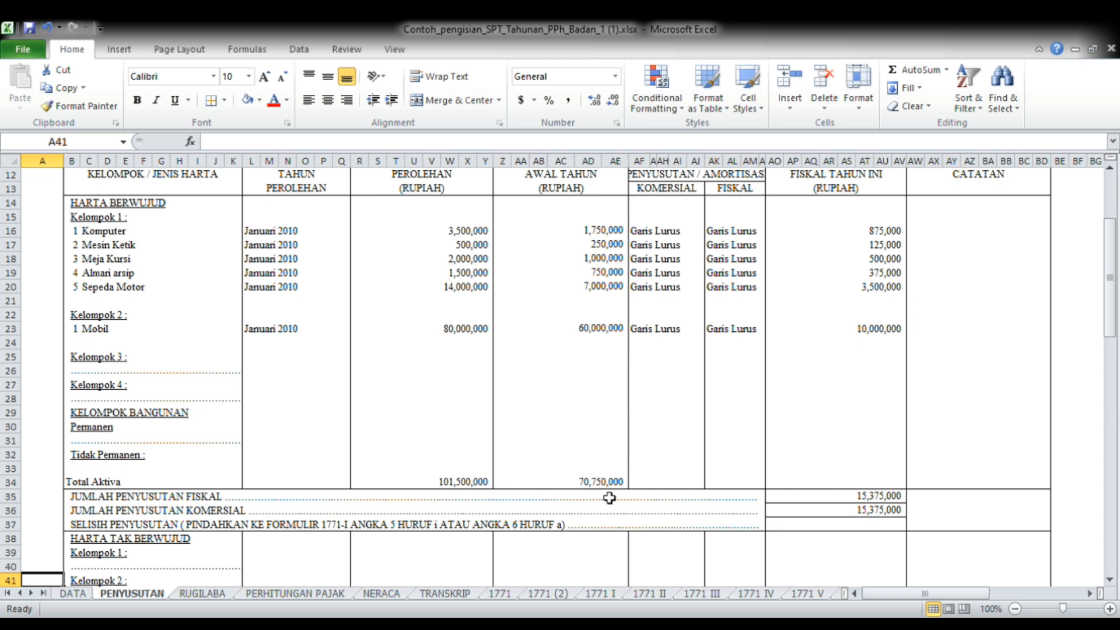
click(575, 485)
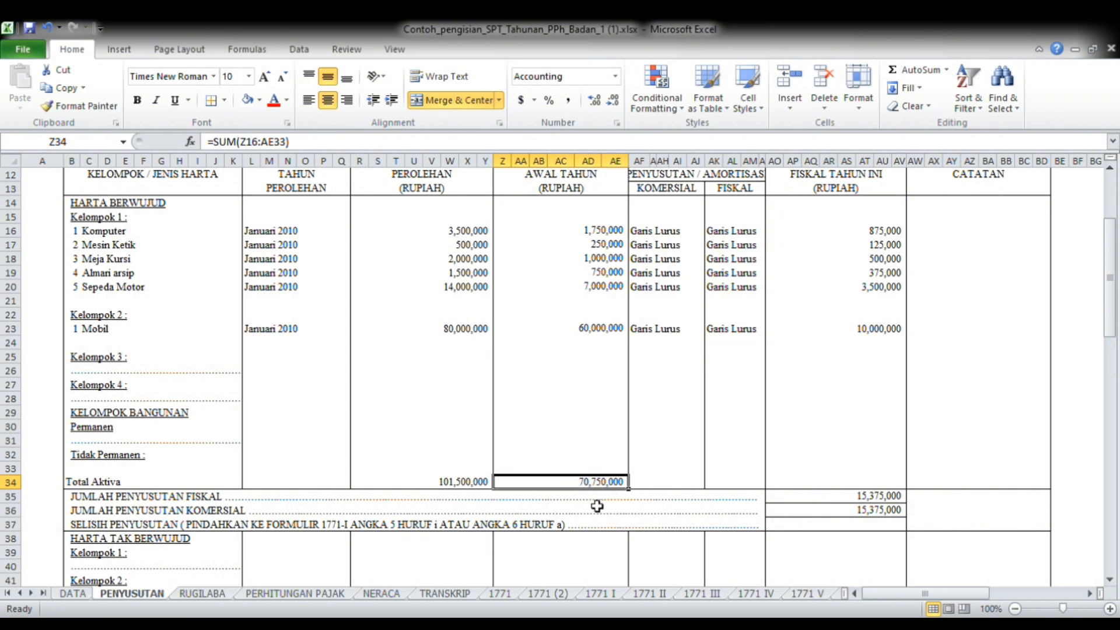
click(782, 515)
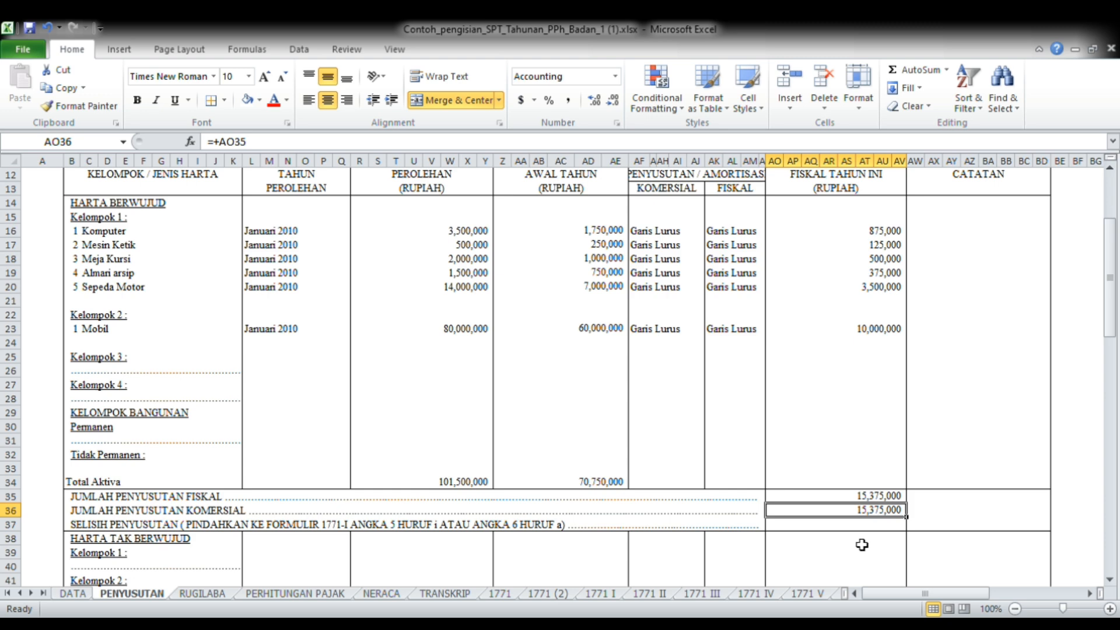
key(Down)
scroll(862, 544, down, 1)
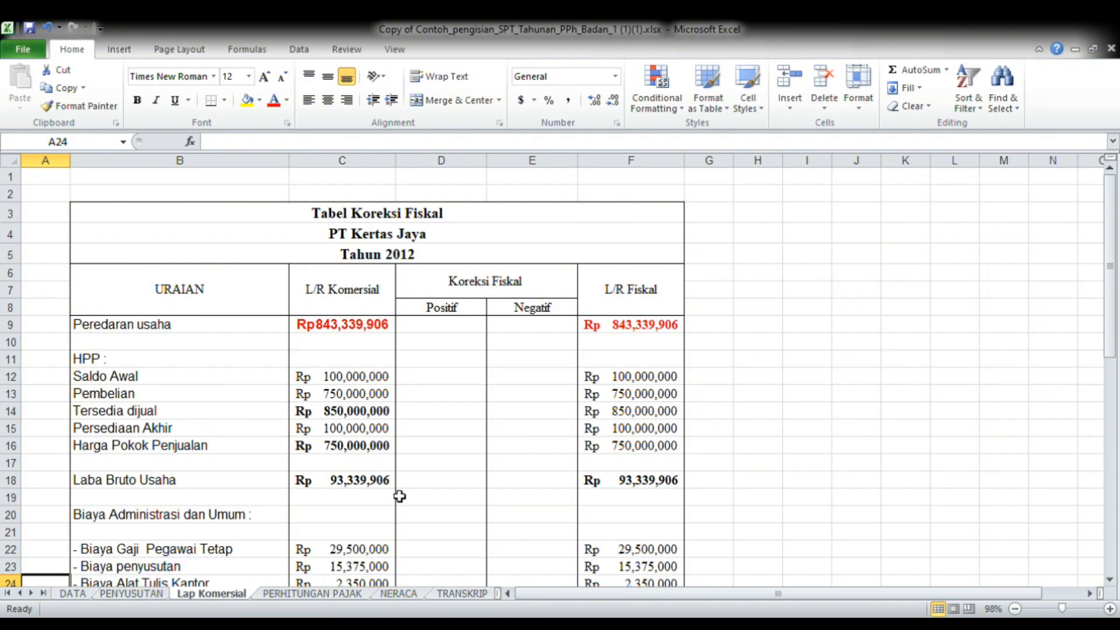
Read the Tabel Koreksi Fiskal on the Lap Komersial sheet from Peredaran usaha down to Laba Neto
key(Down)
key(Down)
key(Down)
key(Down)
key(Down)
key(Down)
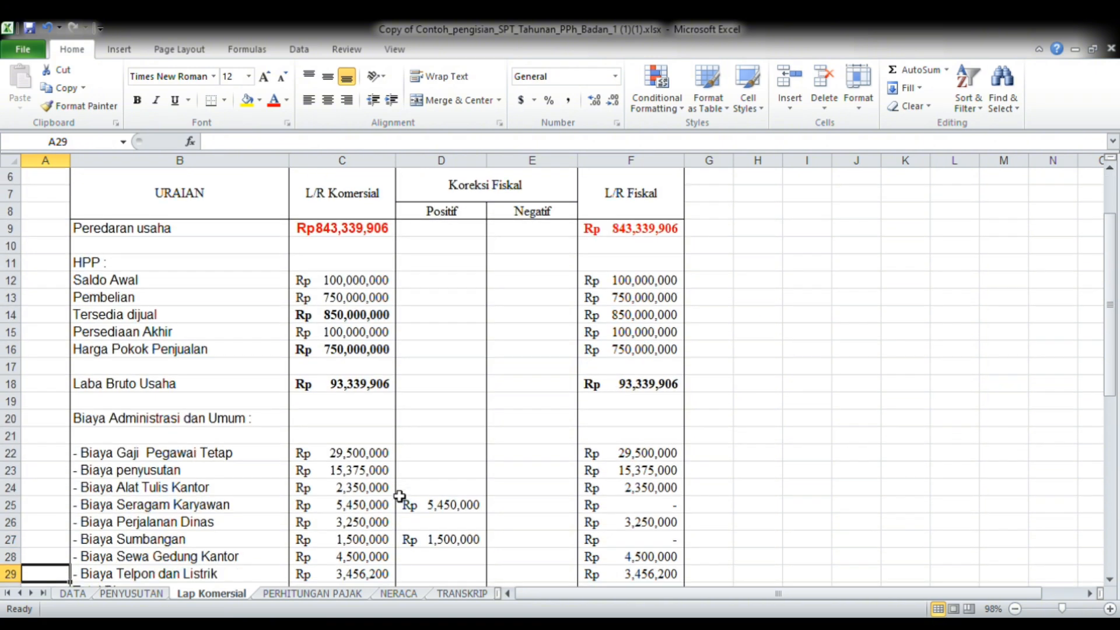
key(Down)
key(Down)
key(Down)
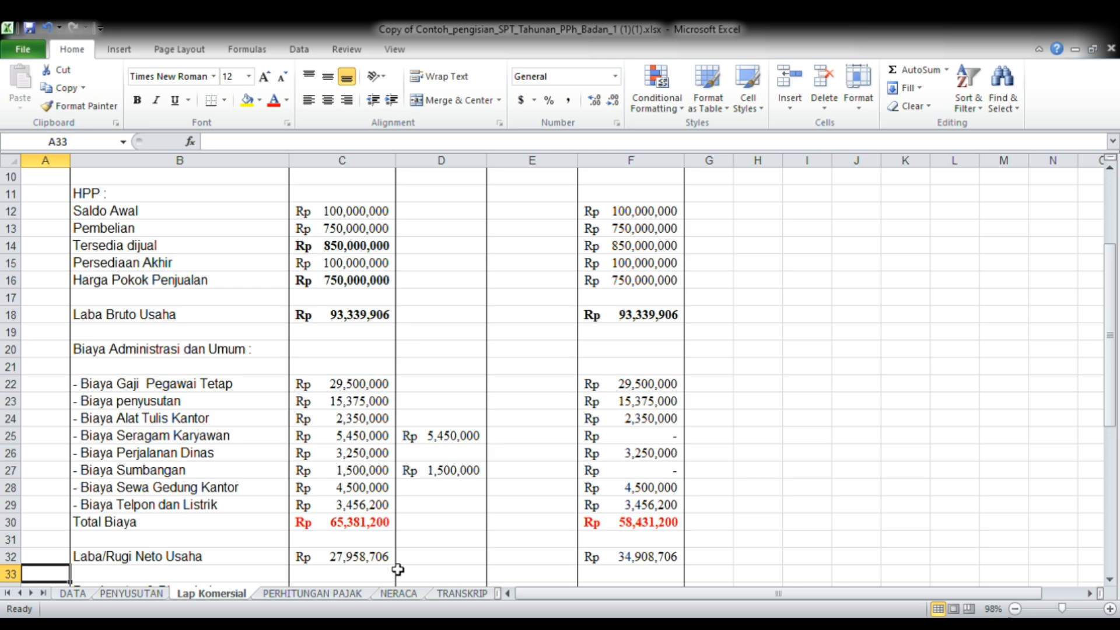
key(Down)
key(Down)
key(Down)
key(Down)
key(Down)
key(Down)
key(Down)
key(Down)
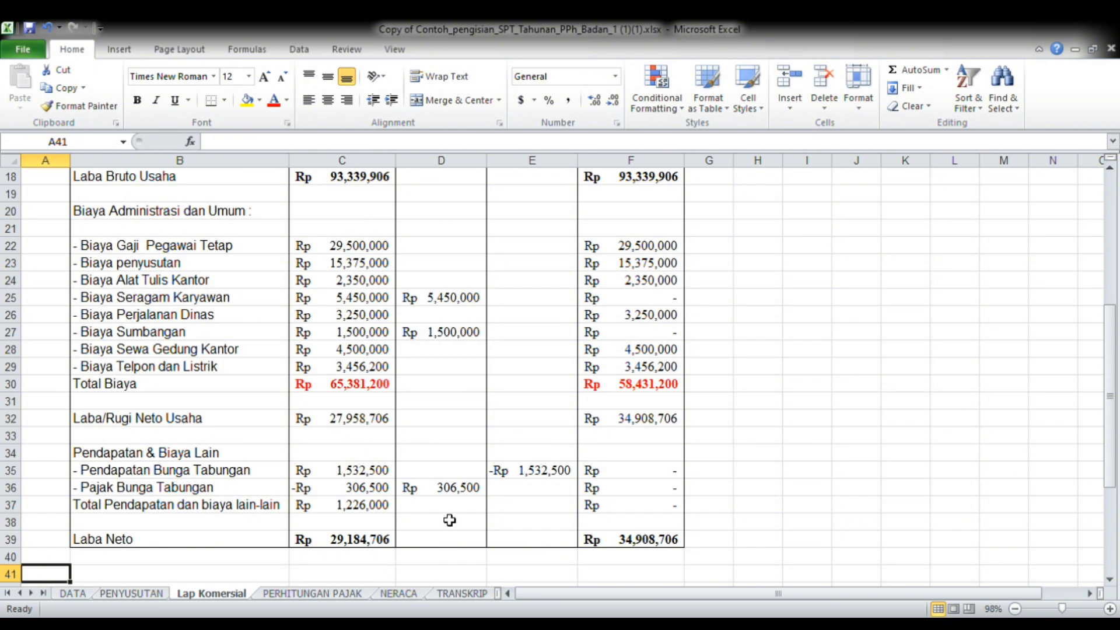
Return to the heading of the Tabel Koreksi Fiskal and examine its L/R Komersial, Koreksi Fiskal and L/R Fiskal columns
key(Up)
key(Up)
key(Up)
key(Up)
key(Up)
key(Up)
key(Up)
key(Up)
key(Up)
key(Up)
key(Up)
key(Up)
key(Up)
key(Up)
key(Up)
key(Up)
key(Up)
key(Up)
key(Up)
key(Up)
key(Up)
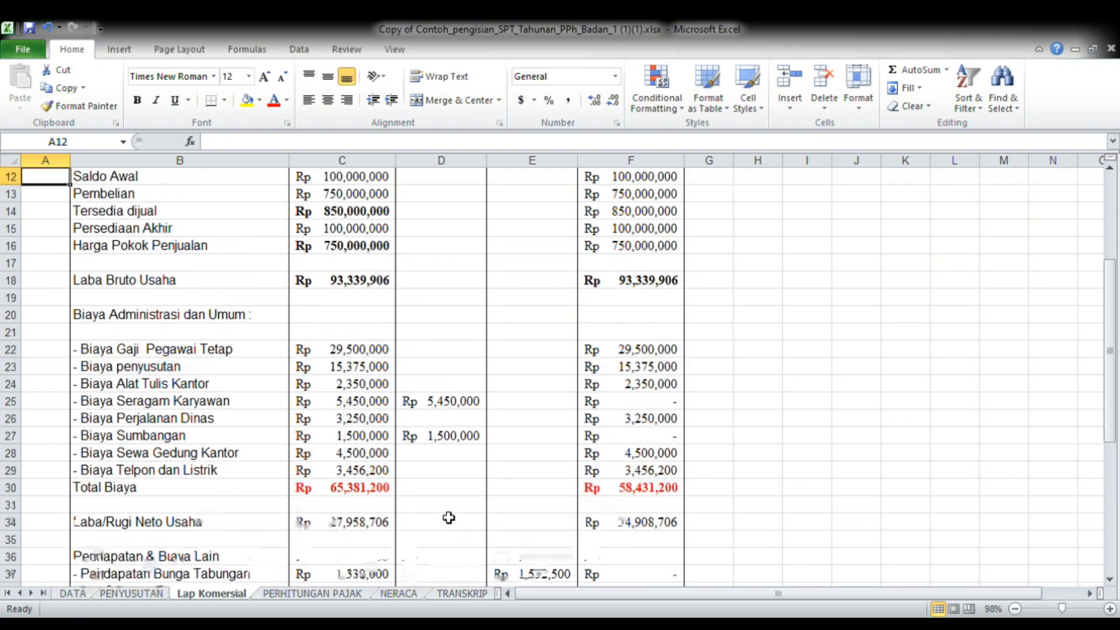
key(Down)
key(Down)
key(Down)
key(Down)
key(Down)
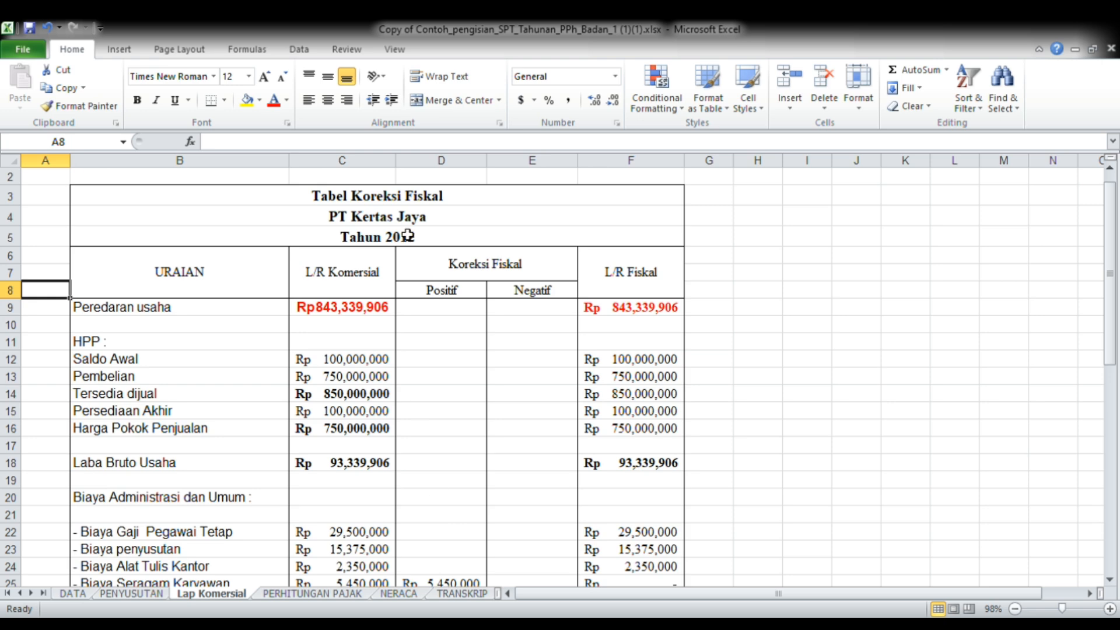
key(Down)
key(Down)
key(Down)
key(Down)
key(Down)
key(Down)
key(Down)
key(Down)
key(Down)
key(Down)
key(Down)
key(Down)
key(Down)
key(Down)
key(Down)
key(Down)
key(Down)
key(Down)
key(Down)
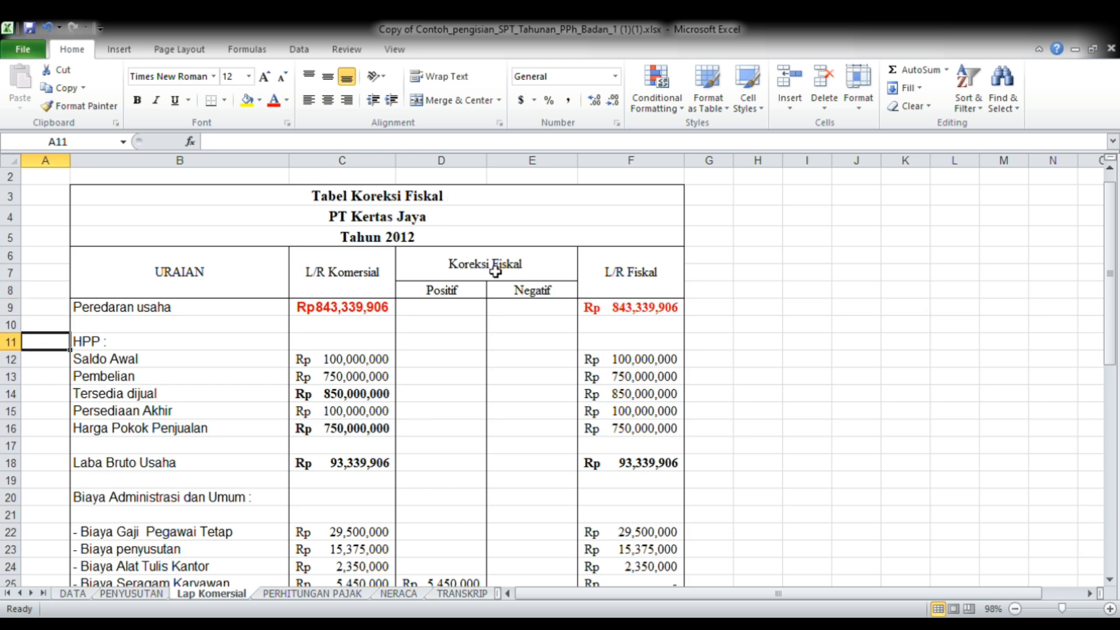
Inspect the positive fiscal corrections for Biaya Seragam, Biaya Sumbangan and Pajak Bunga Tabungan, and the negative correction for Pendapatan Bunga Tabungan
key(Down)
key(Down)
key(Down)
key(Down)
key(Down)
key(Down)
key(Down)
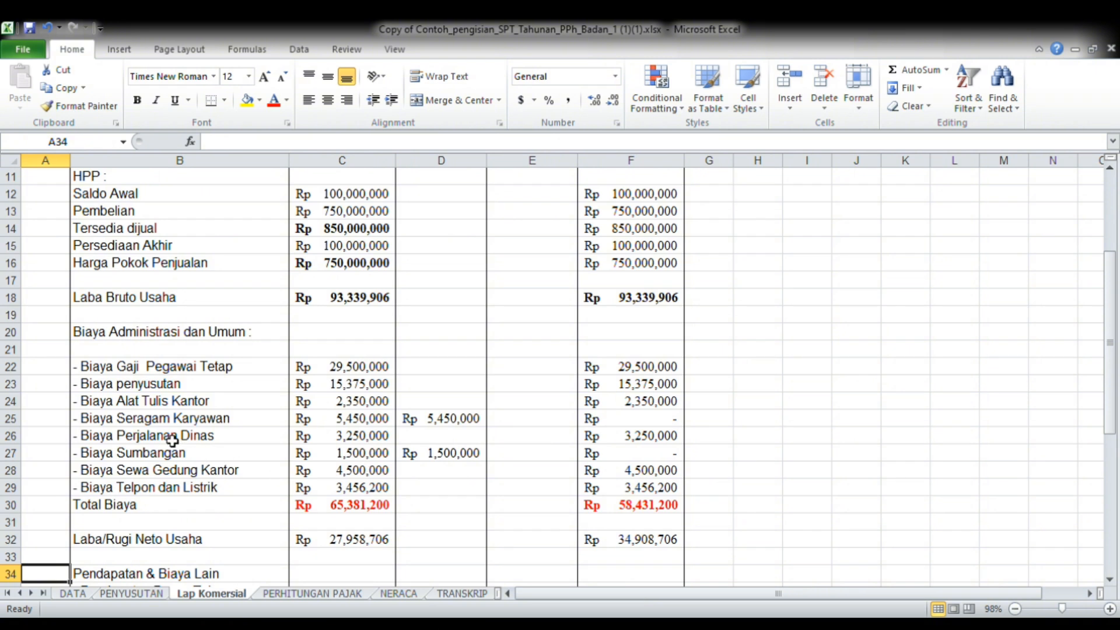
click(482, 426)
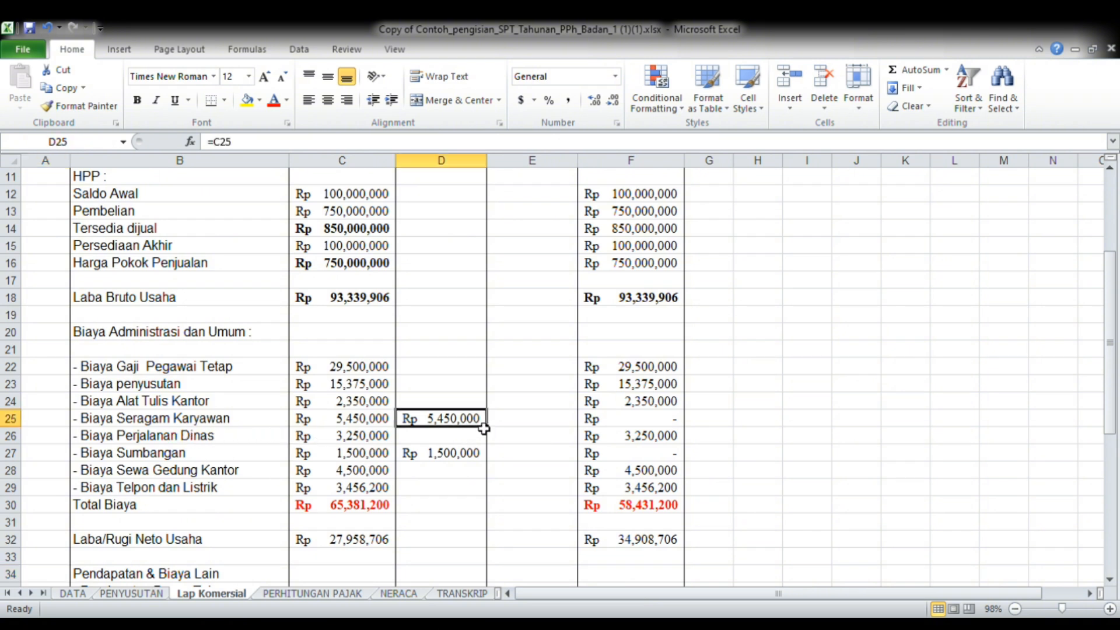
click(483, 461)
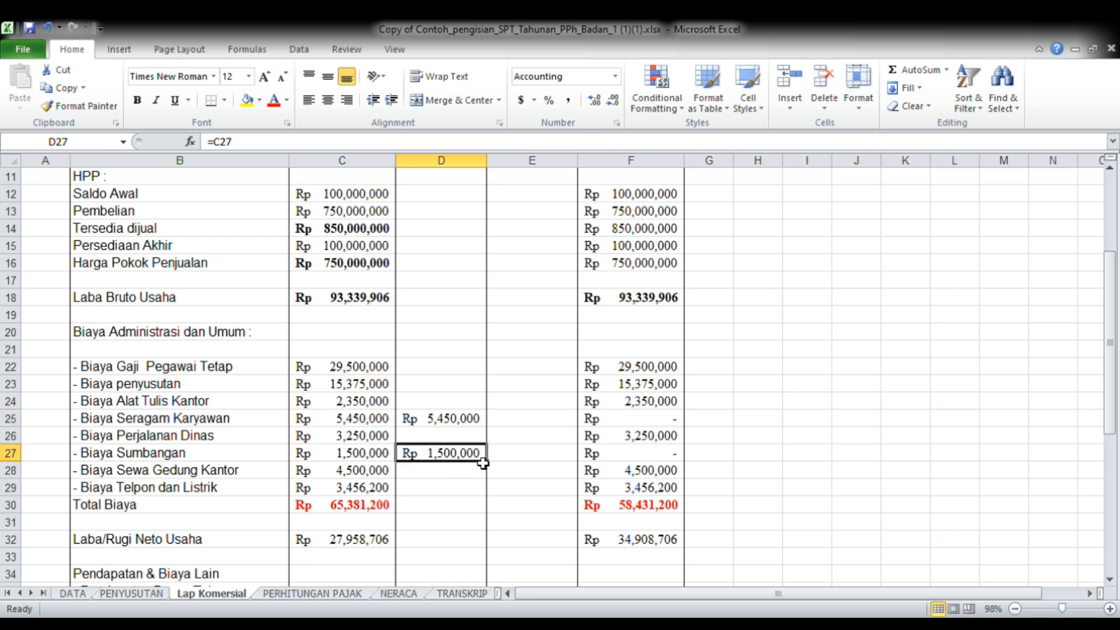
key(Down)
key(Down)
key(Down)
key(Down)
key(Down)
key(Down)
key(Down)
key(Down)
key(Down)
key(Down)
key(Down)
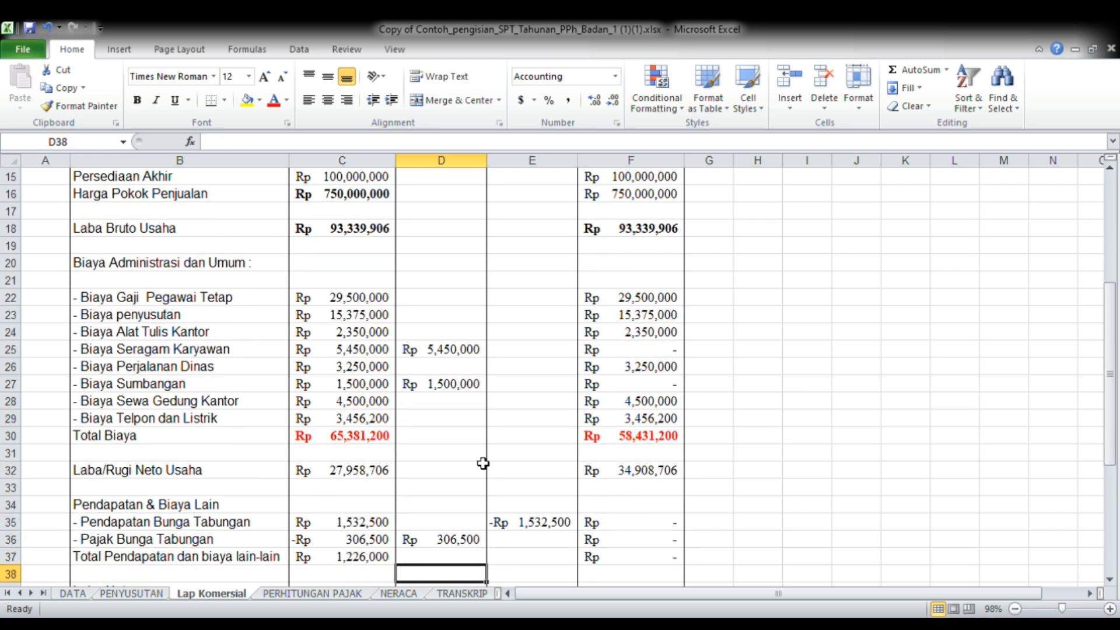
click(464, 540)
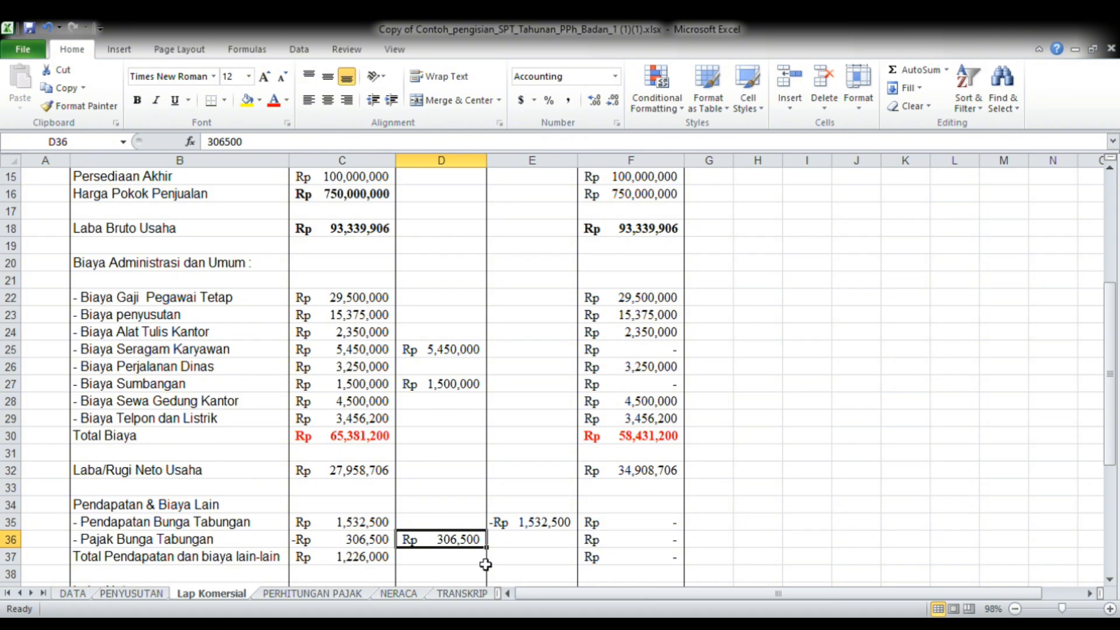
click(554, 528)
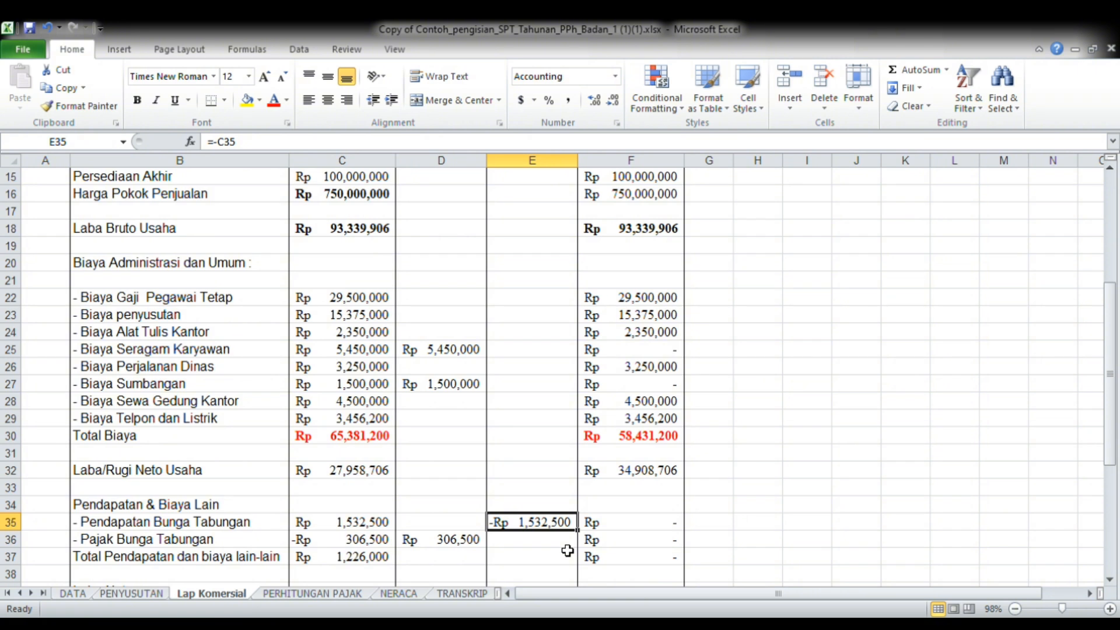
Check the Laba Neto formula in the L/R Fiskal column, cell F39
key(Down)
key(Down)
key(Down)
key(Down)
key(Down)
key(Down)
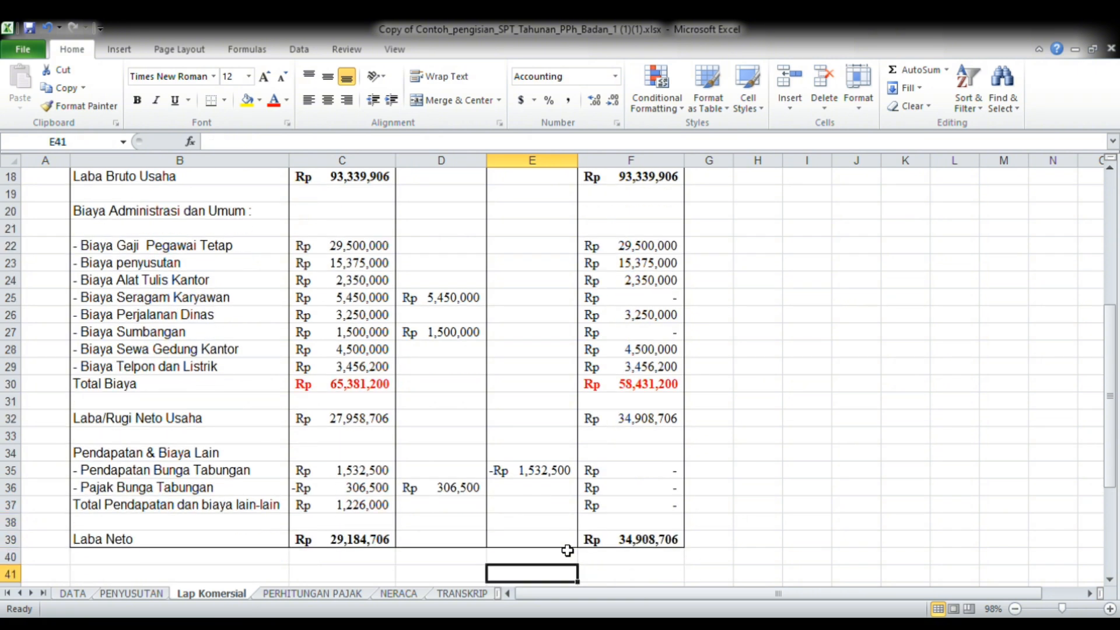
key(Right)
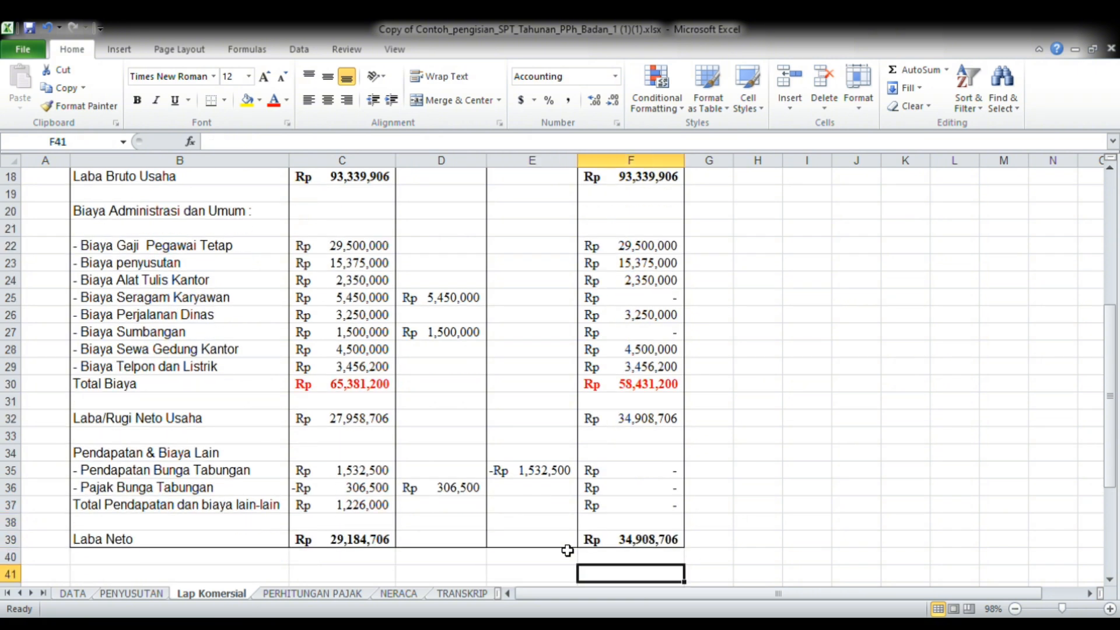
key(Up)
key(Up)
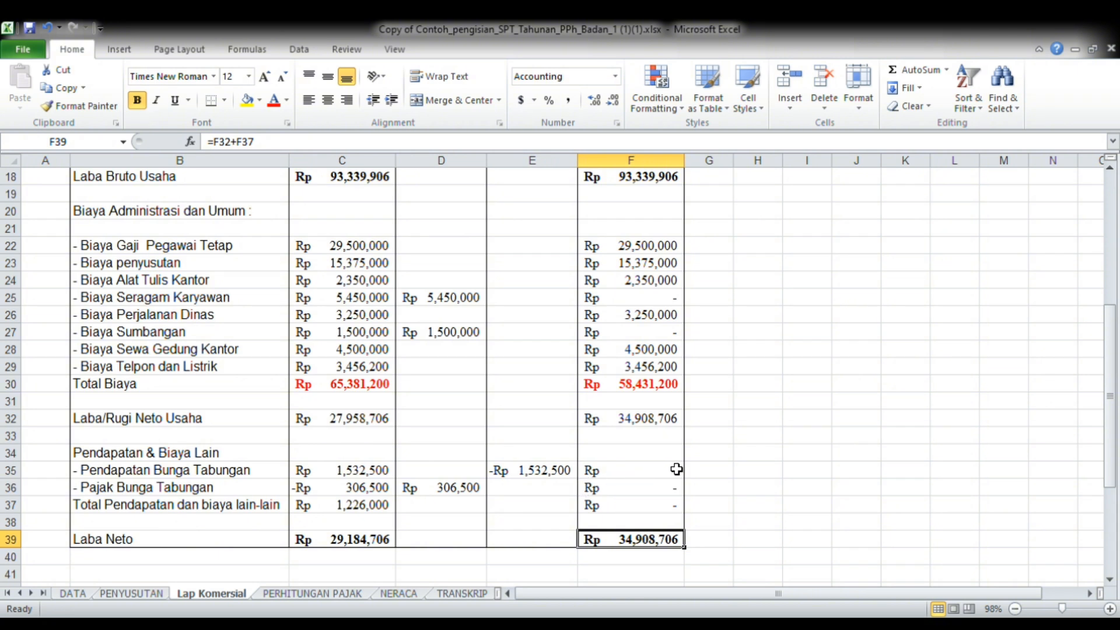
Go back up the L/R Fiskal column and check the Laba Bruto Usaha formula in cell F18
key(Up)
key(Up)
key(Up)
key(Up)
key(Up)
key(Up)
key(Up)
key(Up)
key(Up)
key(Up)
key(Up)
key(Up)
key(Up)
key(Up)
key(Up)
key(Up)
key(Up)
key(Up)
key(Up)
key(Up)
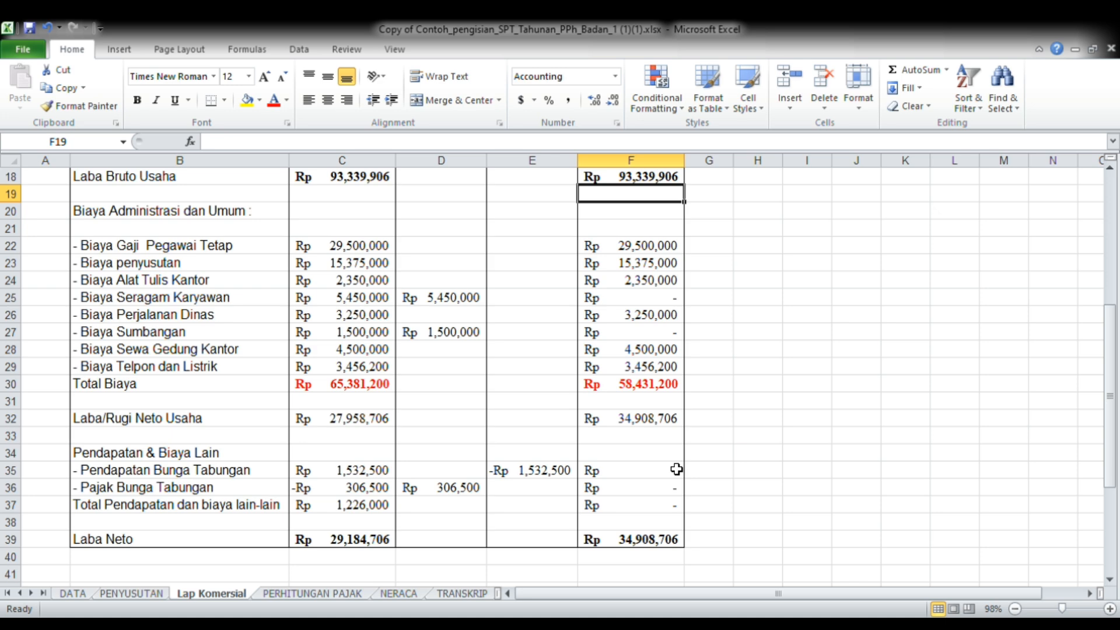
key(Up)
key(Up)
key(Up)
key(Up)
key(Up)
key(Up)
key(Up)
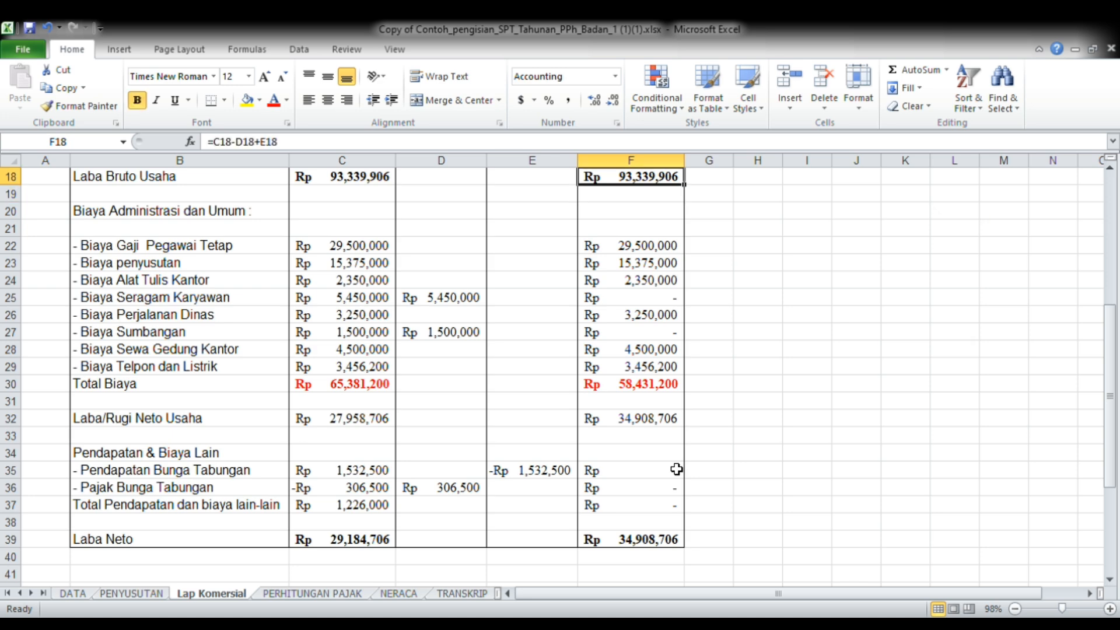
Review the L/R Fiskal column from the administrative expenses down to Laba Neto, including the Total Pendapatan dan biaya lain-lain formula in F37
key(Down)
key(Down)
key(Down)
key(Down)
key(Down)
key(Down)
key(Down)
key(Down)
key(Down)
key(Down)
key(Down)
key(Down)
key(Down)
key(Down)
key(Down)
key(Down)
key(Down)
key(Down)
key(Down)
key(Down)
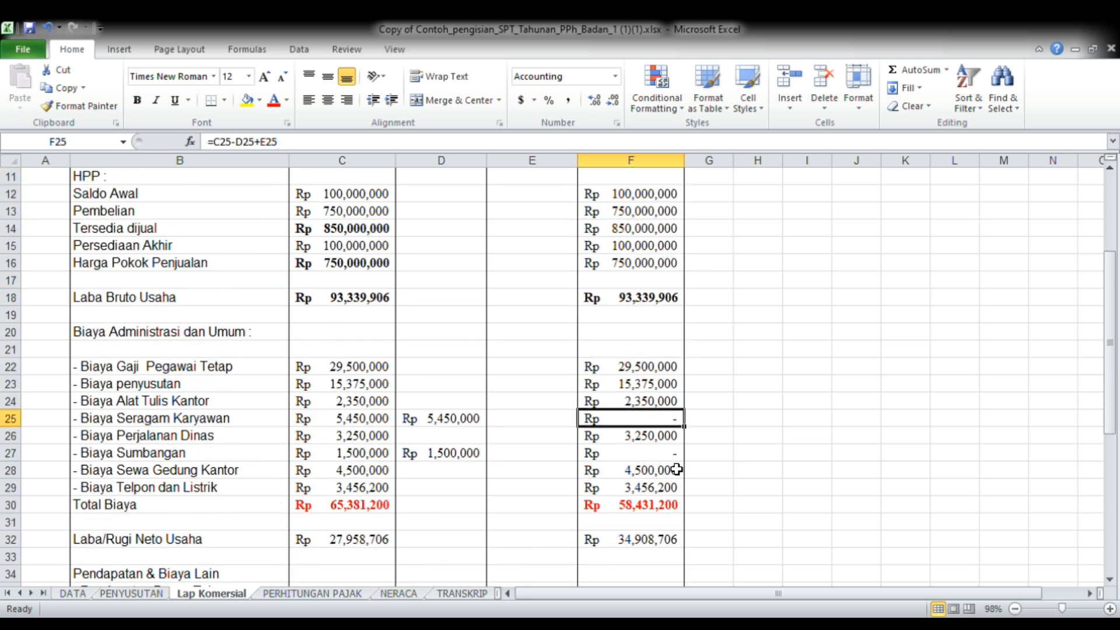
key(Down)
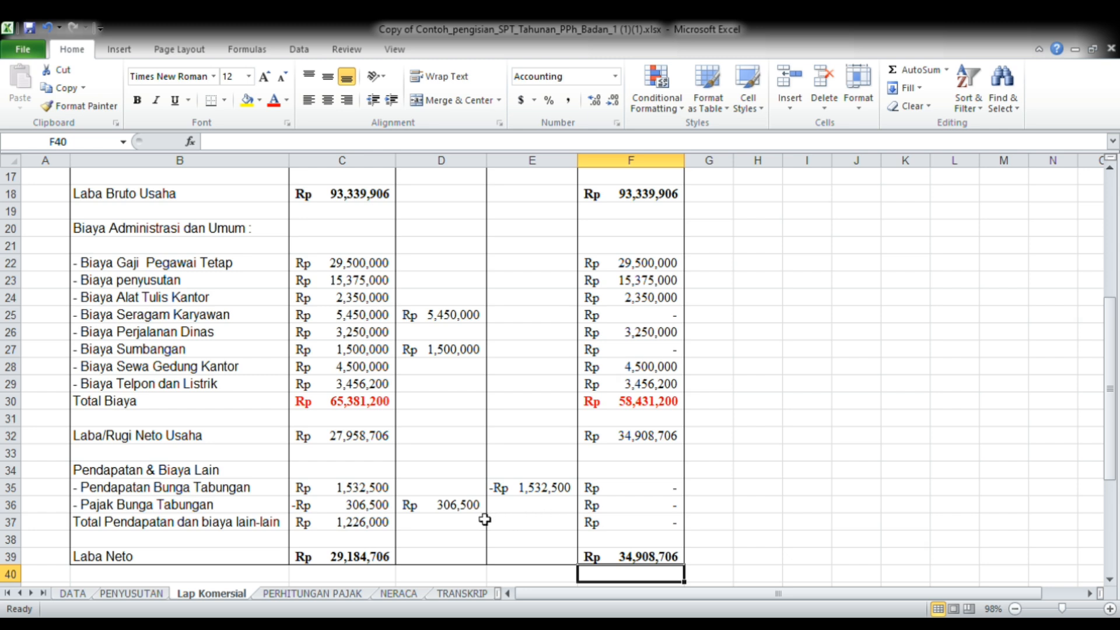
key(Up)
key(Up)
key(Up)
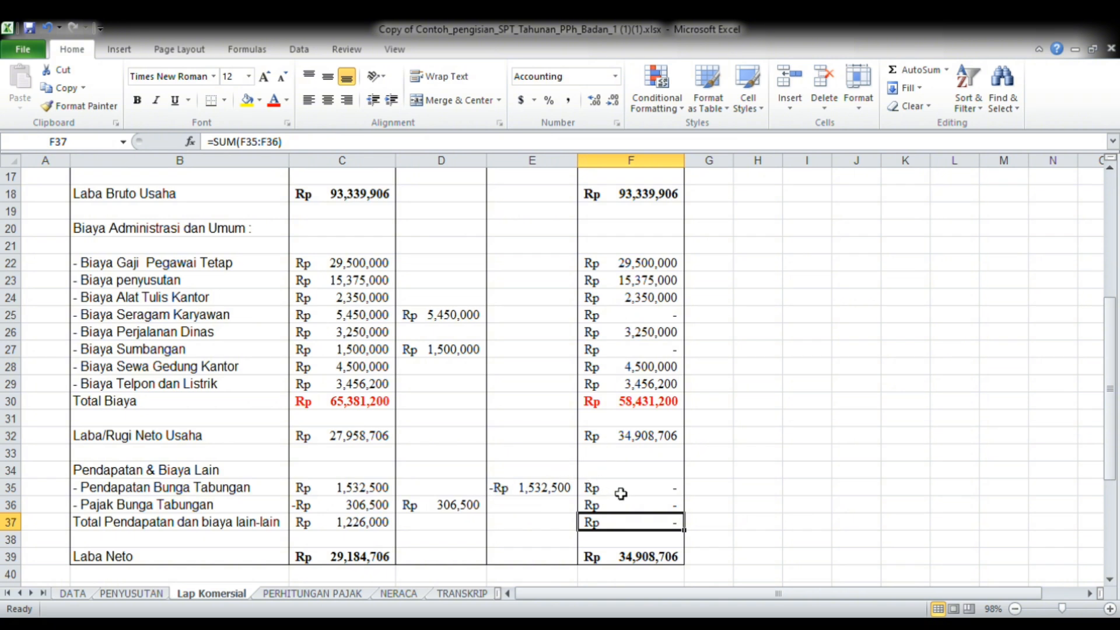
click(703, 555)
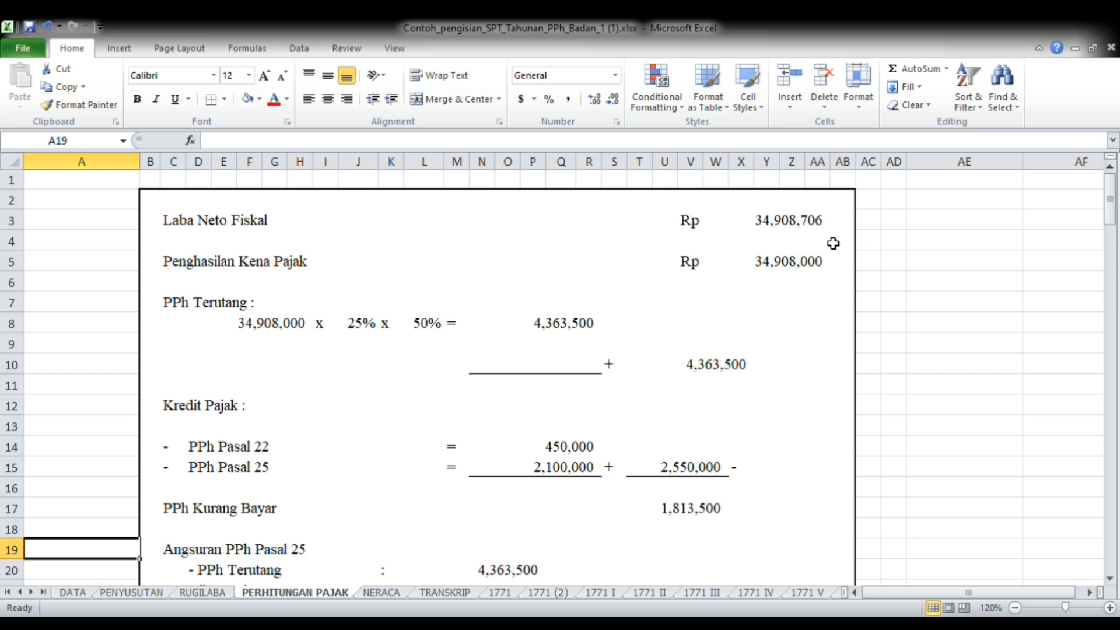
Examine the PERHITUNGAN PAJAK computation from Penghasilan Kena Pajak through PPh Terutang and Kredit Pajak to PPh Kurang Bayar
click(765, 280)
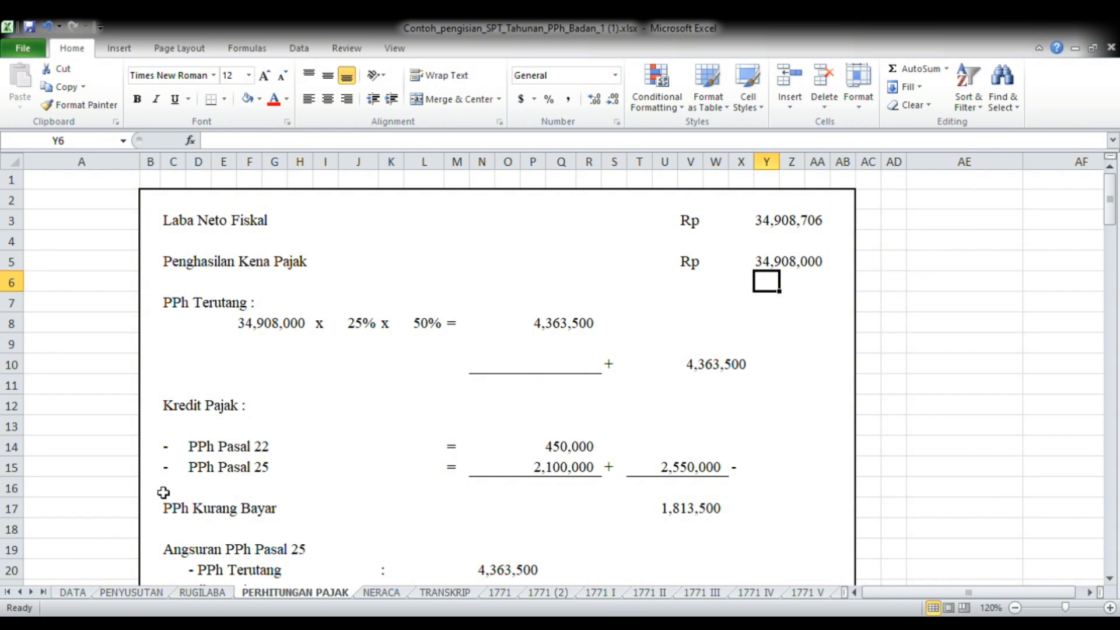
click(116, 576)
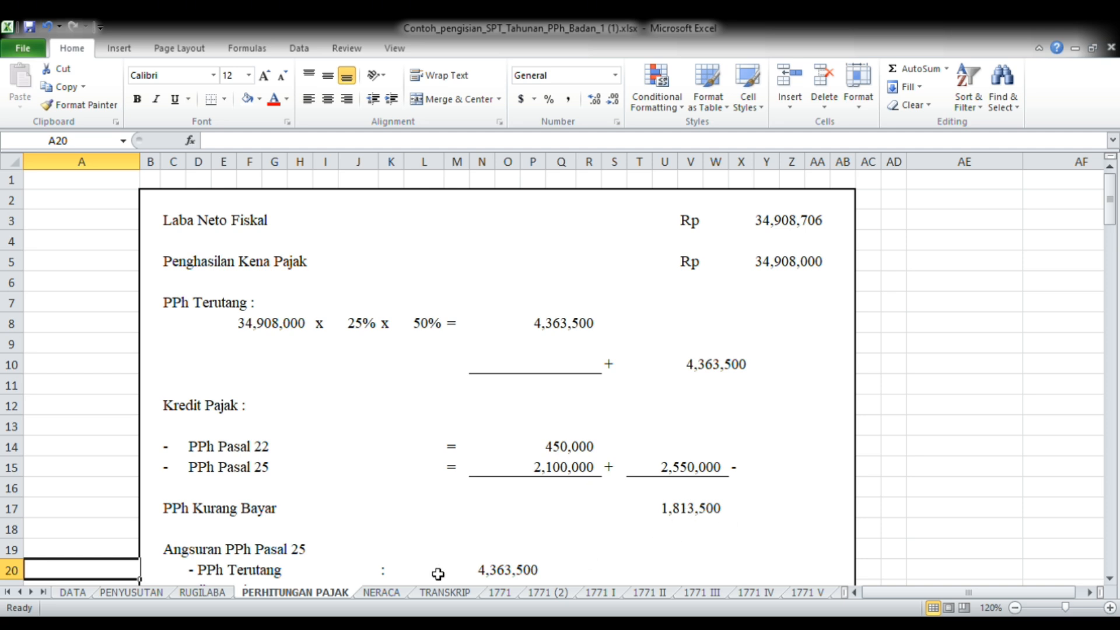
key(Down)
key(Down)
key(Down)
key(Down)
key(Down)
key(Down)
key(Down)
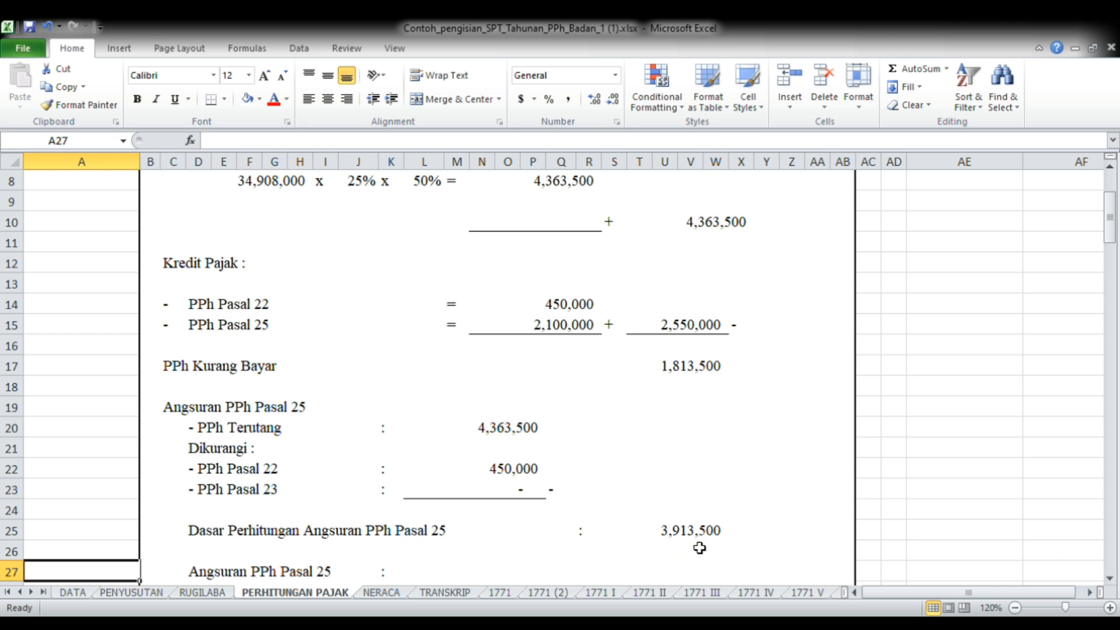
Continue down the tax computation and examine how the Angsuran PPh Pasal 25 is calculated
key(Down)
key(Down)
key(Down)
key(Down)
key(Down)
key(Down)
key(Down)
key(Down)
key(Down)
key(Down)
key(Down)
key(Down)
key(Down)
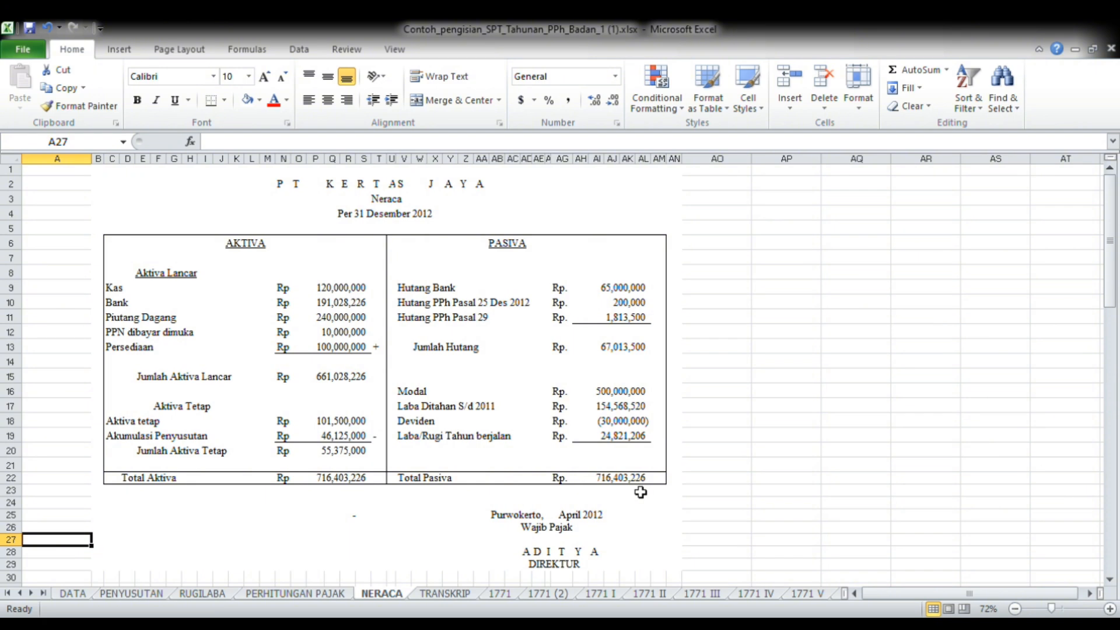
Open the TRANSKRIP sheet and examine all of section I, Elemen dari Neraca, down to the Jumlah Aktiva row
click(454, 595)
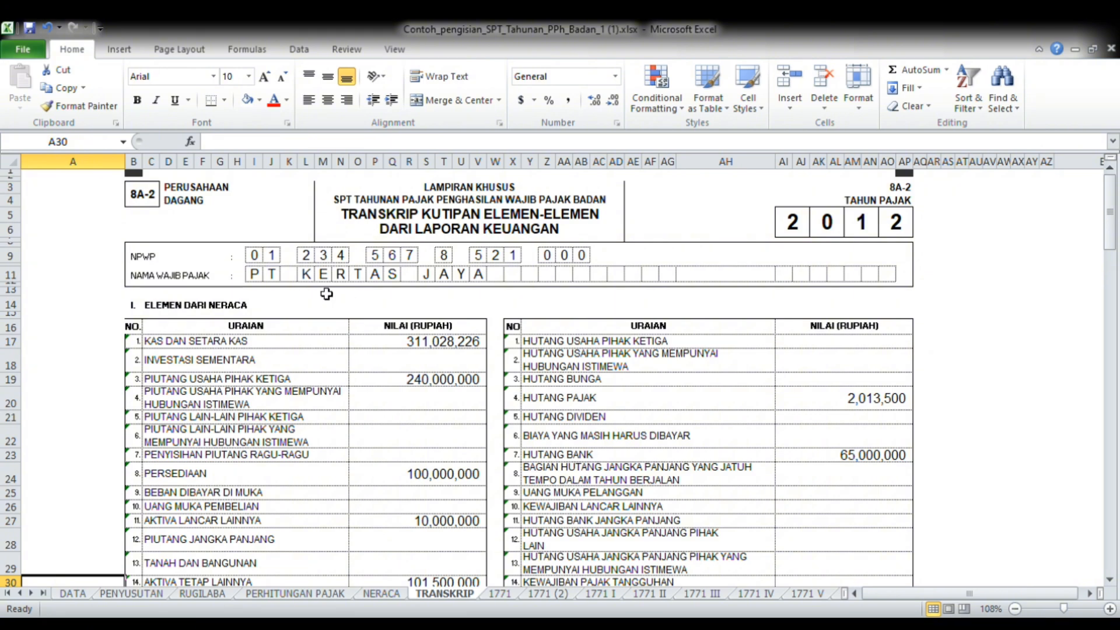
key(Down)
key(Down)
key(Down)
key(Down)
key(Down)
key(Down)
key(Down)
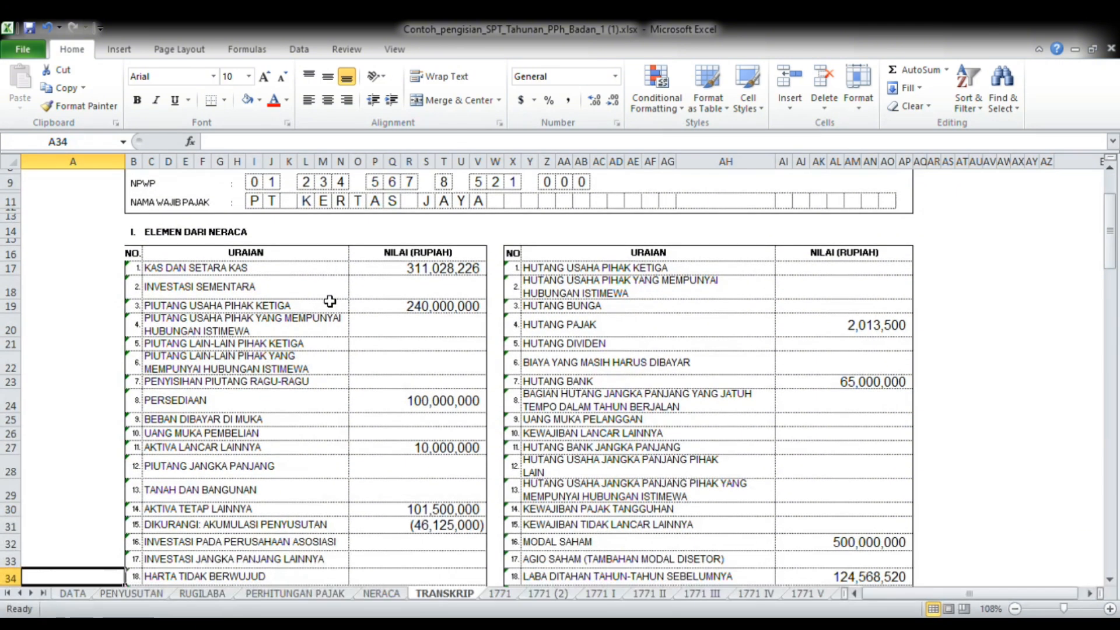
key(Down)
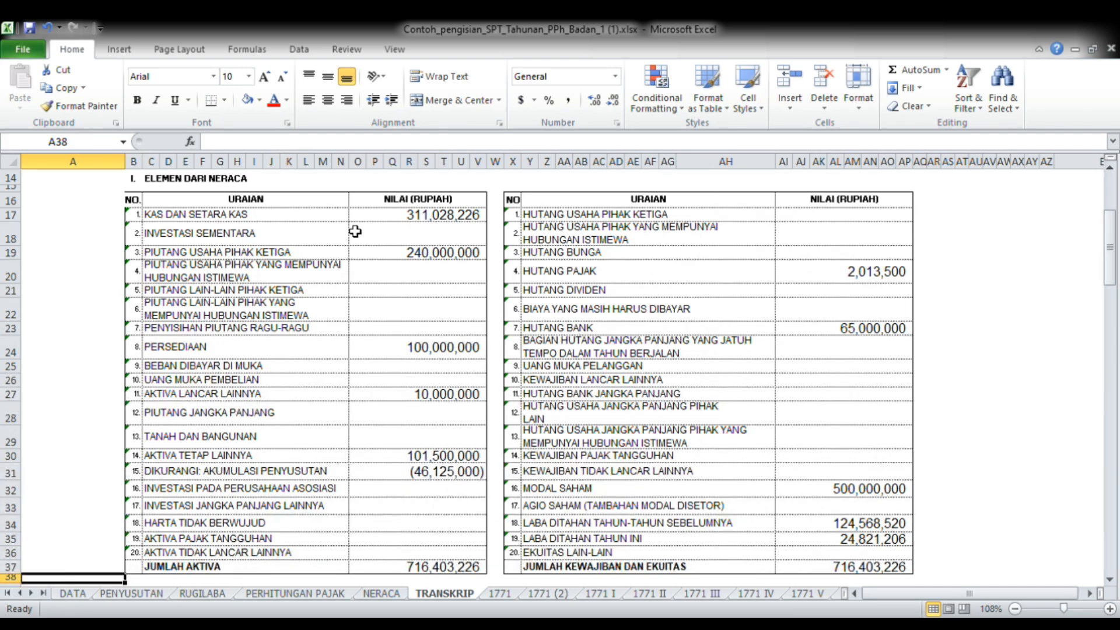
Check the Kas and Bank amounts on the NERACA sheet against Kas dan Setara Kas in the TRANSKRIP sheet
click(382, 593)
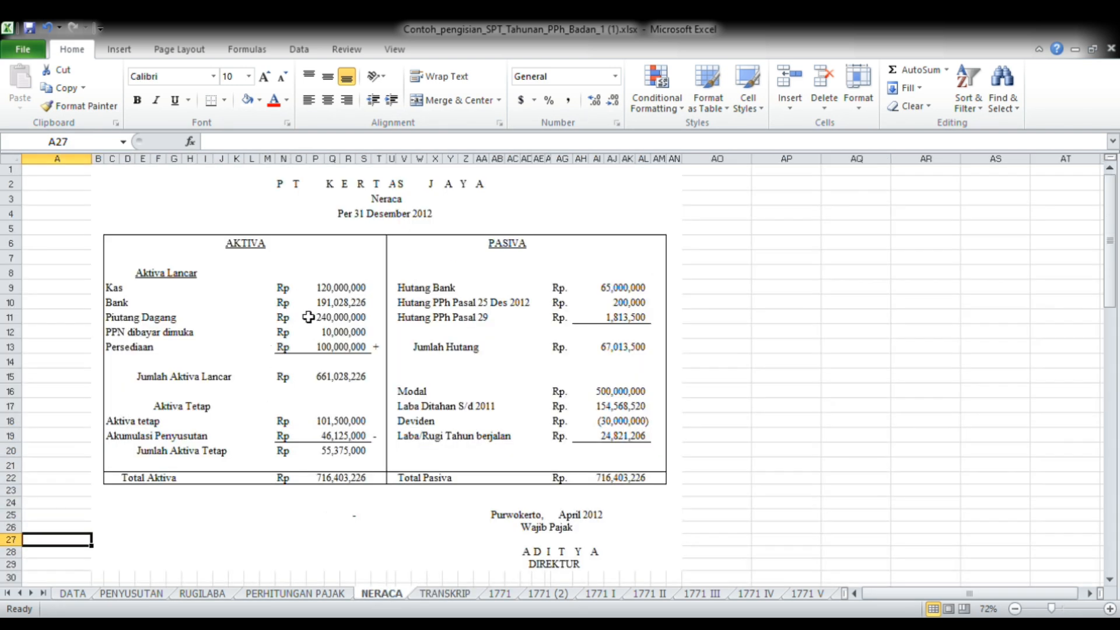
click(324, 291)
key(Down)
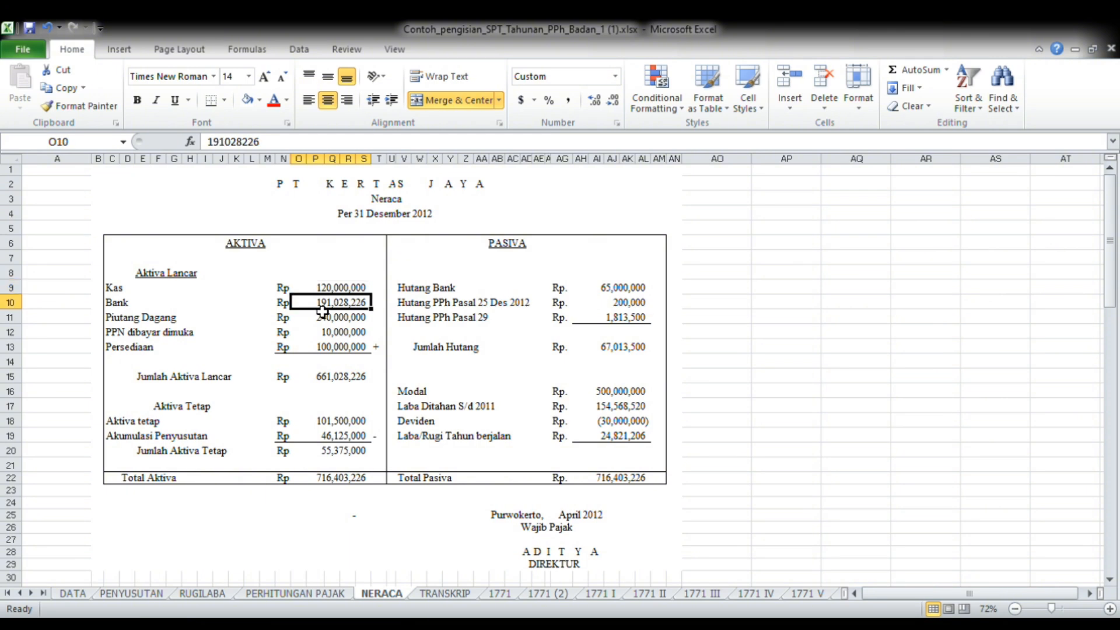
click(446, 593)
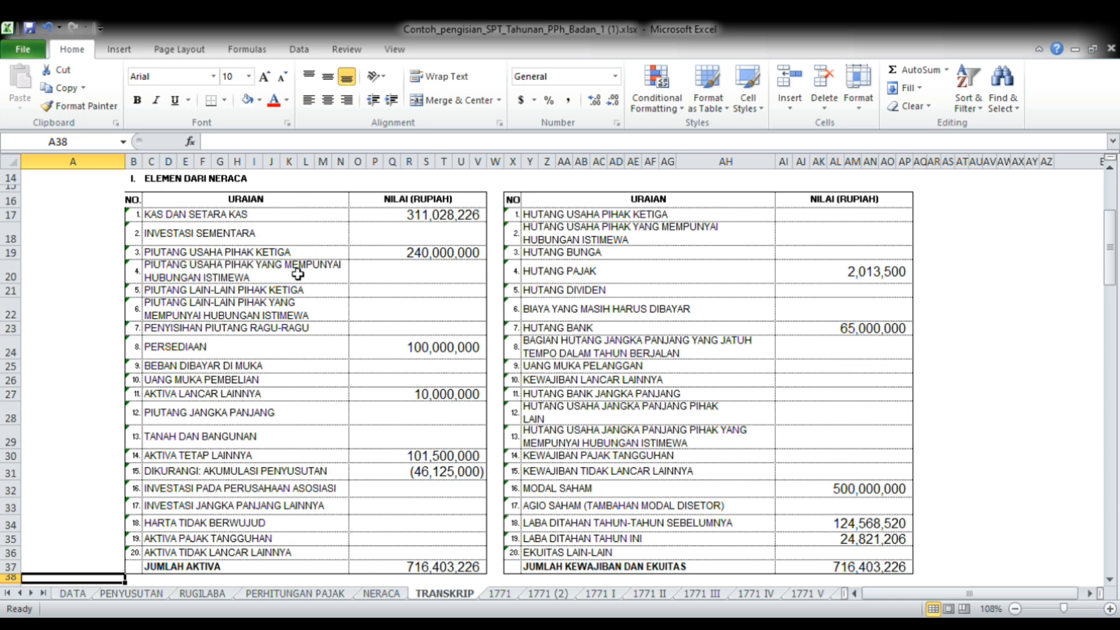
Trace Piutang Dagang and PPN dibayar dimuka from the NERACA sheet to their matching asset rows in the TRANSKRIP sheet
click(398, 593)
click(331, 317)
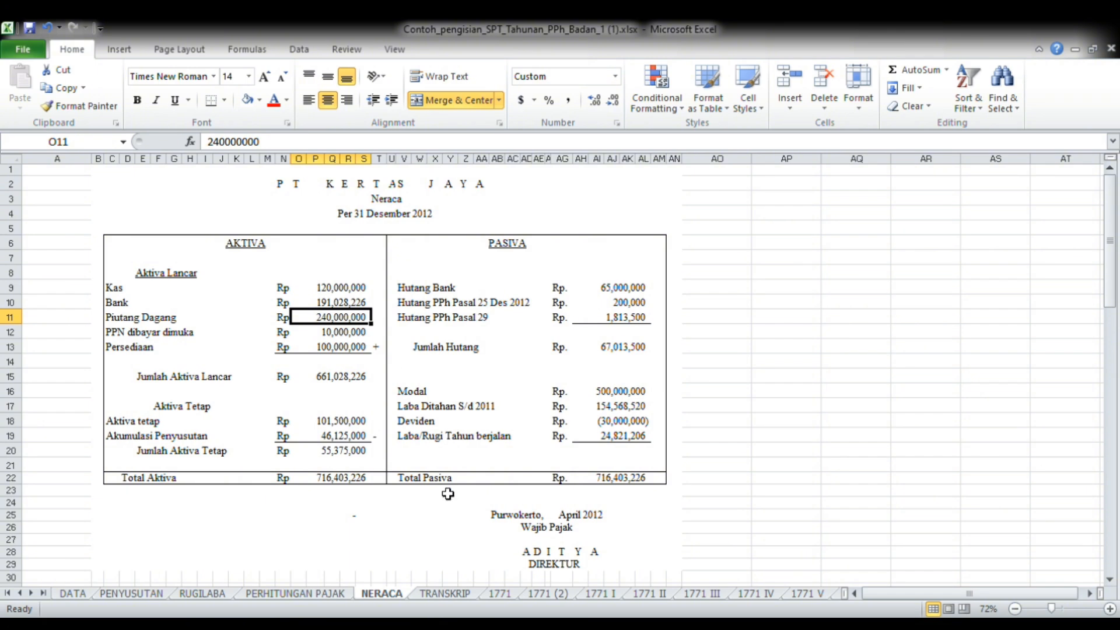
click(445, 593)
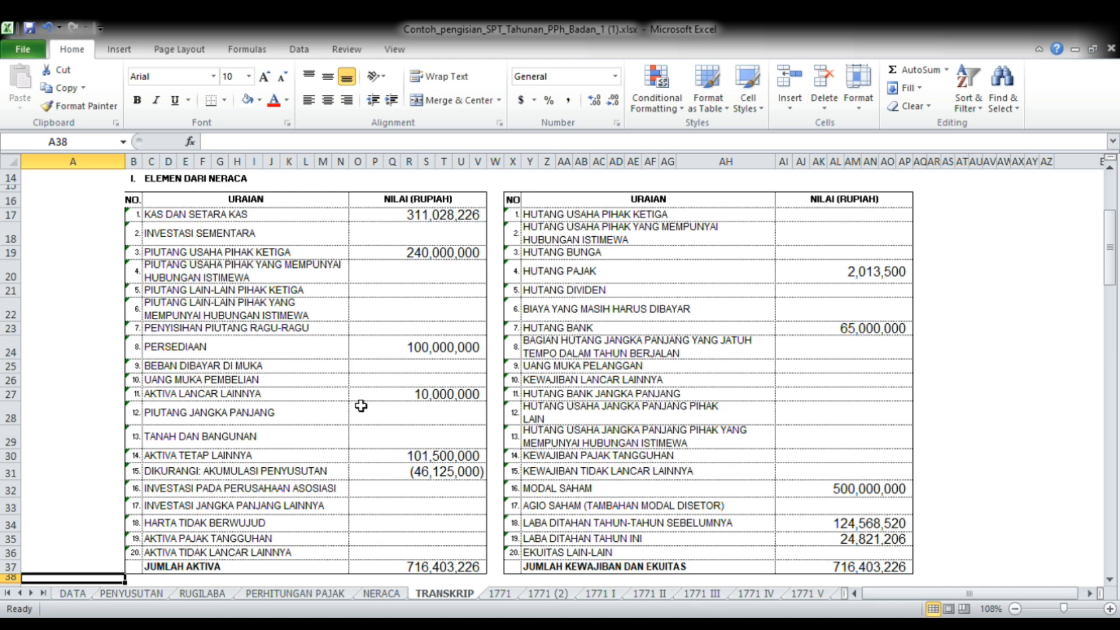
click(382, 594)
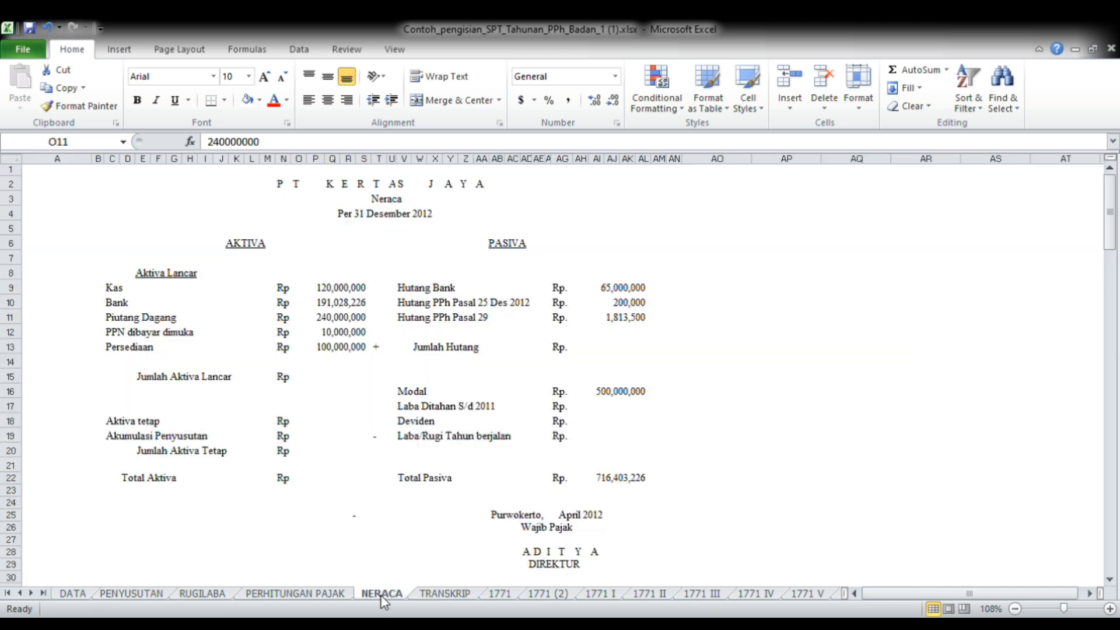
click(346, 336)
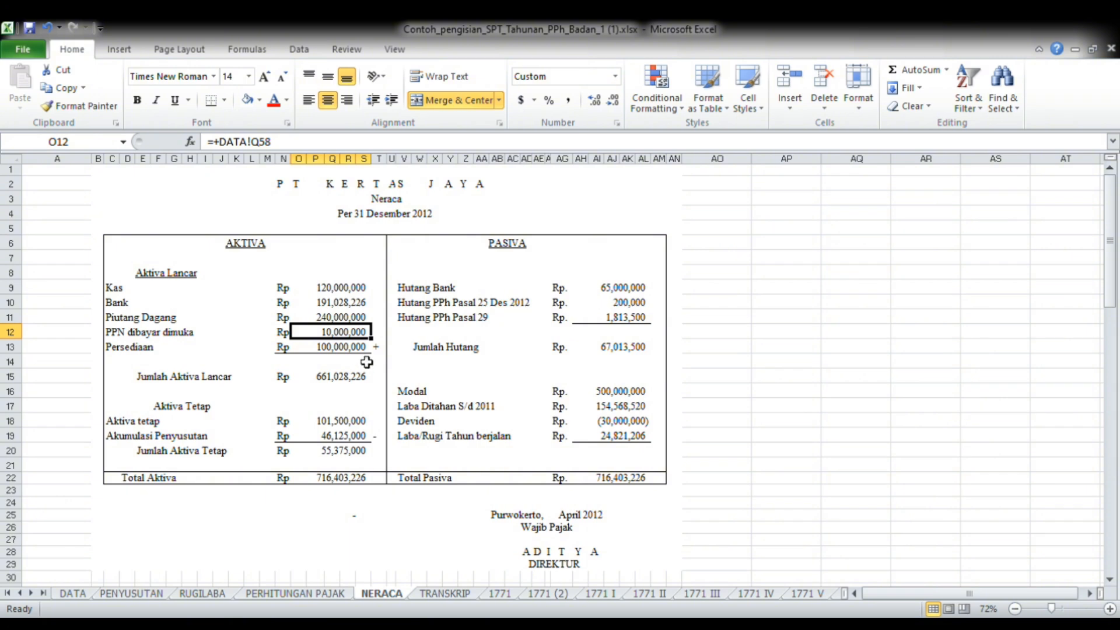
click(443, 594)
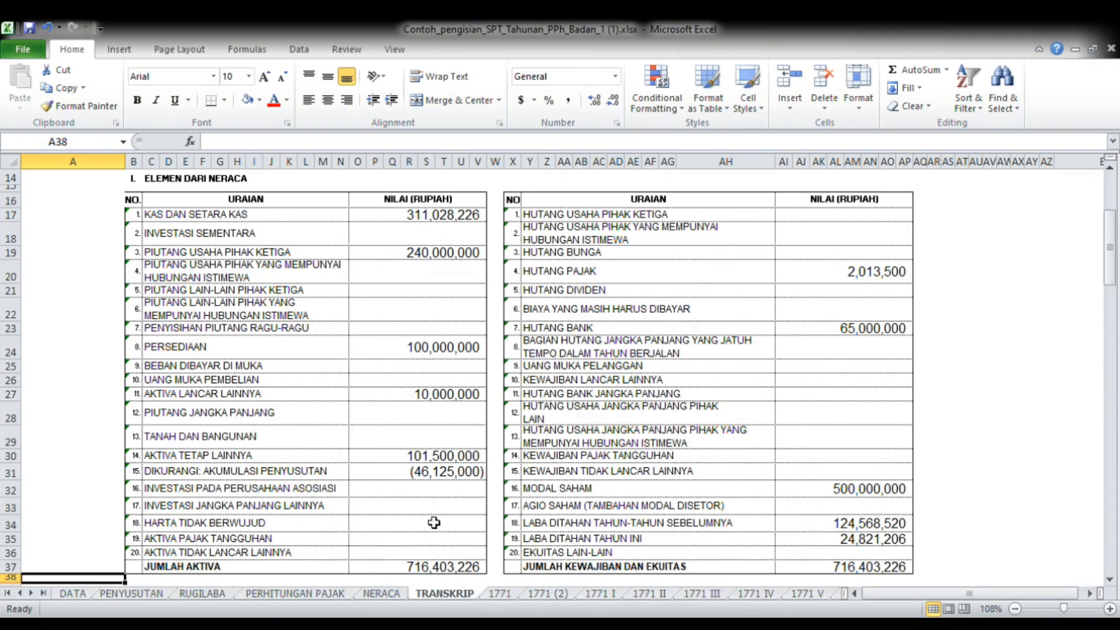
Check the Aktiva Tetap Lainnya link in TRANSKRIP, and trace NERACA's Hutang PPh Pasal 25 and Pasal 29 to the Hutang Pajak row
click(460, 459)
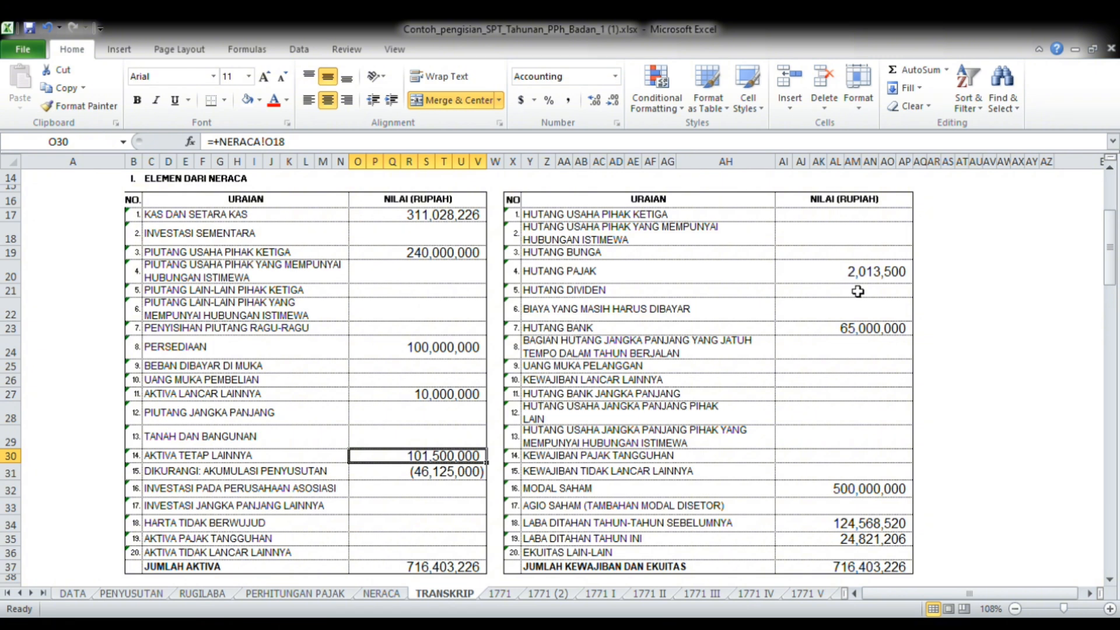
click(383, 594)
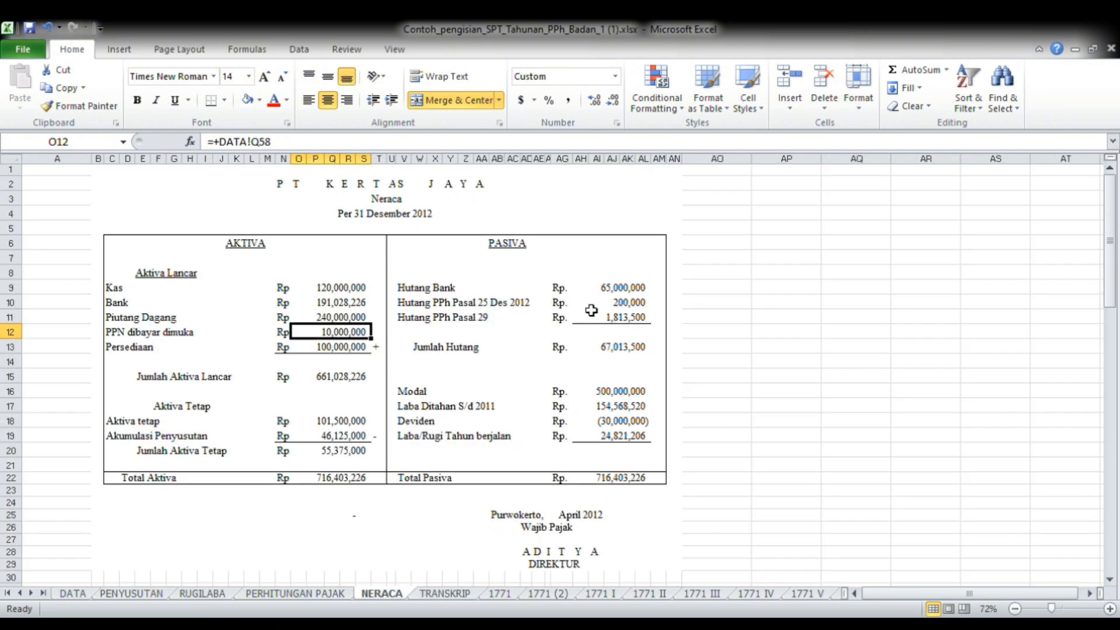
click(637, 302)
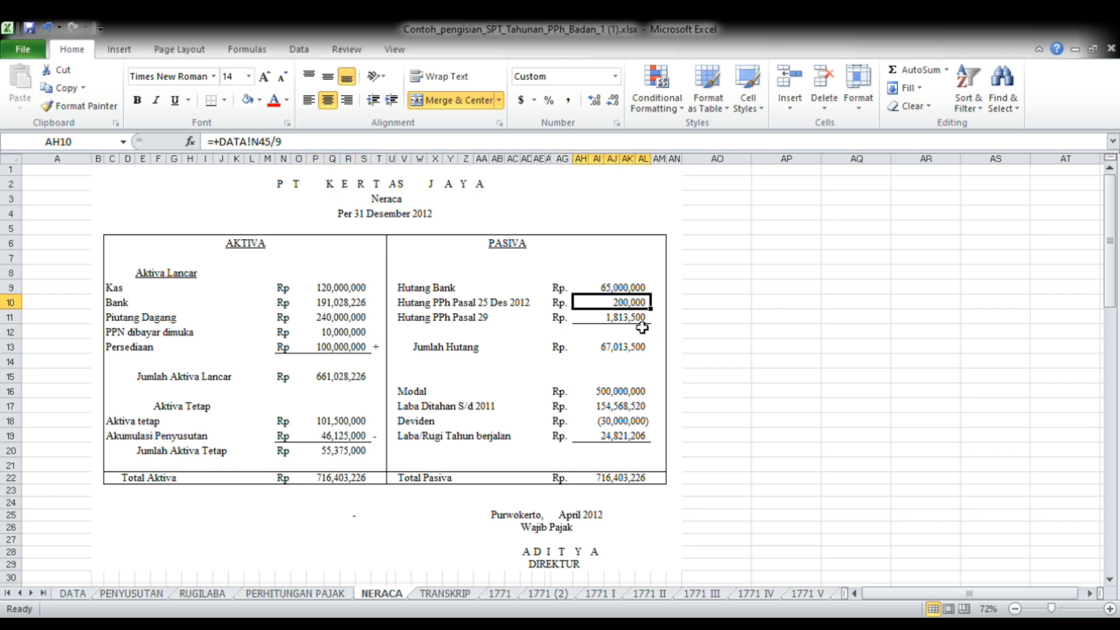
click(610, 318)
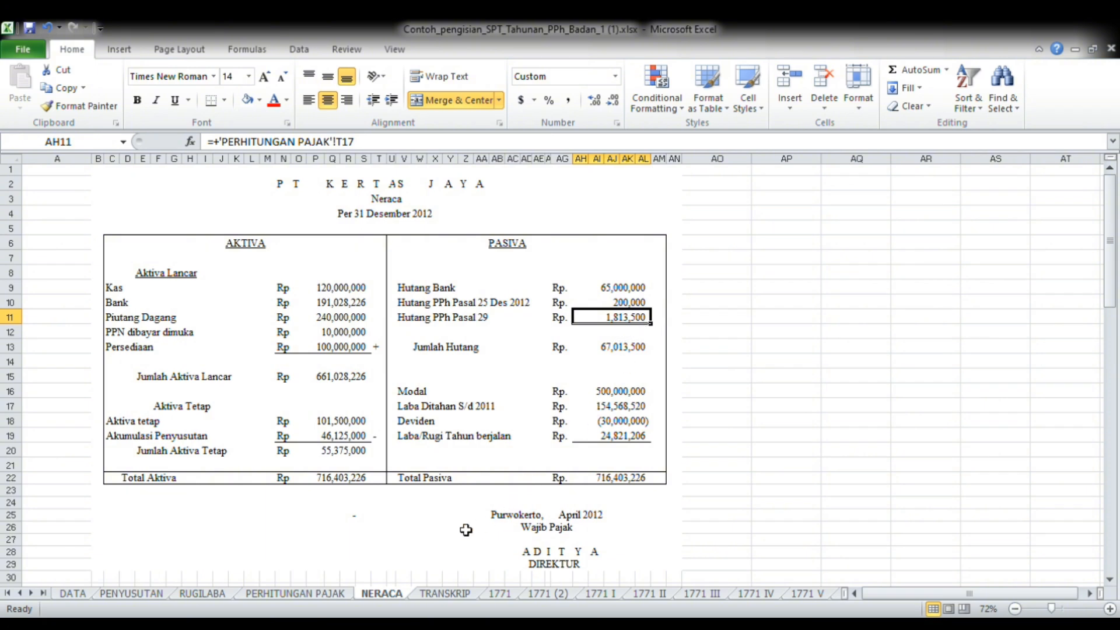
click(444, 593)
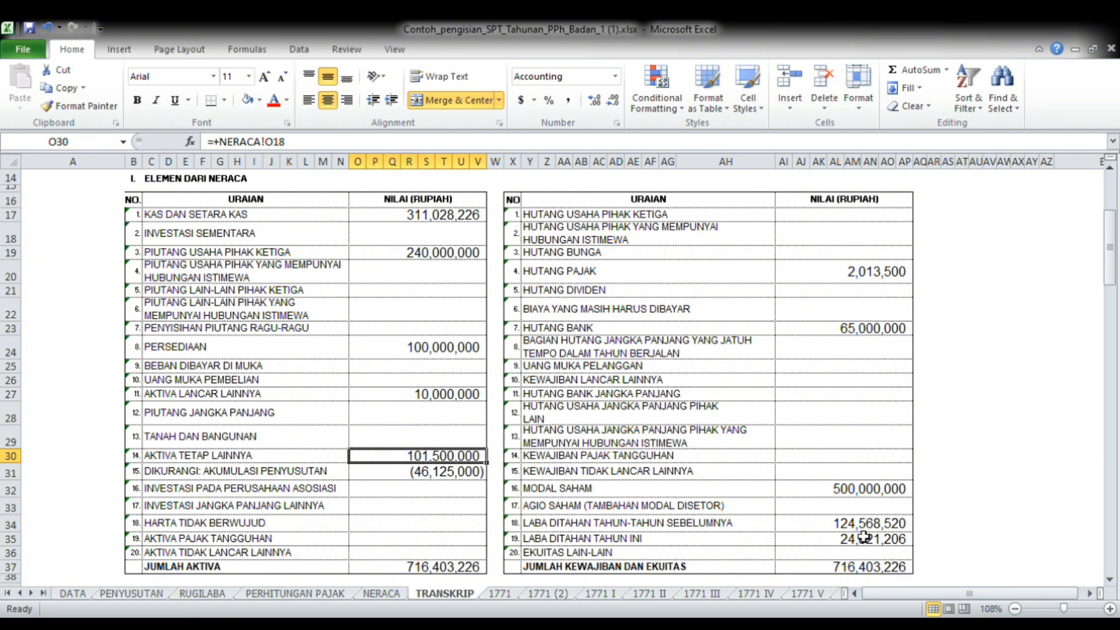
Check TRANSKRIP's Laba Ditahan Tahun-Tahun Sebelumnya formula against Laba Ditahan S/d 2011 and Deviden on the NERACA sheet
click(828, 524)
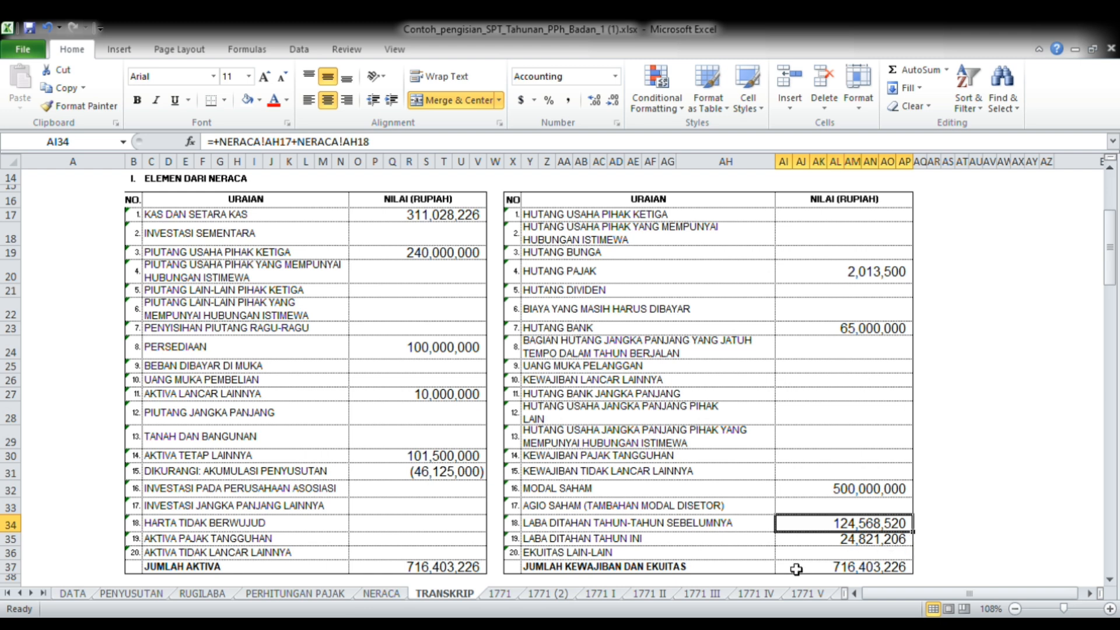
click(382, 593)
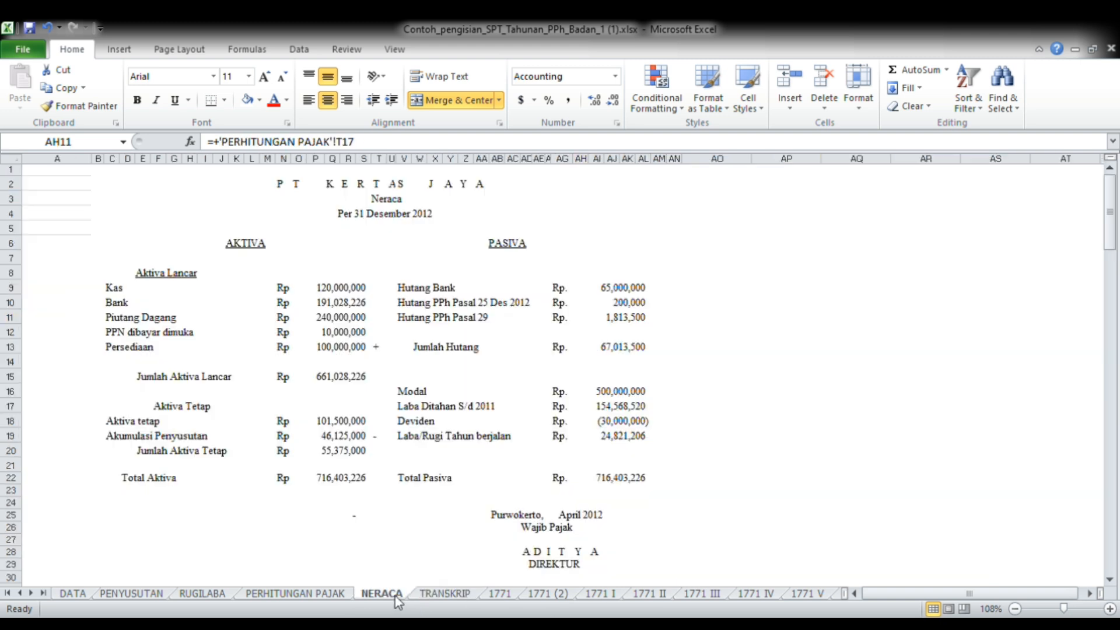
click(625, 410)
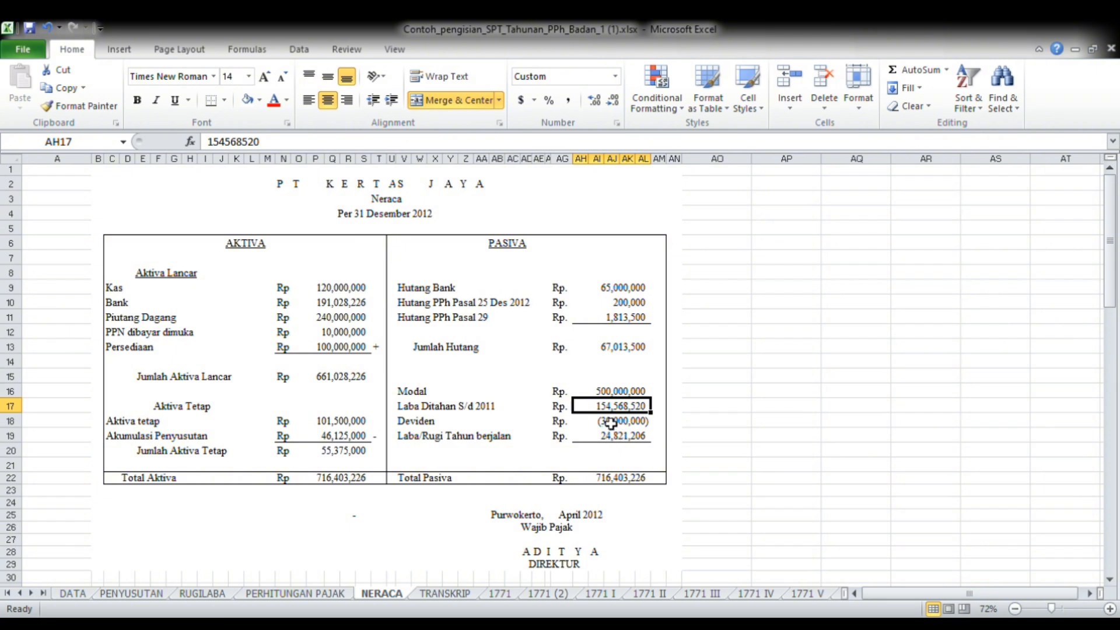
click(644, 424)
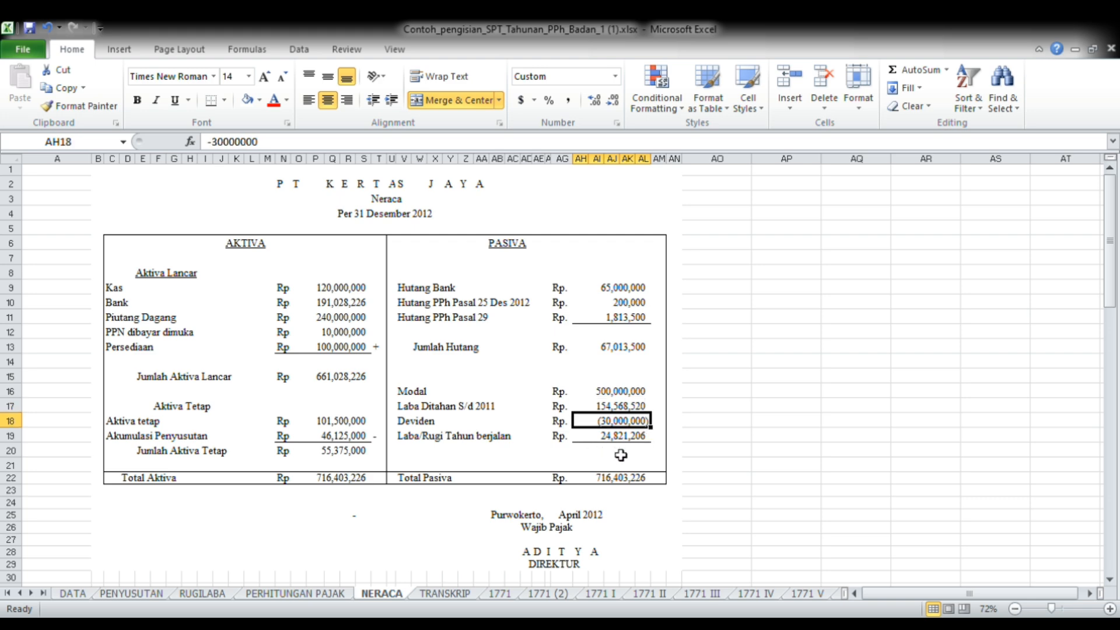
click(471, 591)
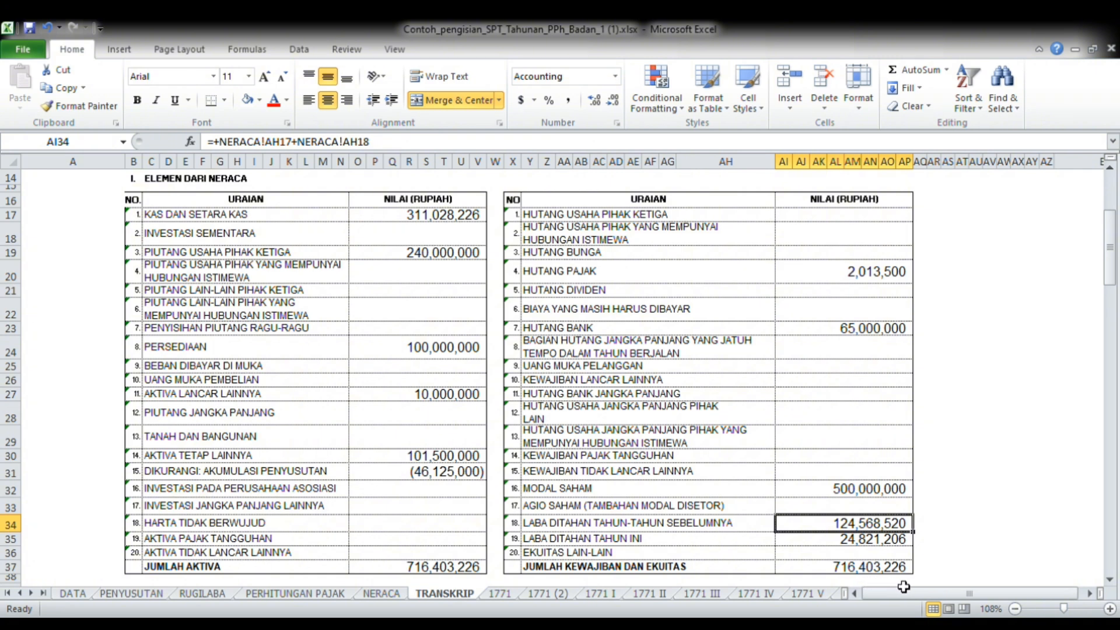
Go down to section II, Elemen dari Laporan Laba/Rugi, and check the Laba Usaha and Penghasilan/(Beban) Lain rows
key(Down)
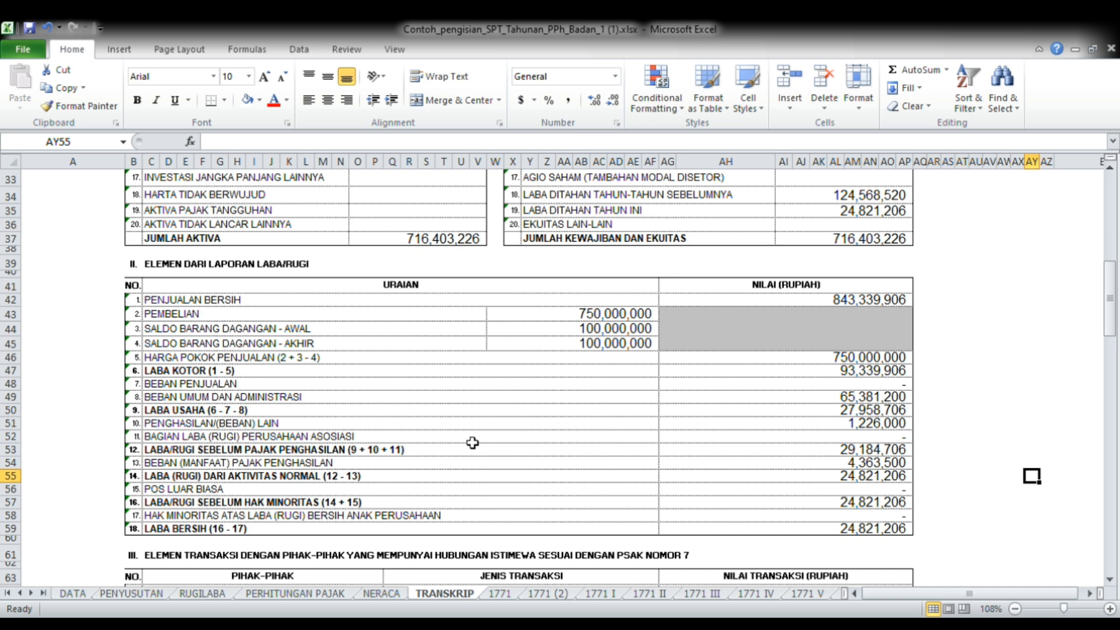
click(200, 412)
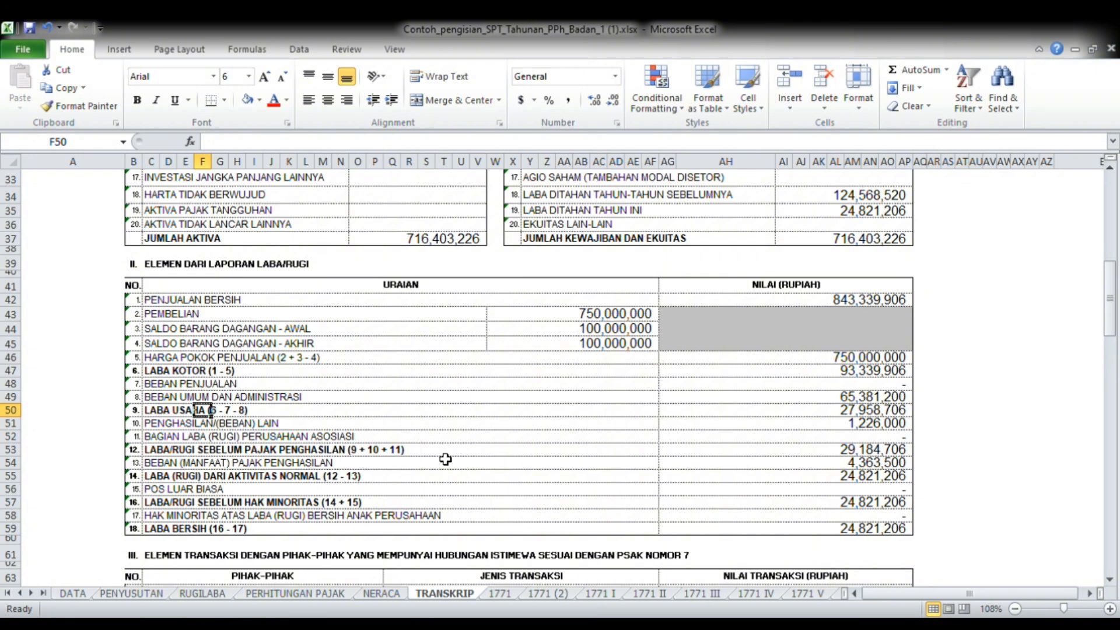
click(832, 415)
click(838, 427)
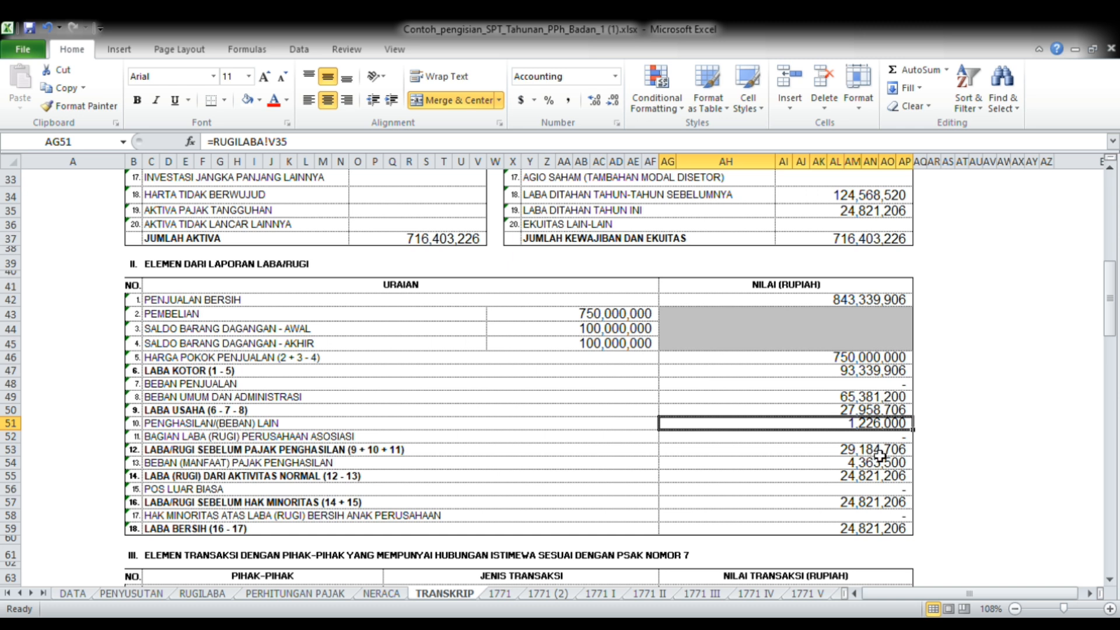
Check the formulas for Laba/Rugi Sebelum Pajak Penghasilan in AG53 and Beban (Manfaat) Pajak Penghasilan in AG54
click(920, 438)
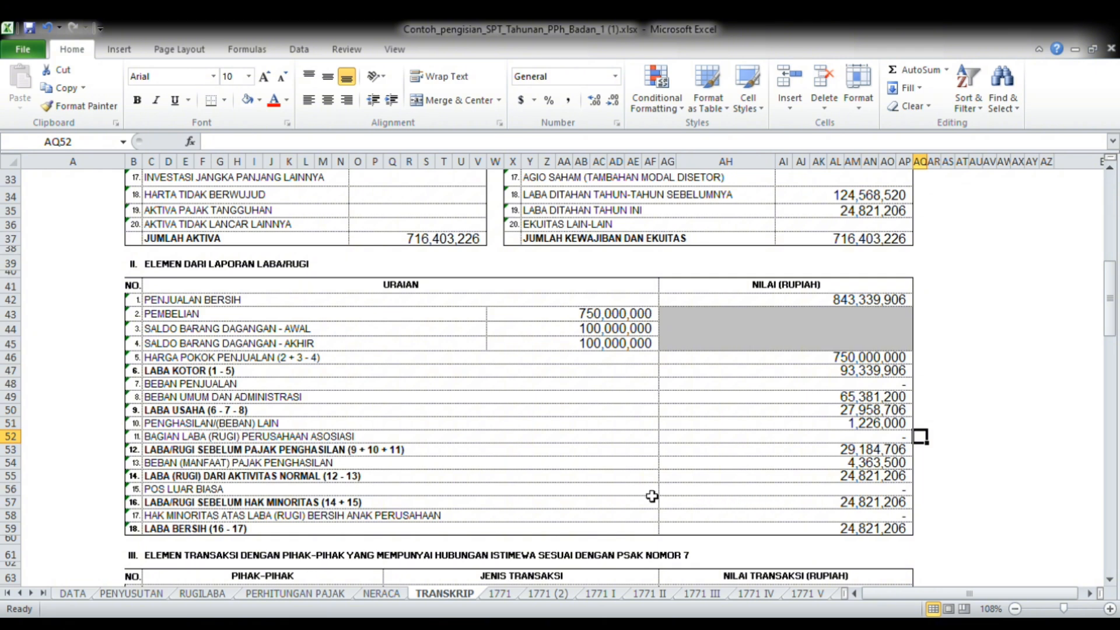
click(687, 458)
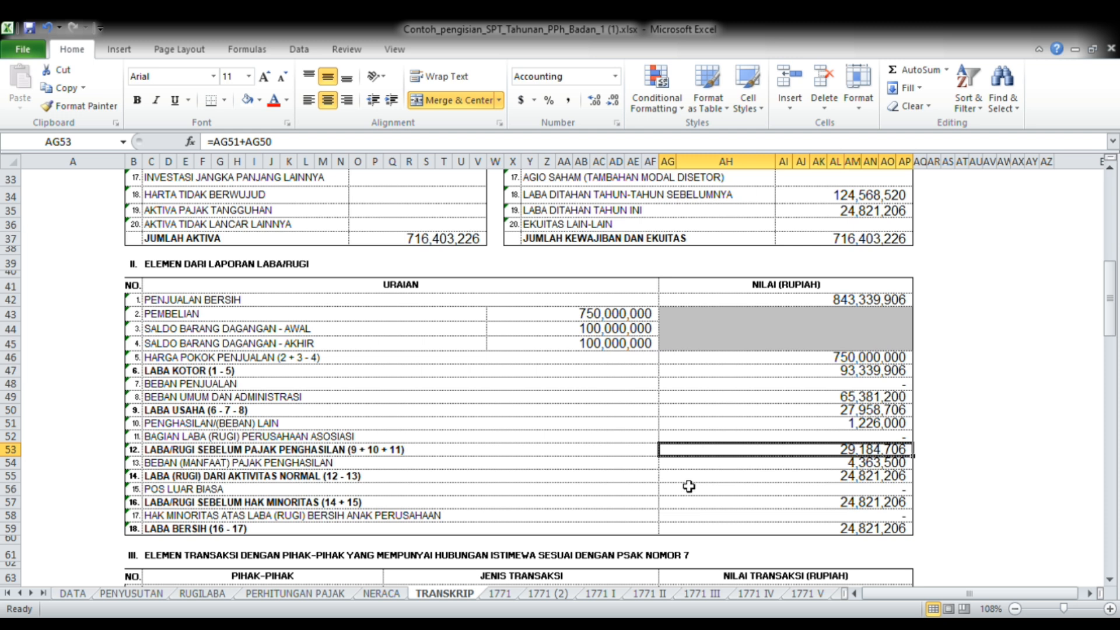
click(687, 467)
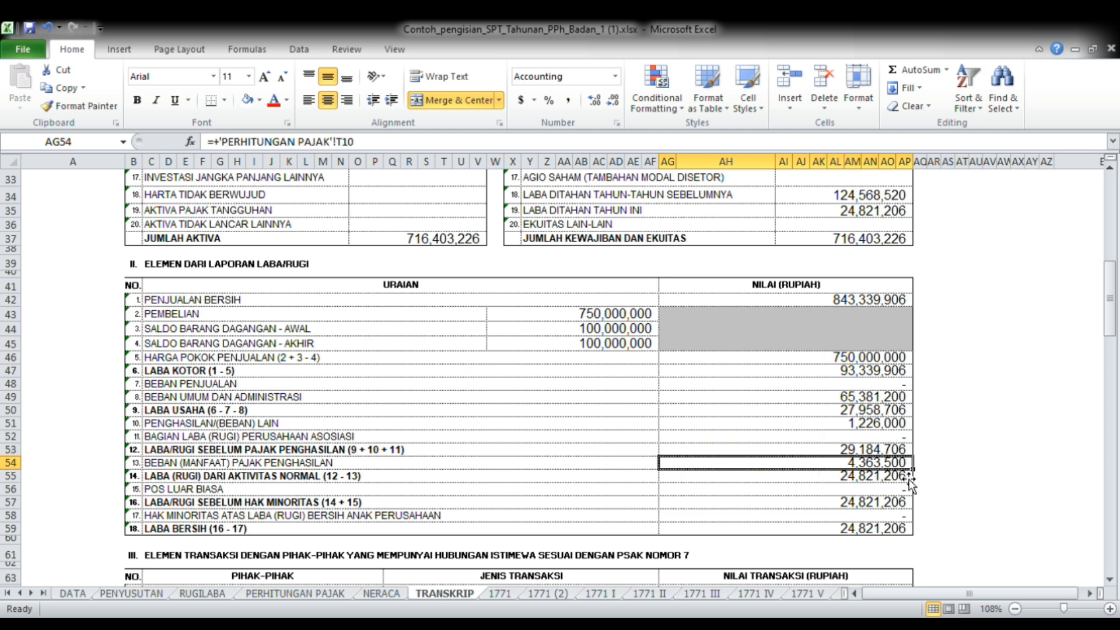
Check the TRANSKRIP rows down to Laba Bersih and the section III table of transactions with related parties
click(923, 466)
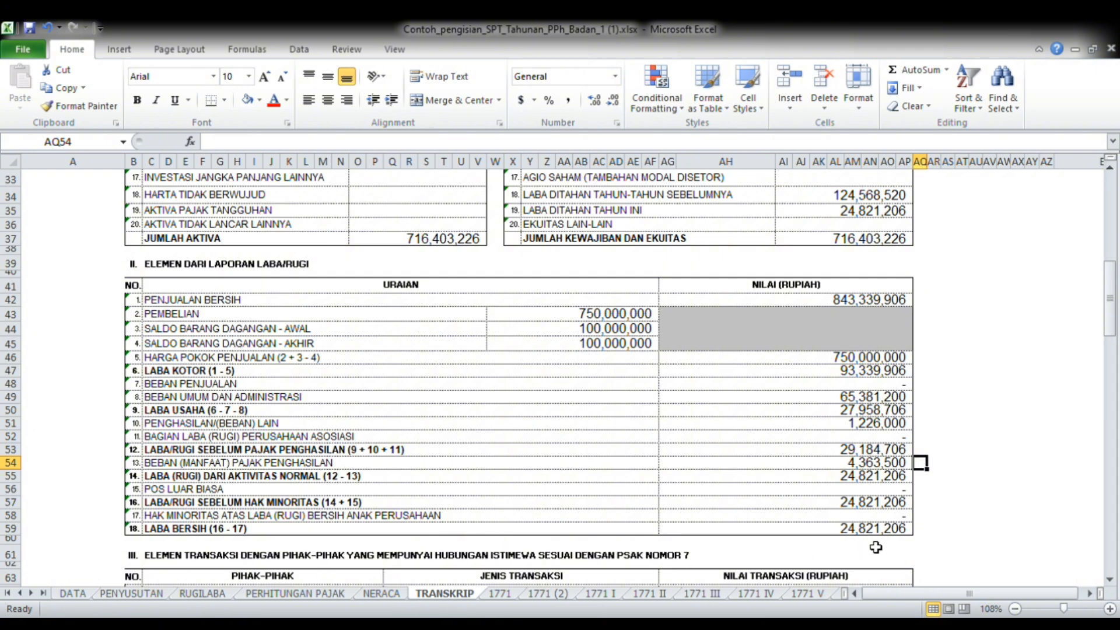
key(Down)
key(Down)
key(Down)
key(Down)
key(Down)
key(Down)
key(Down)
key(Down)
key(Down)
key(Down)
key(Down)
key(Down)
key(Down)
key(Down)
key(Down)
key(Down)
key(Down)
key(Down)
key(Down)
key(Down)
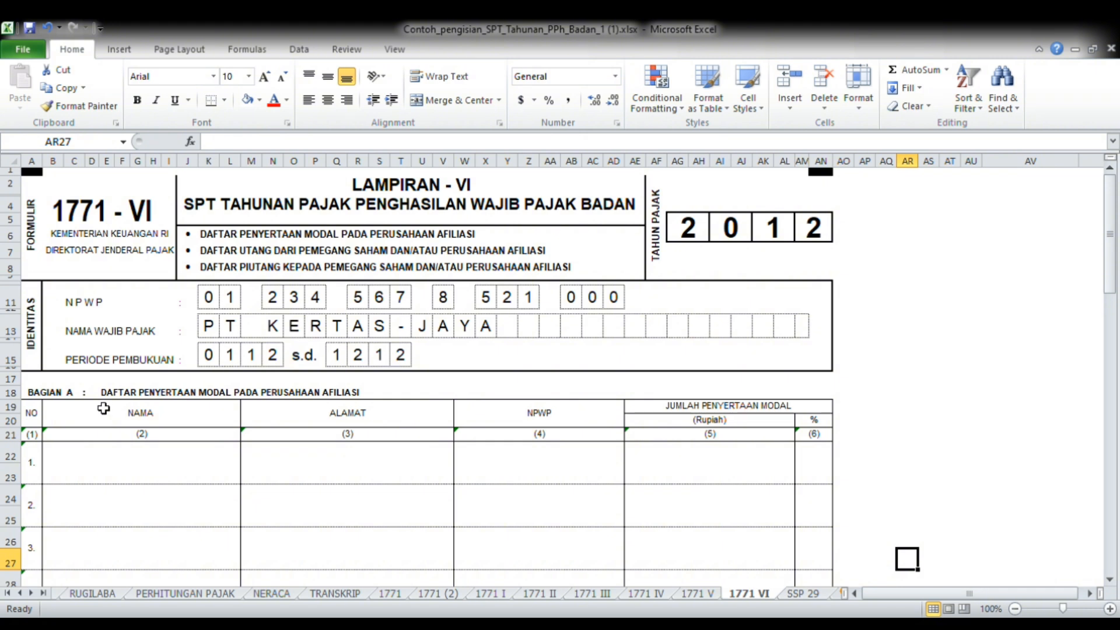
Go to the 1771 V sheet and review Bagian A, the list of shareholders, paid-up capital and dividends
key(ctrl+Page_Up)
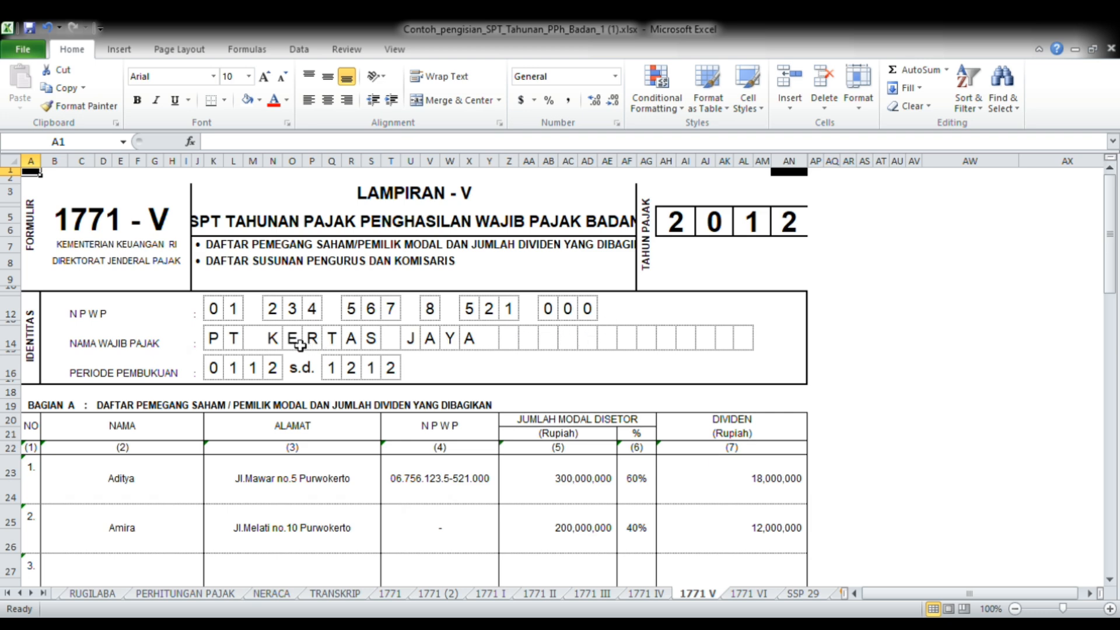
key(Down)
key(Down)
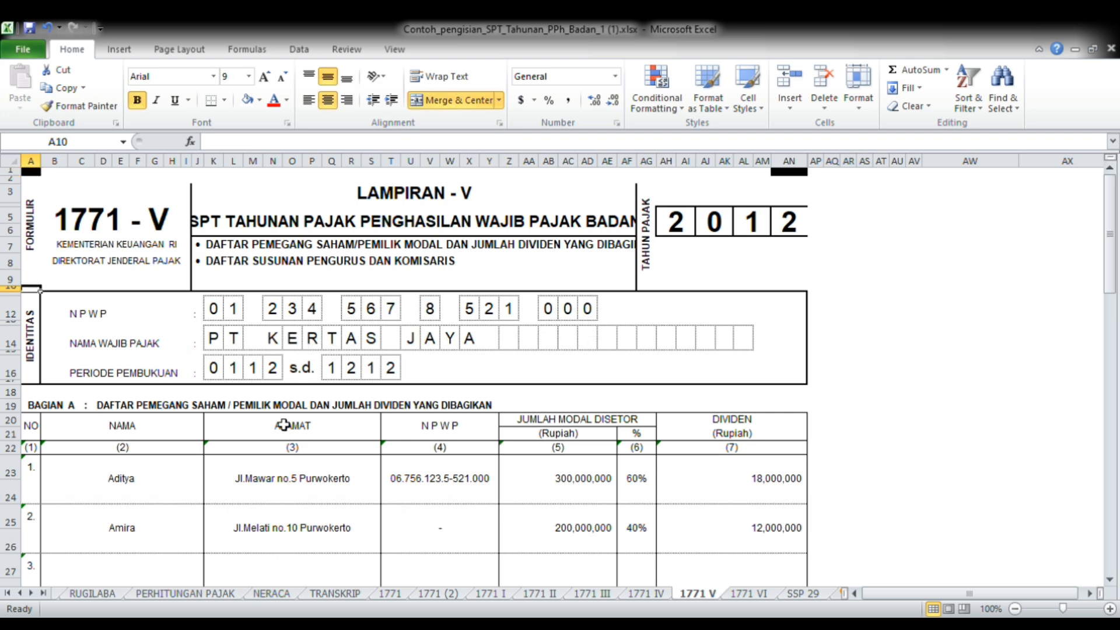
key(Down)
key(Down)
key(Down)
key(Down)
key(Down)
key(Down)
key(Down)
key(Down)
key(Down)
key(Down)
key(Down)
key(Down)
key(Down)
key(Down)
key(Down)
key(Down)
key(Down)
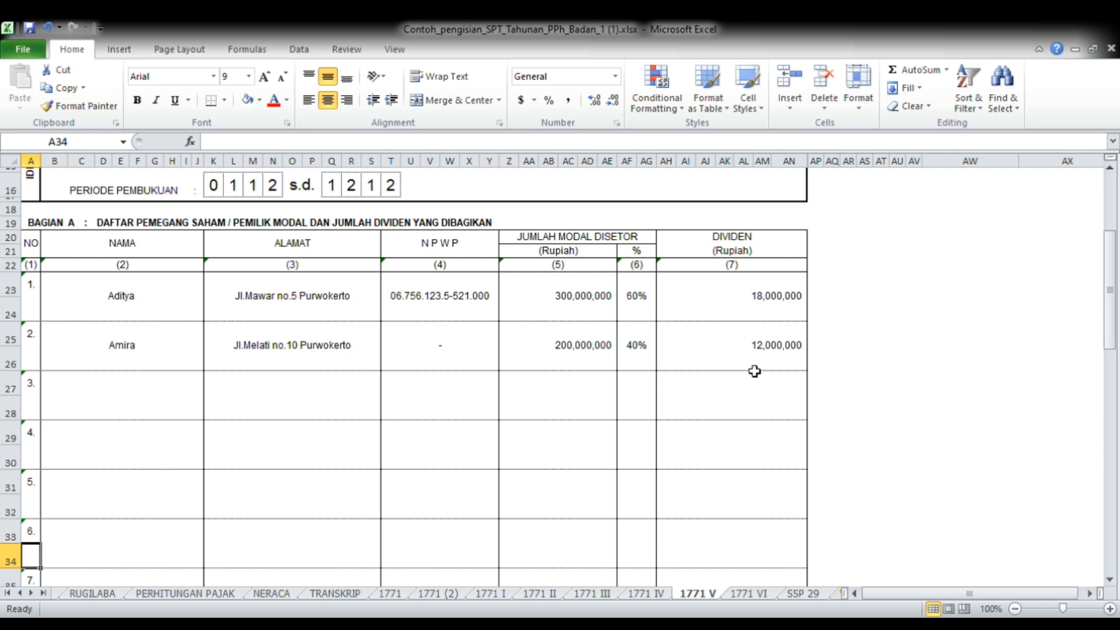
Check the Jumlah Bagian A totals on 1771 V and the Bagian B list of pengurus and komisaris
key(Down)
key(Down)
key(Down)
key(Down)
key(Down)
key(Down)
key(Down)
key(Down)
key(Down)
key(Down)
key(Down)
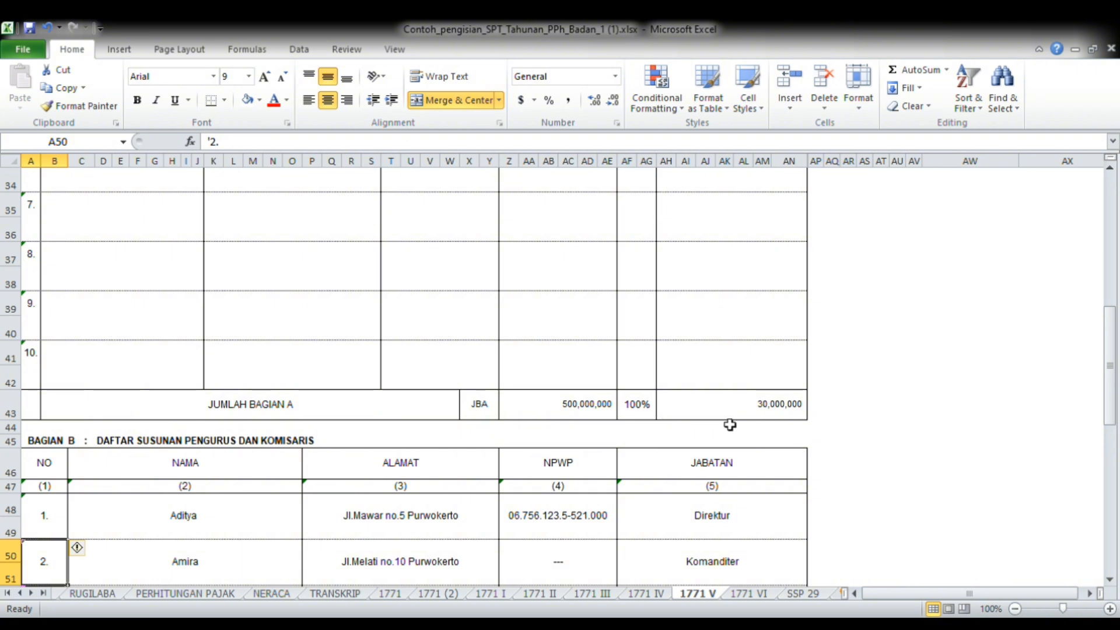
key(Down)
key(Down)
key(Down)
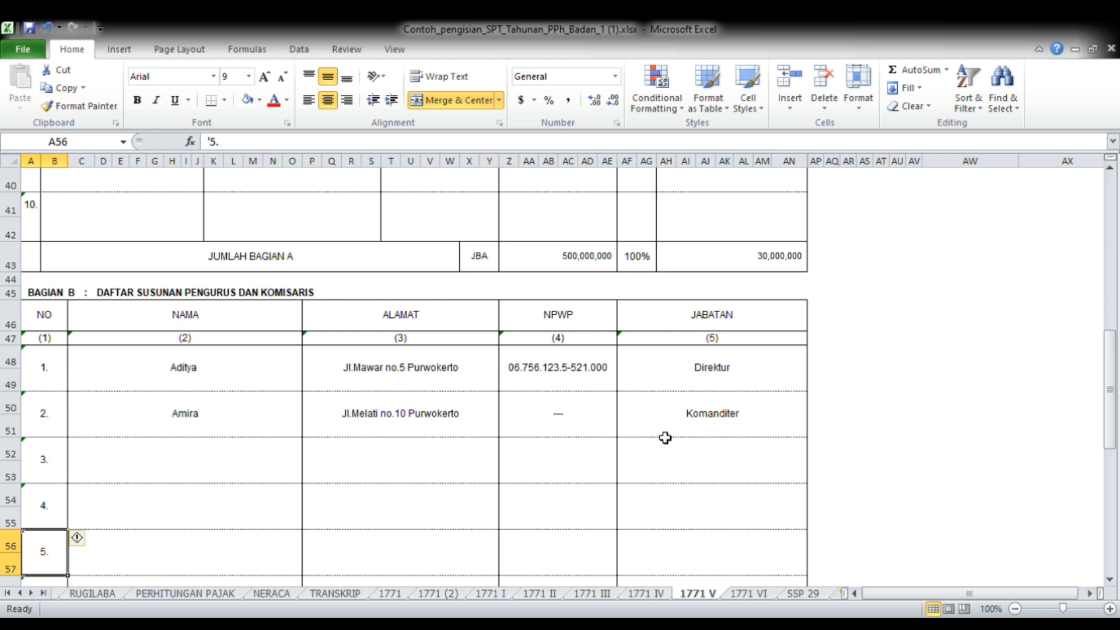
Go to the 1771 IV sheet and examine the Bunga Deposito/Tabungan row in Bagian A, PPh Final
key(ctrl+Page_Up)
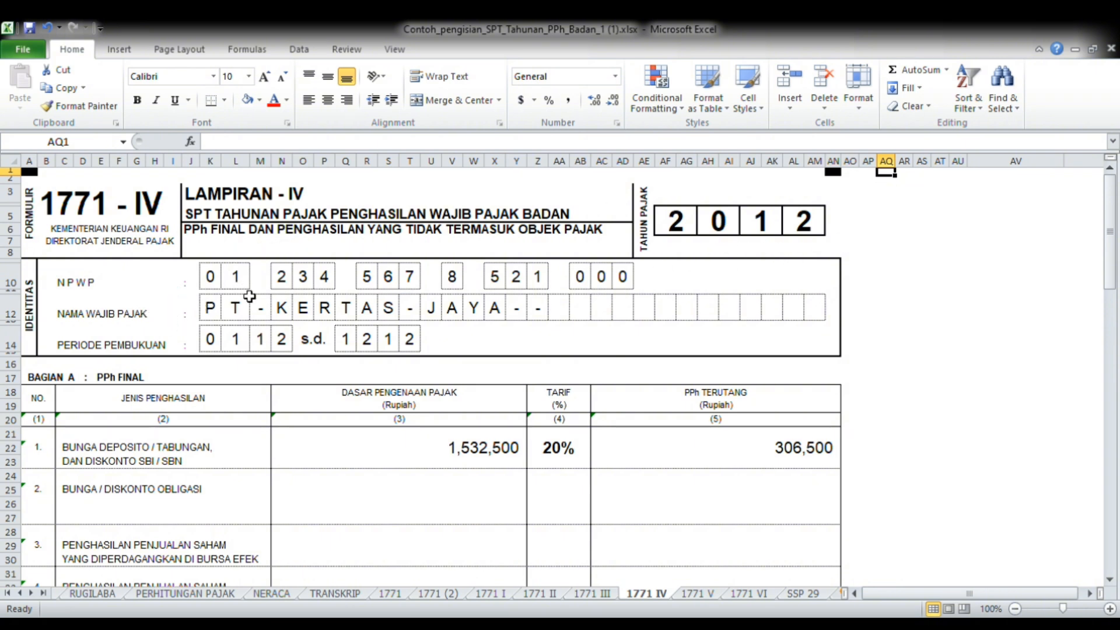
key(Down)
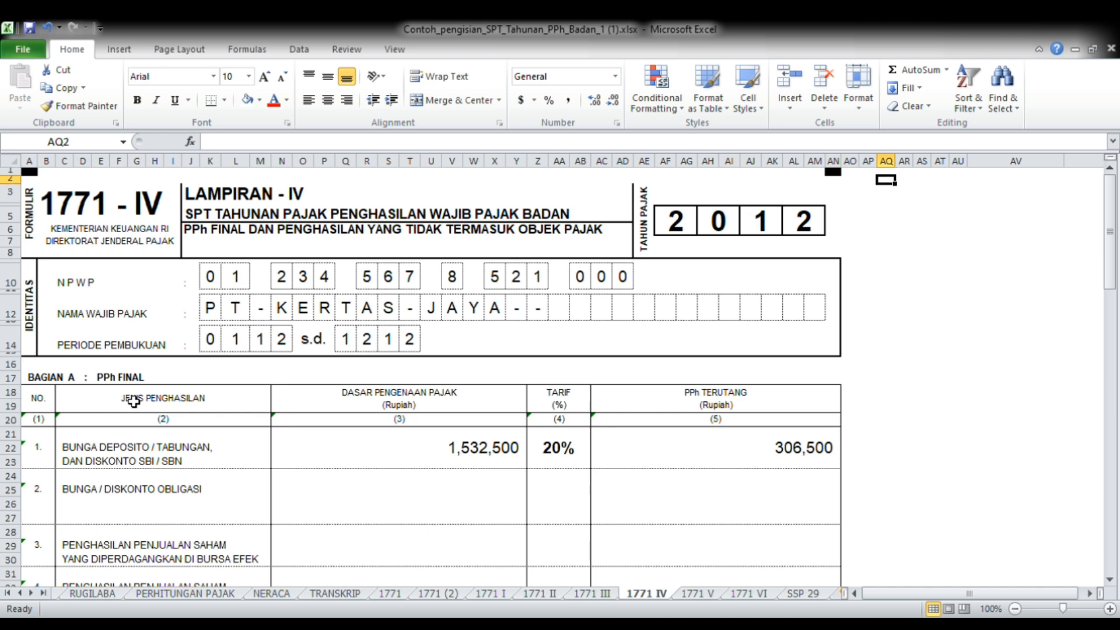
key(Down)
key(Down)
key(Down)
key(Down)
key(Down)
key(Down)
key(Down)
key(Down)
key(Down)
key(Down)
key(Down)
key(Down)
key(Down)
key(Down)
key(Down)
key(Down)
key(Down)
key(Down)
key(Down)
key(Down)
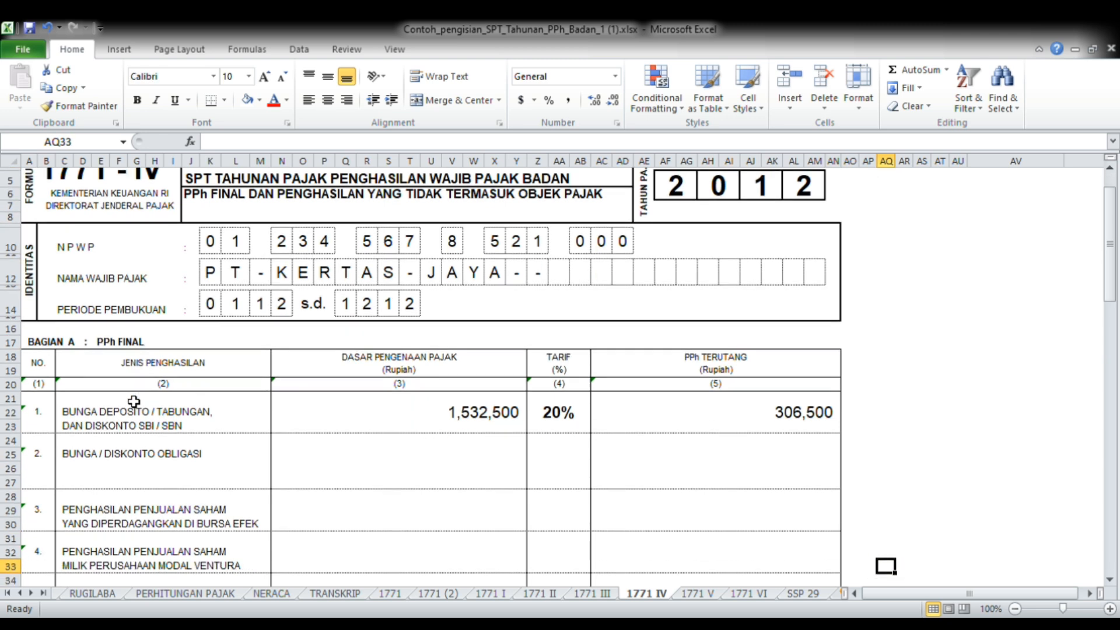
key(Down)
key(Down)
key(Down)
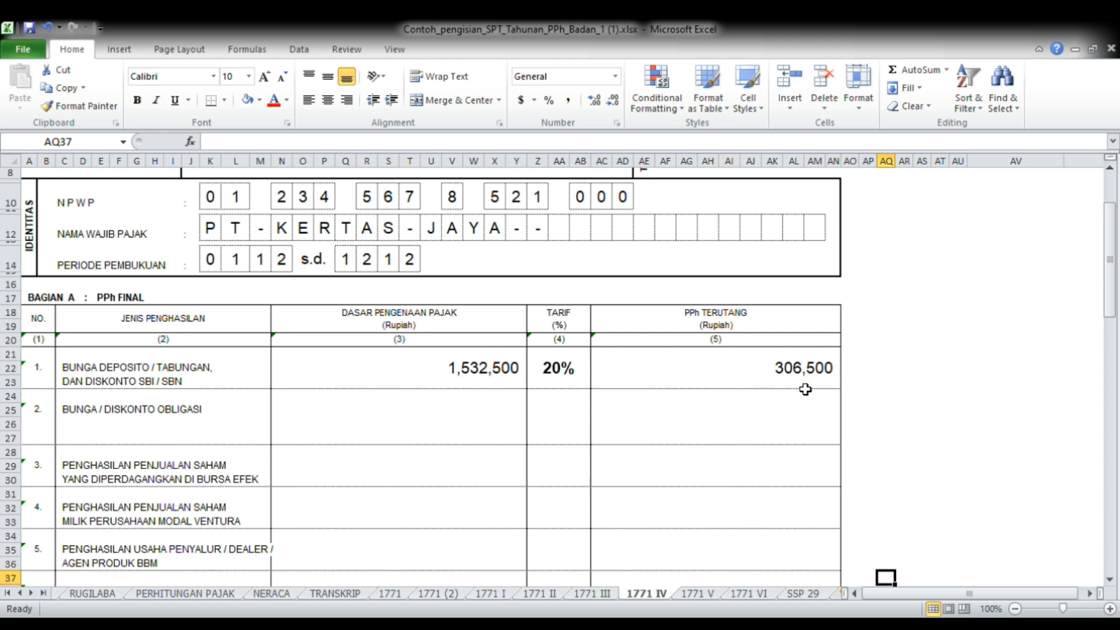
Follow the remaining PPh Final rows on 1771 IV down to the Jumlah Bagian A total
key(Down)
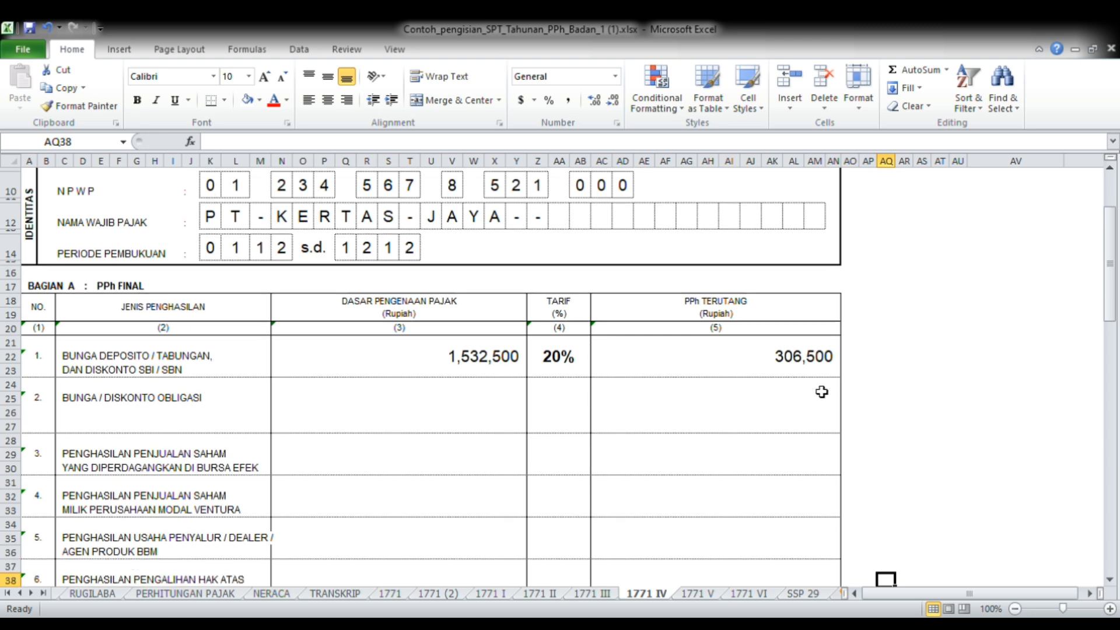
key(Down)
key(Down)
key(Down)
key(Down)
key(Down)
key(Down)
key(Down)
key(Down)
key(Down)
key(Down)
key(Down)
key(Down)
key(Down)
key(Down)
key(Down)
key(Down)
key(Down)
key(Down)
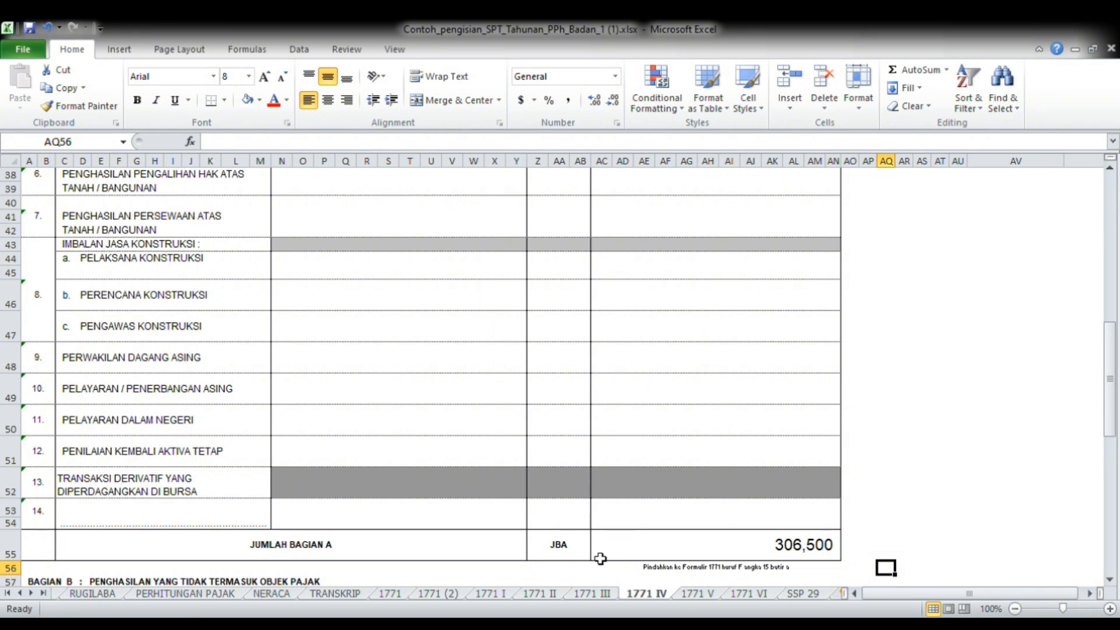
key(Down)
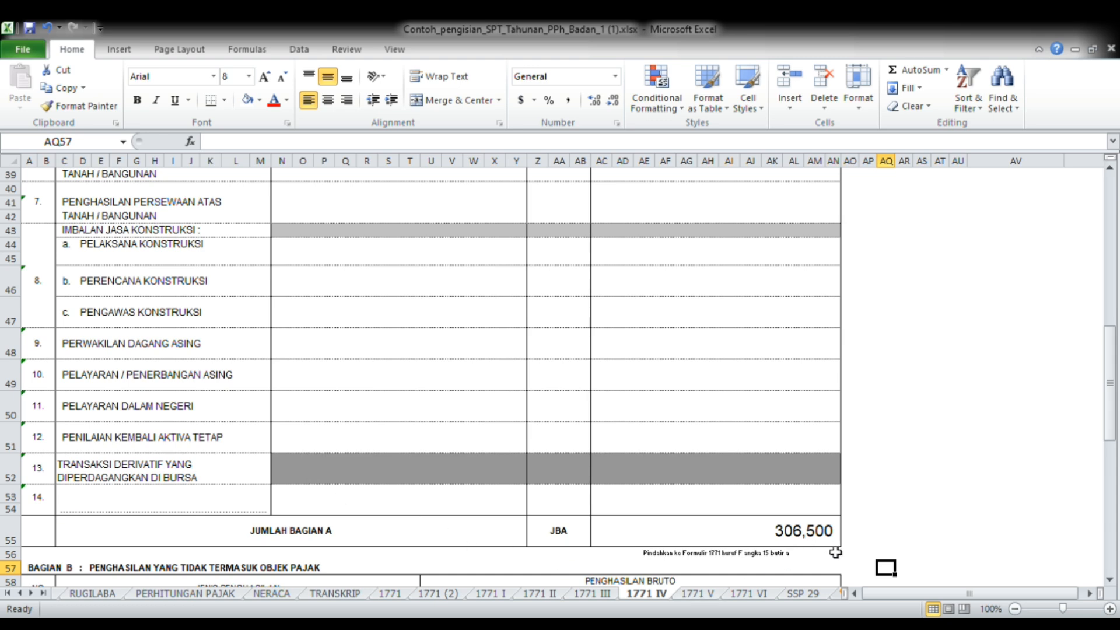
Enter 0 as Jumlah Bagian B (JBB) for Penghasilan yang Tidak Termasuk Objek Pajak on 1771 IV
key(Down)
key(Down)
key(Down)
key(Down)
key(Down)
key(Down)
key(Down)
key(Down)
key(Down)
key(Down)
key(Down)
key(Down)
key(Down)
key(Down)
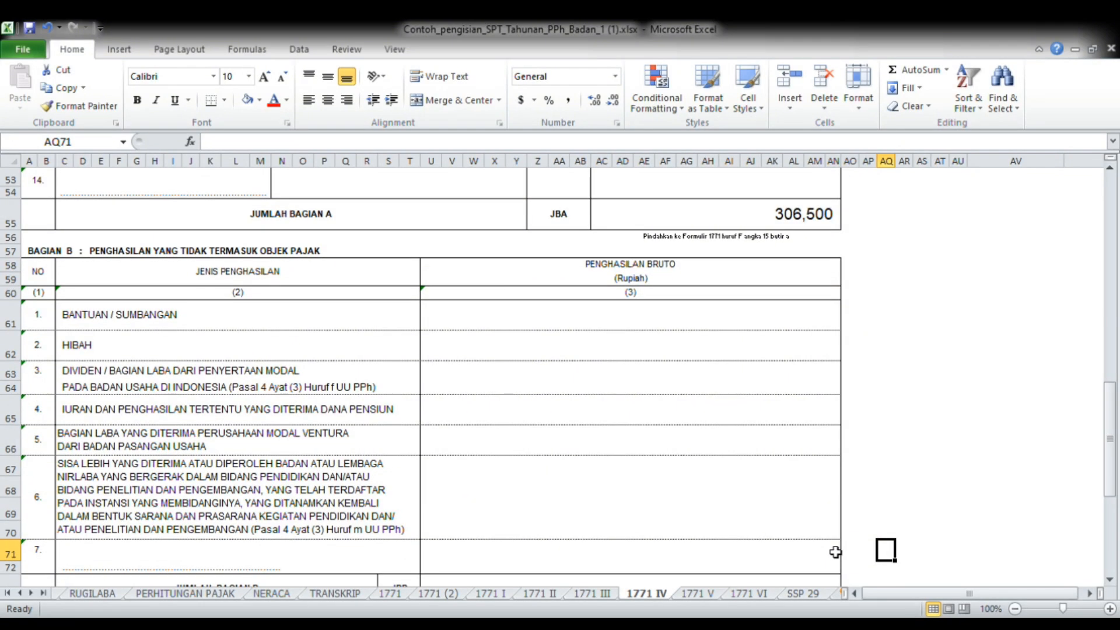
key(Down)
key(Down)
key(Down)
key(Down)
key(Down)
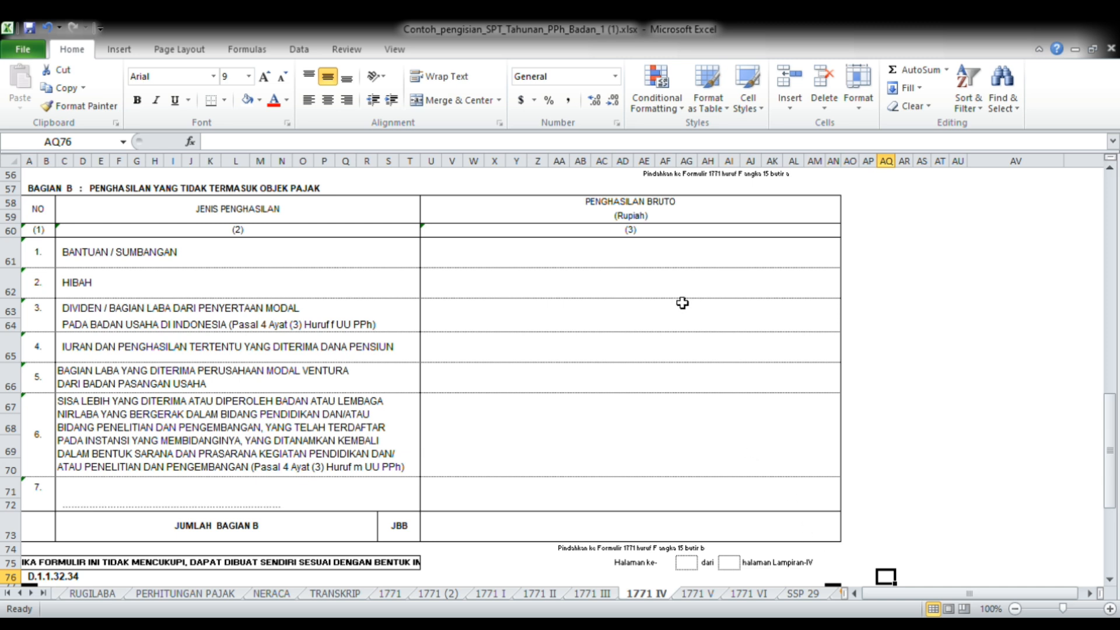
click(672, 262)
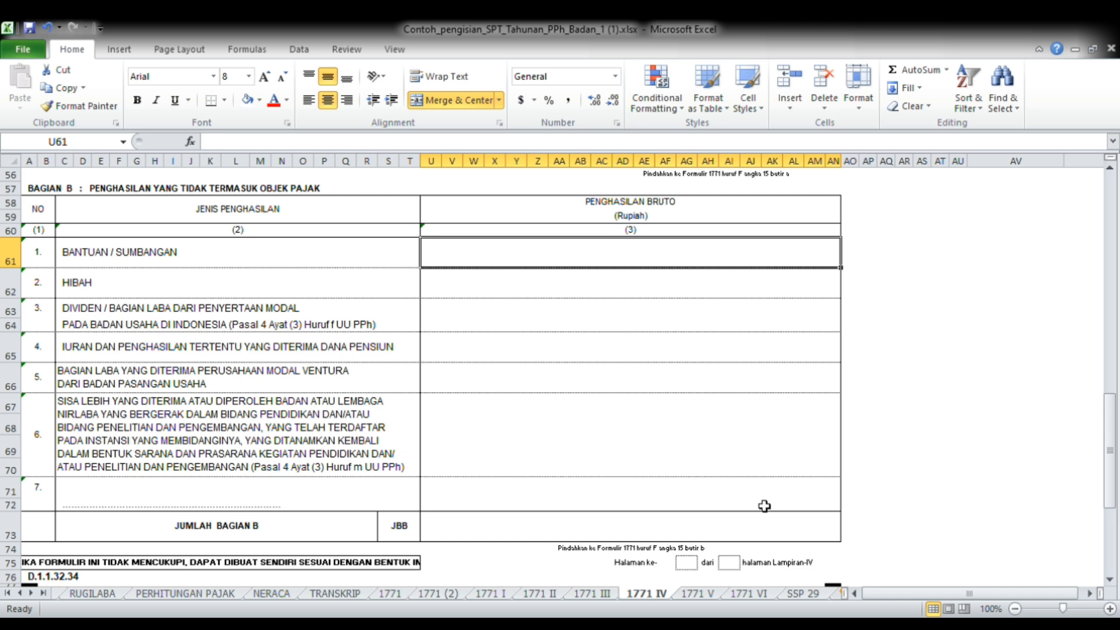
click(778, 531)
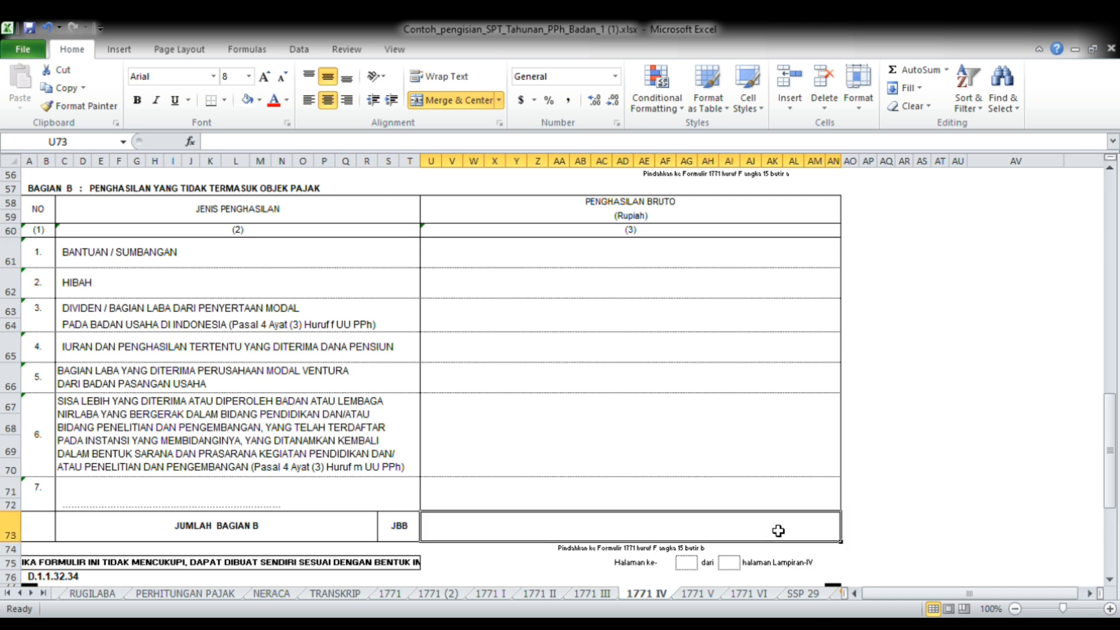
text(0)
key(Return)
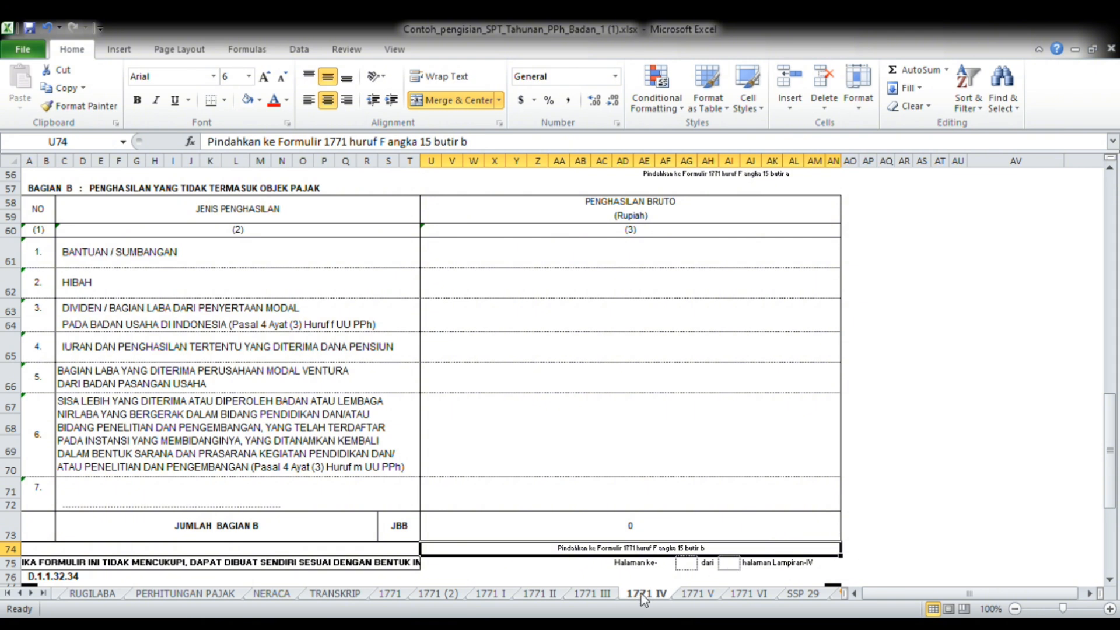
Open the 1771 III sheet to examine the Kredit Pajak Dalam Negeri attachment
click(592, 593)
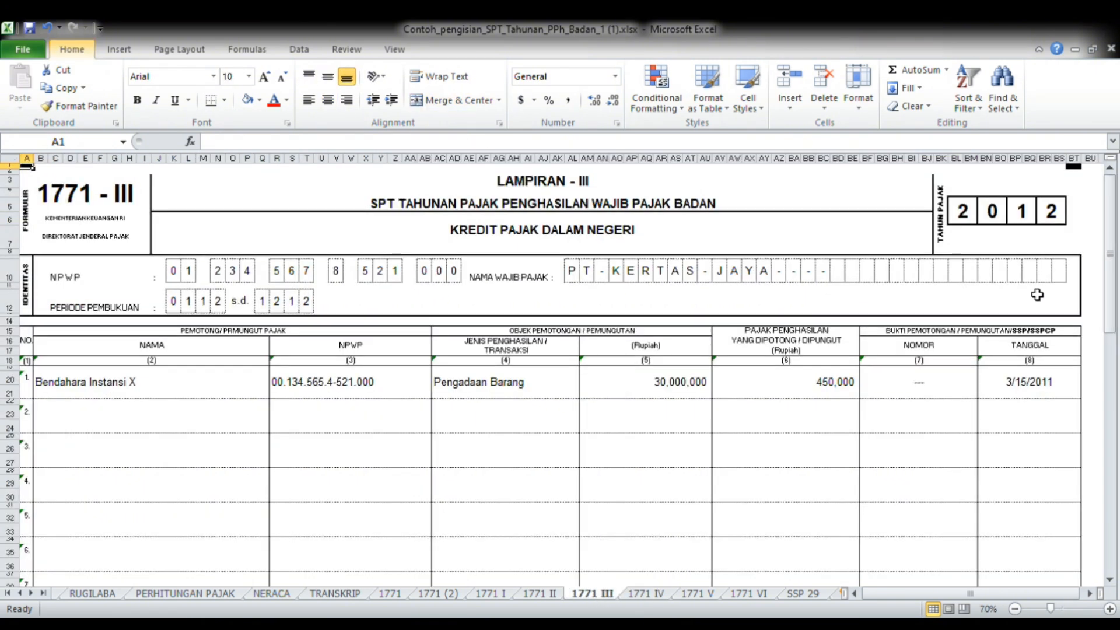
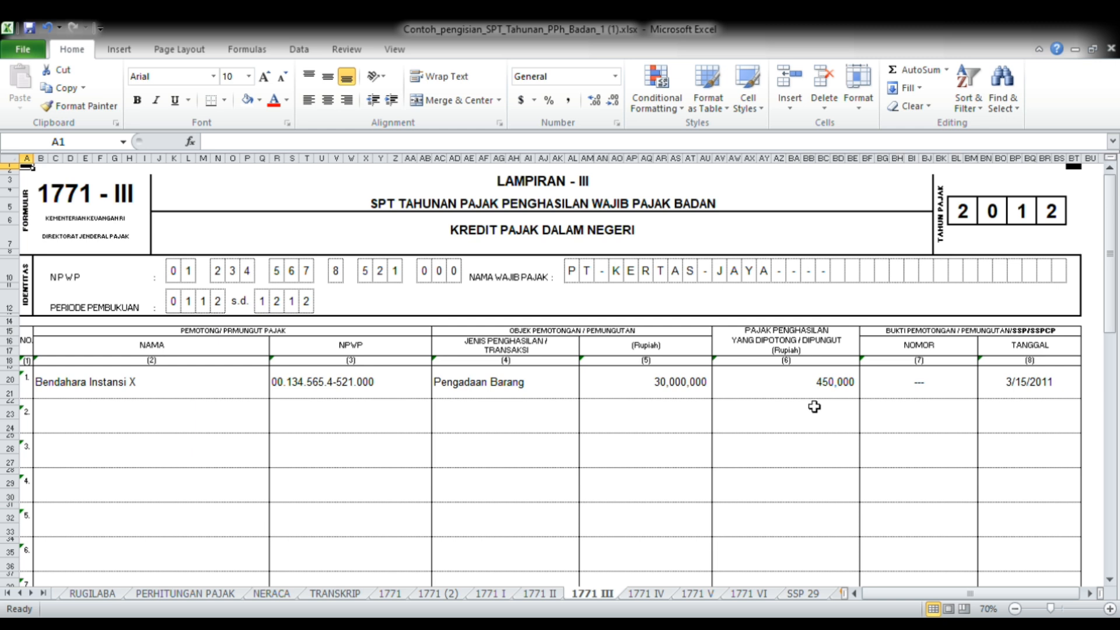
Examine the tax withheld and the date in the Bendahara Instansi X row on 1771 III, down to the Jumlah row
click(828, 398)
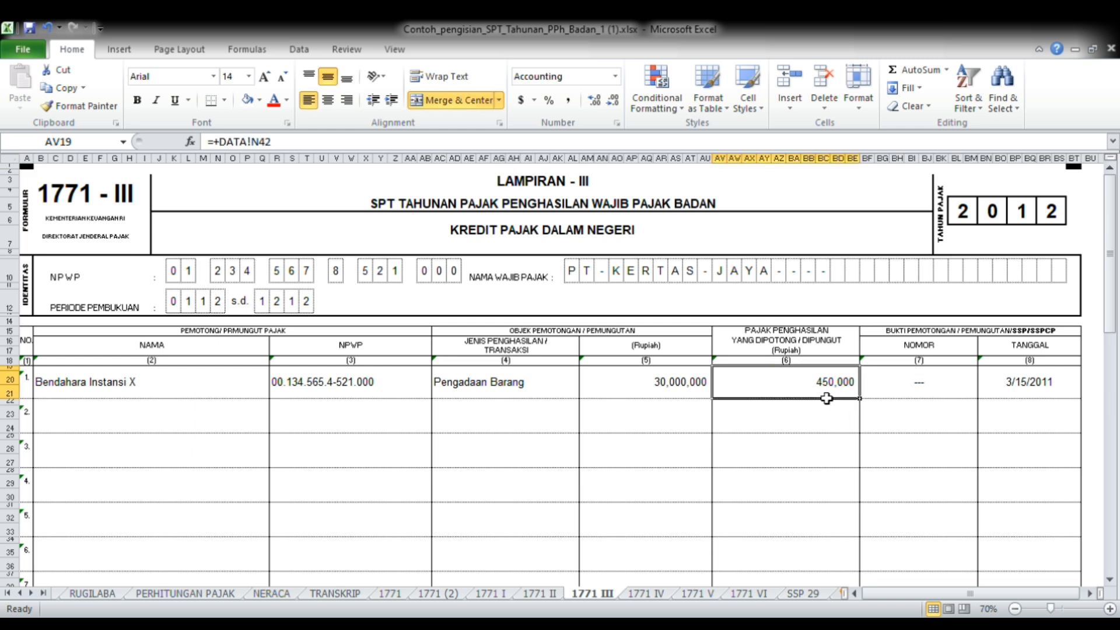
click(1009, 401)
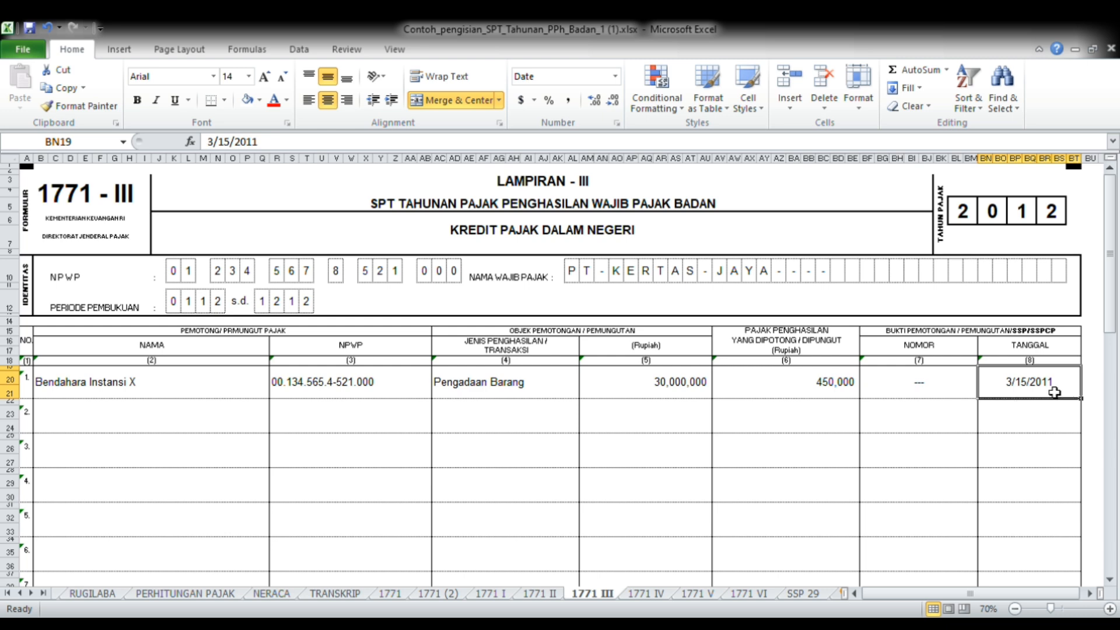
key(Down)
key(Down)
key(Down)
key(Down)
key(Down)
key(Down)
key(Down)
key(Down)
key(Down)
key(Down)
key(Down)
key(Down)
key(Down)
key(Down)
key(Down)
key(Down)
key(Down)
key(Down)
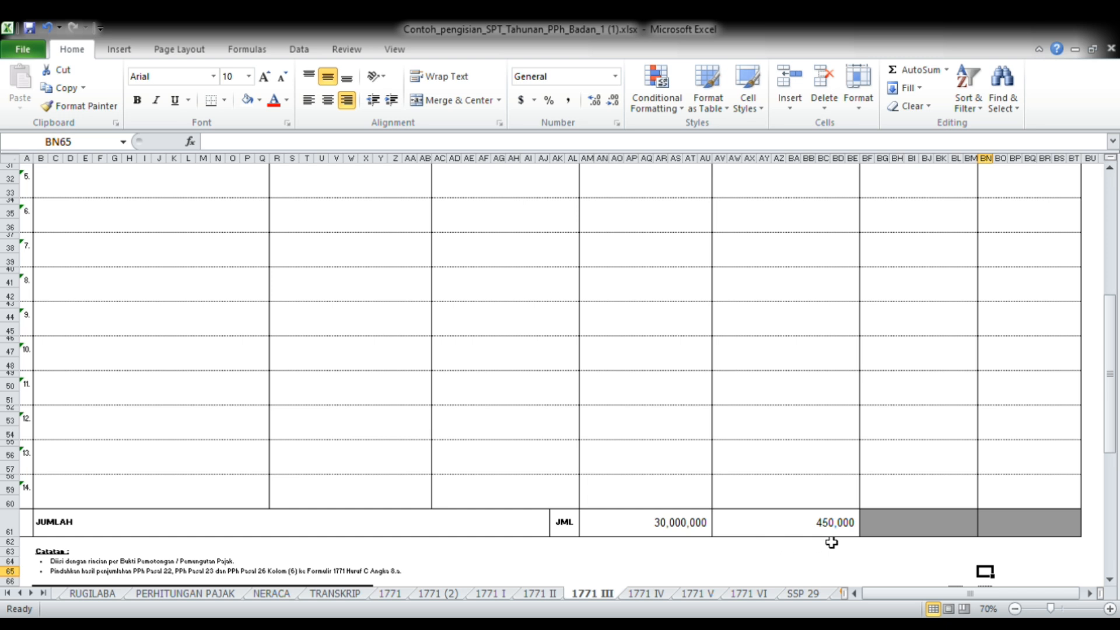
Open the 1771 II sheet and trace the Pembelian Bahan/Barang Dagangan amount back to Pembelian on the RUGILABA sheet
key(ctrl+Page_Up)
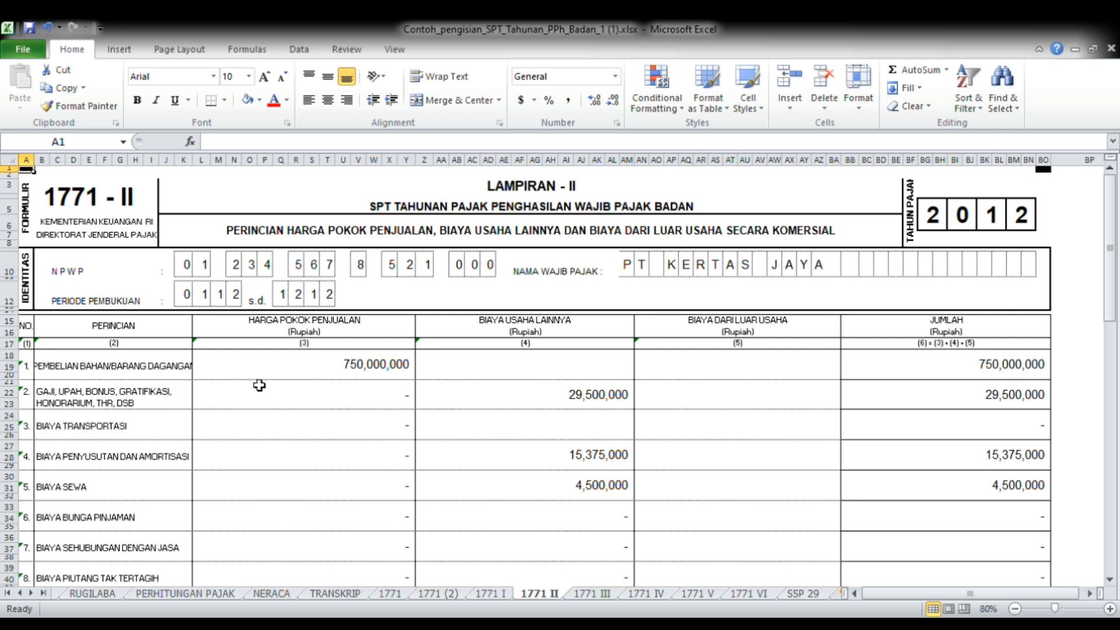
click(303, 376)
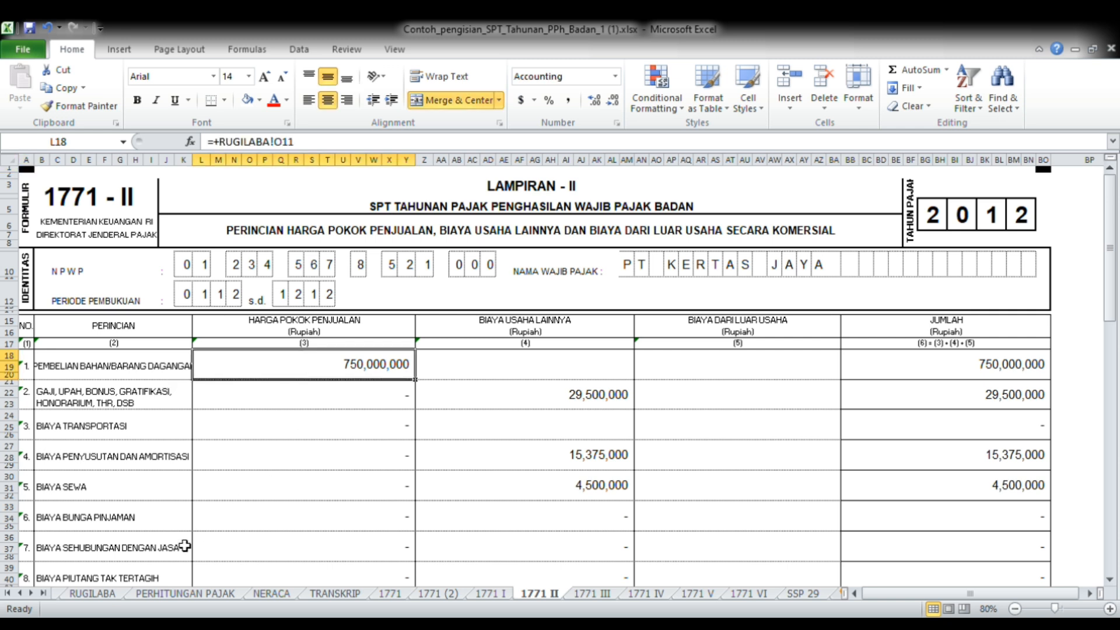
click(108, 594)
key(Up)
key(Up)
key(Up)
key(Up)
key(Up)
key(Up)
key(Up)
key(Up)
key(Up)
key(Up)
key(Up)
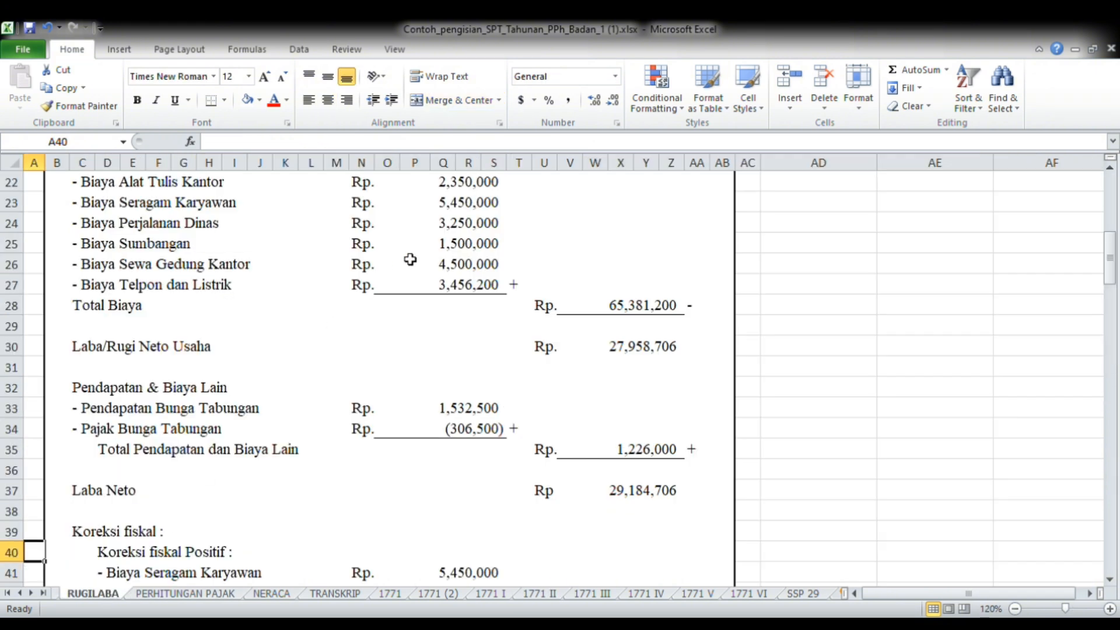
key(Up)
key(Up)
key(Up)
key(Up)
key(Up)
key(Up)
key(Up)
key(Up)
key(Up)
key(Up)
key(Up)
key(Up)
key(Up)
key(Up)
key(Up)
key(Up)
key(Up)
key(Up)
key(Up)
key(Up)
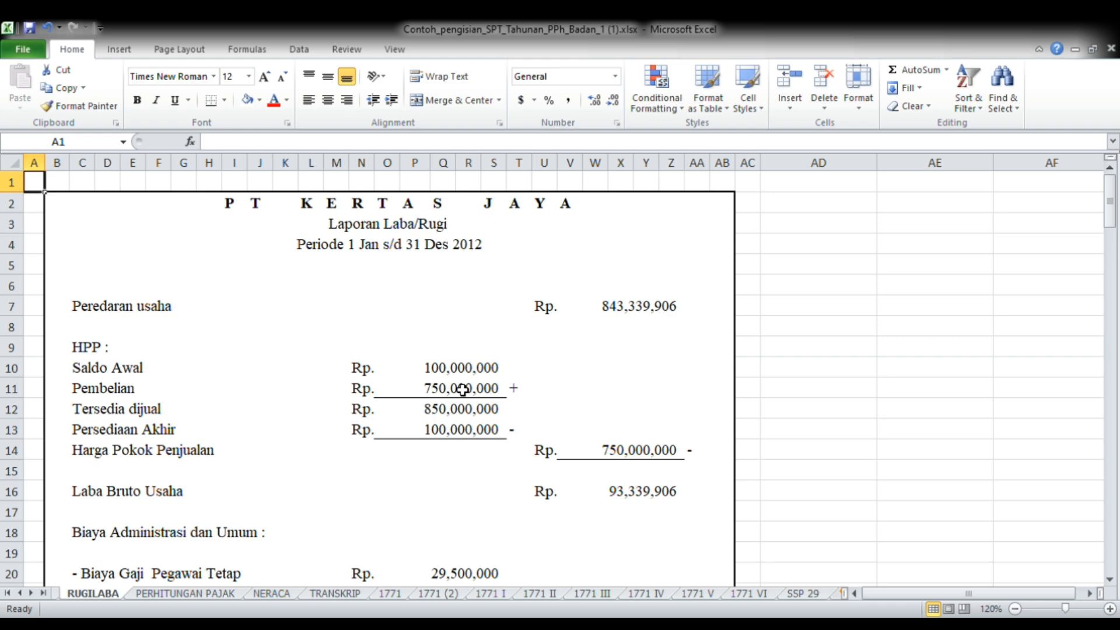
Return to 1771 II and follow the Harga Pokok Penjualan column through Persediaan Awal and Akhir to its total
click(548, 593)
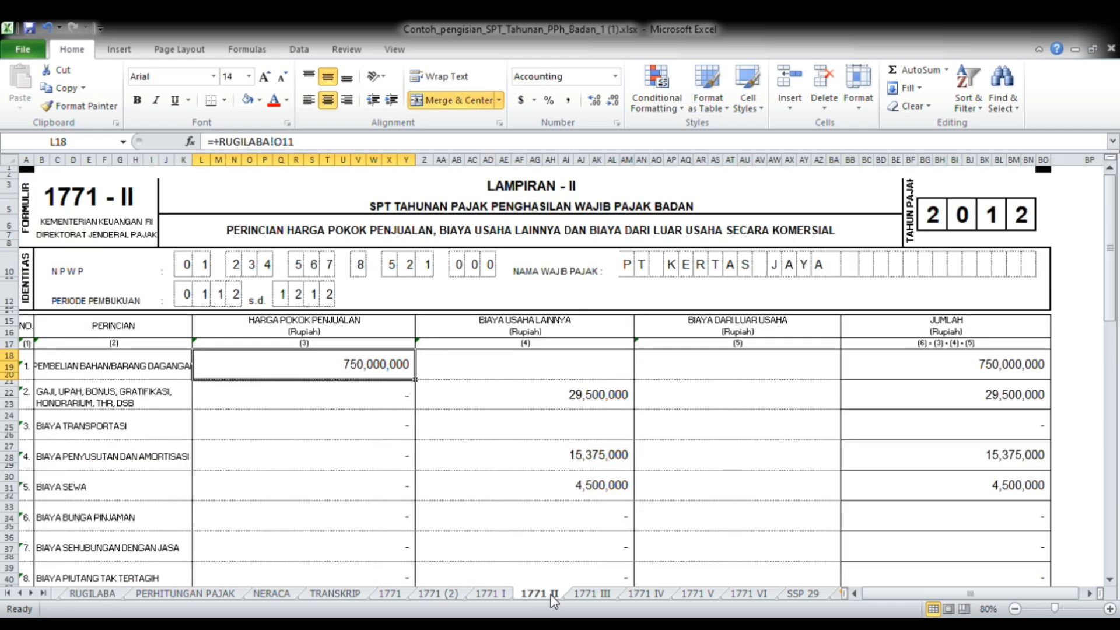
key(Down)
key(Down)
key(Down)
key(Down)
key(Down)
key(Down)
key(Down)
key(Down)
key(Down)
key(Down)
key(Down)
key(Down)
key(Down)
key(Down)
key(Down)
key(Down)
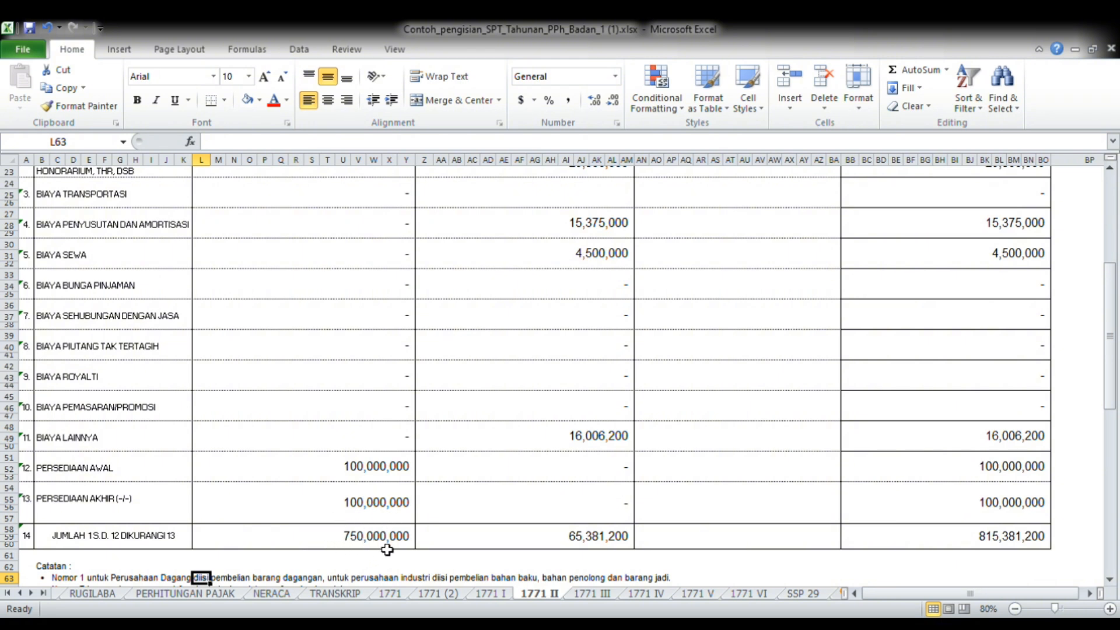
key(ctrl+Up)
key(ctrl+Up)
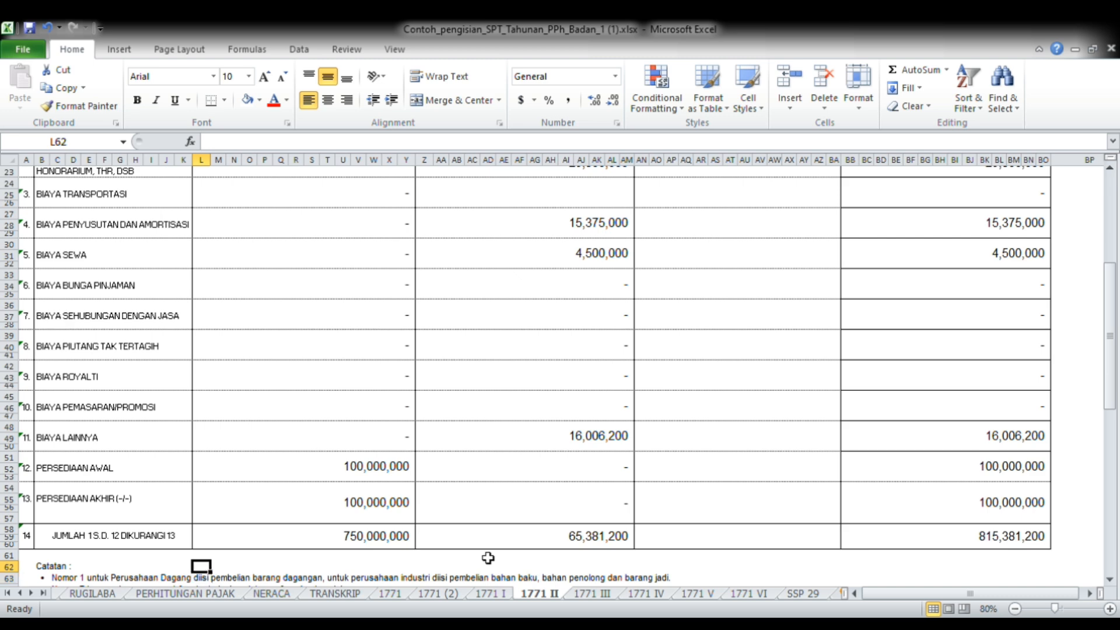
key(ctrl+Up)
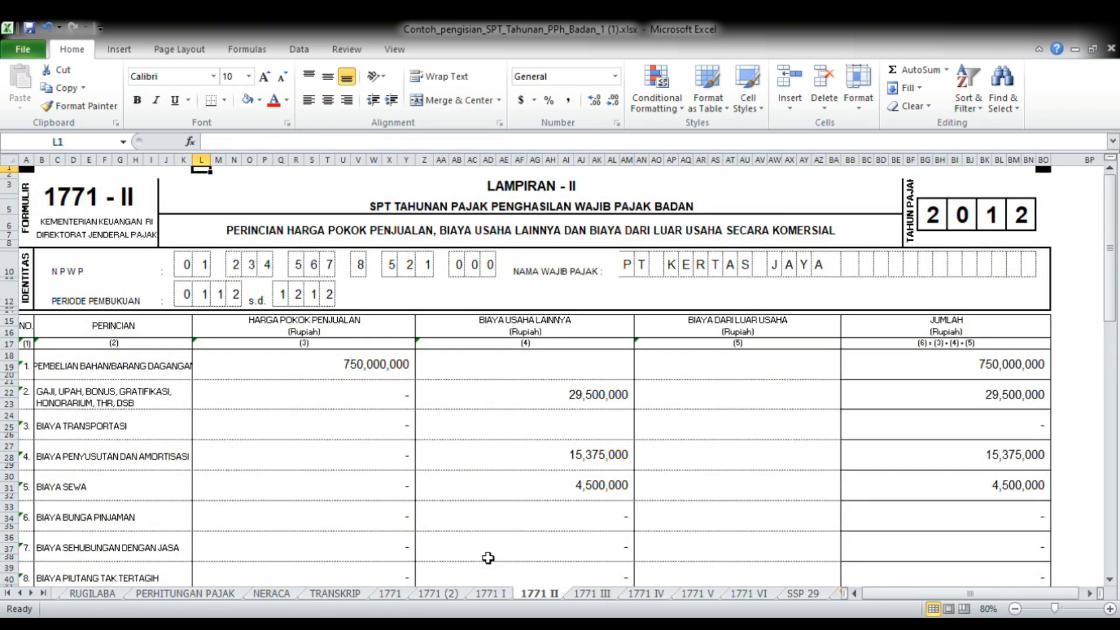
Trace the Gaji, Upah, Bonus amount under Biaya Usaha Lainnya to the Biaya Administrasi dan Umum list on RUGILABA
click(486, 406)
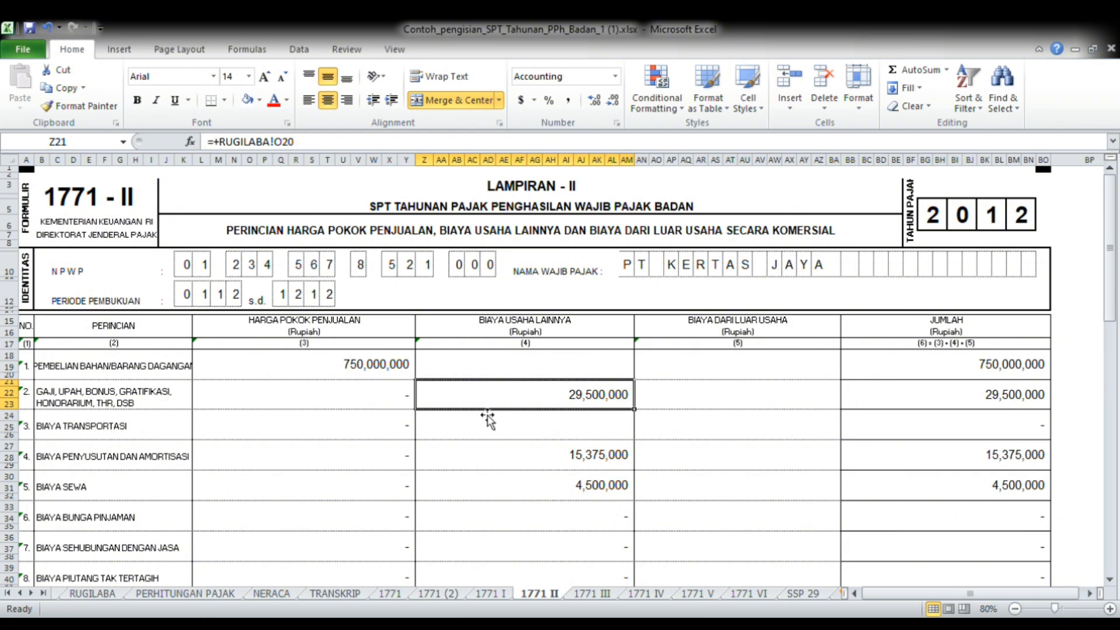
click(93, 593)
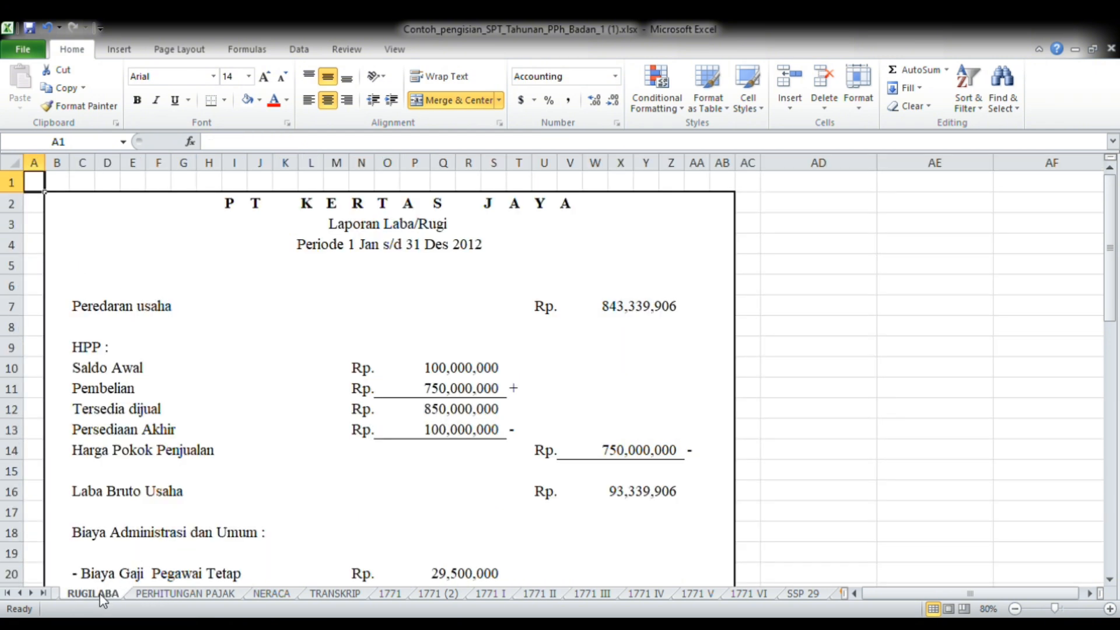
key(Down)
key(Down)
key(Down)
key(Down)
key(Down)
key(Down)
key(Down)
key(Down)
key(Down)
key(Down)
key(Down)
key(Down)
key(Down)
key(Down)
key(Down)
key(Down)
key(Down)
key(Down)
key(Down)
key(Down)
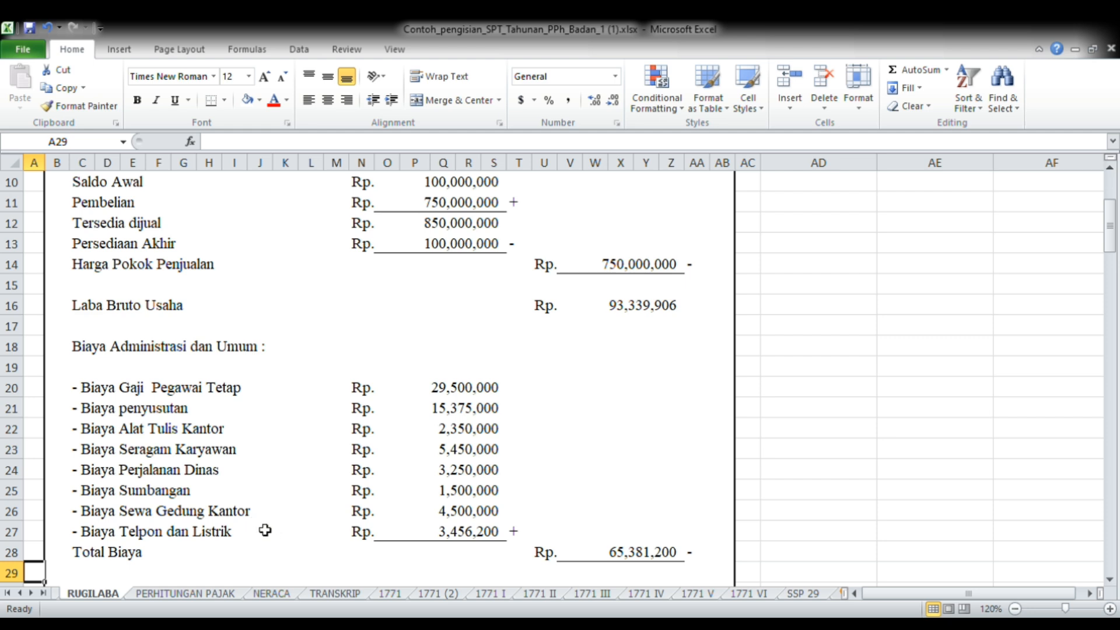
Go back to 1771 II and follow the Biaya Usaha Lainnya column down to its row 14 total formula
click(537, 596)
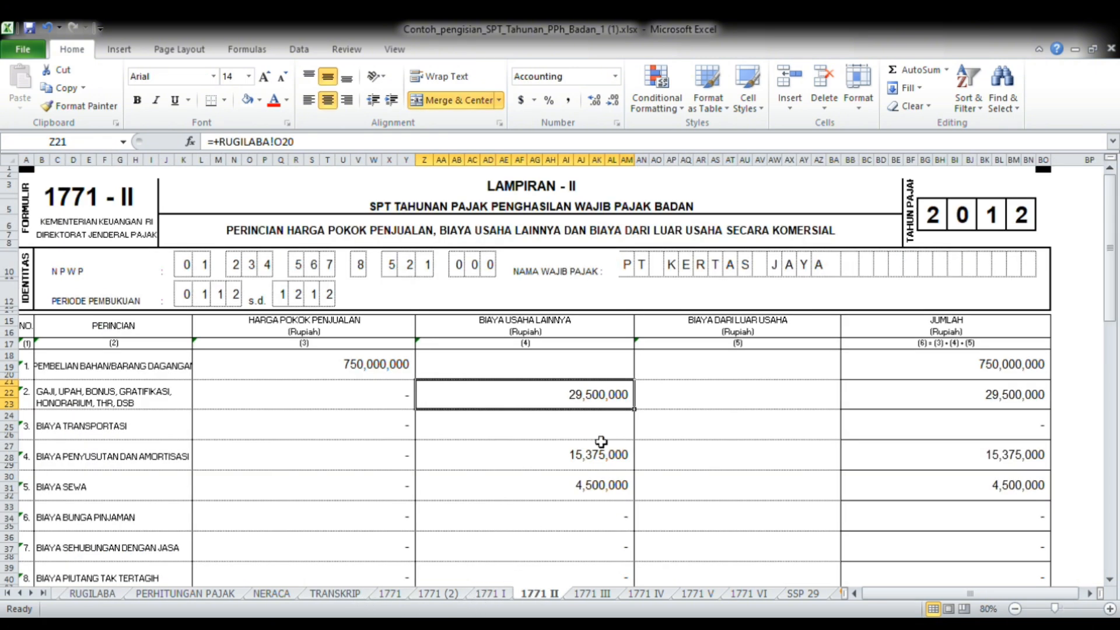
key(Down)
key(Down)
key(Down)
key(Down)
key(Down)
key(Down)
key(Down)
key(Down)
key(Down)
key(Down)
key(Down)
key(Down)
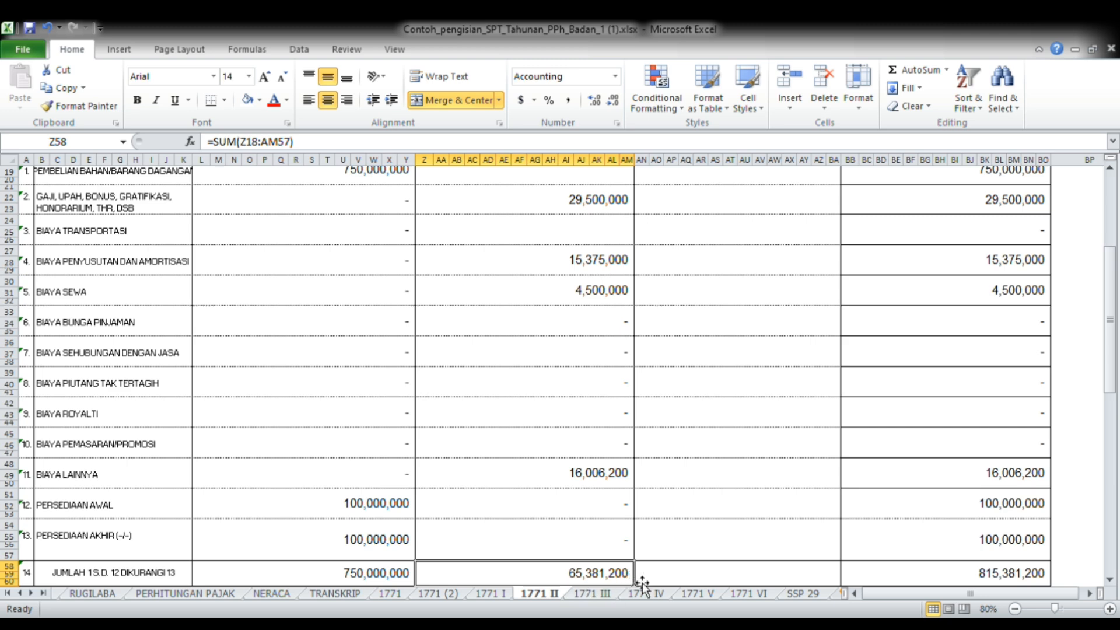
Review the Jumlah column on 1771 II from the Pembelian row down to row 14 and the Catatan notes
key(Up)
key(Up)
key(Up)
key(Up)
key(Up)
key(Up)
key(Up)
key(Up)
key(Up)
key(Up)
key(Up)
key(Up)
key(Up)
key(Up)
key(Up)
key(Up)
key(Up)
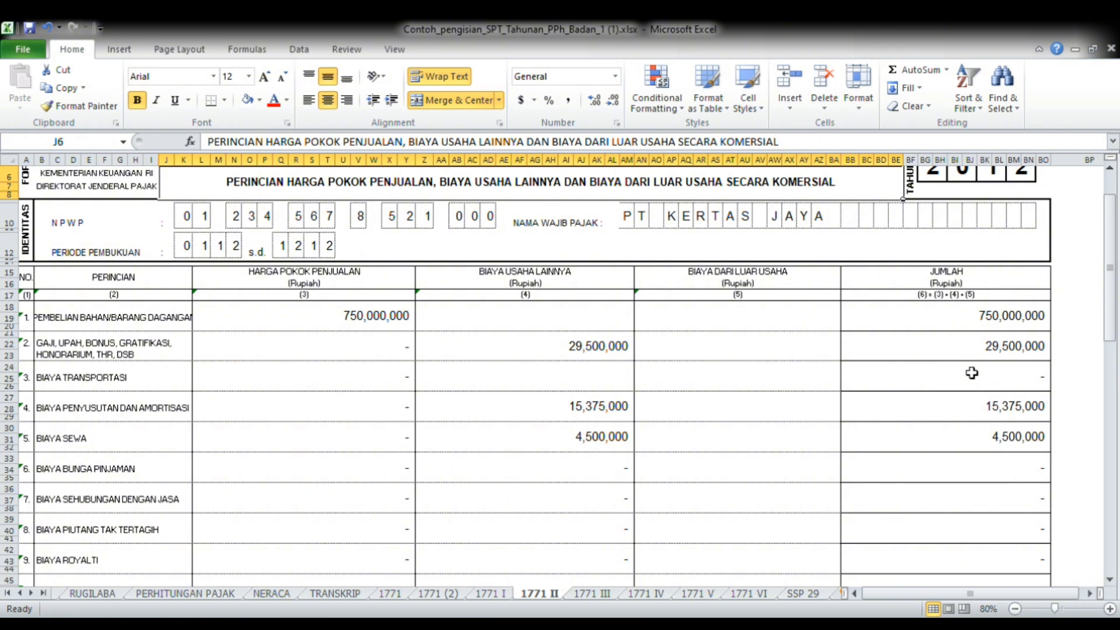
key(Down)
key(Down)
key(Down)
key(Down)
key(Down)
key(Down)
key(Down)
key(Down)
key(Down)
key(Down)
key(Down)
key(Down)
key(Down)
key(Down)
key(Down)
key(Down)
key(Down)
key(Down)
key(Down)
key(Down)
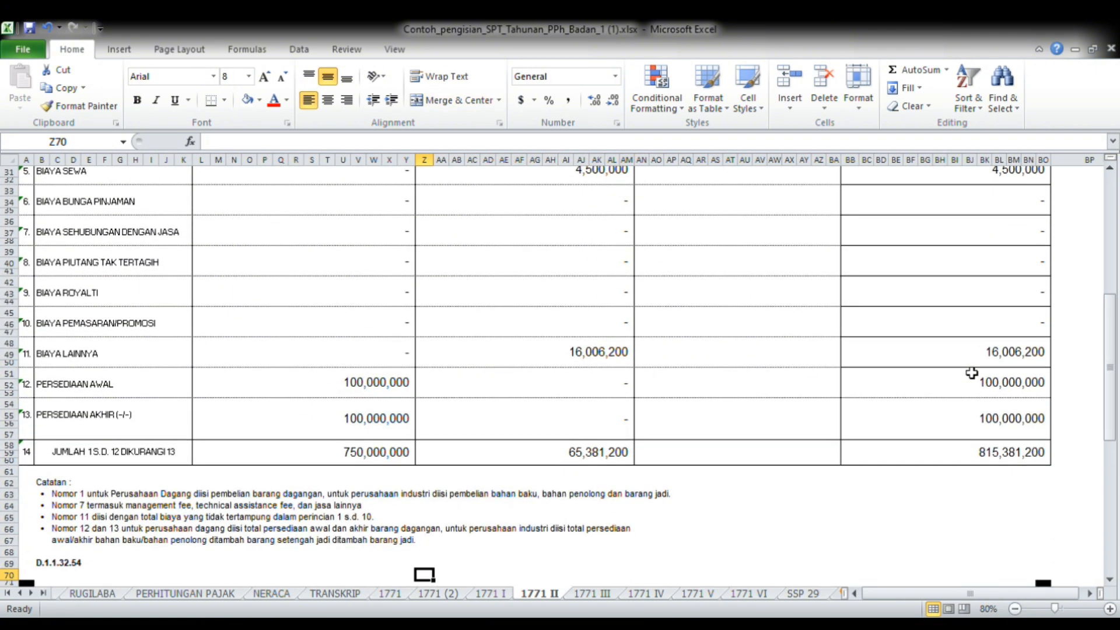
Go over the 1771 II rows once more and inspect the formula of the row 14 total in the Jumlah column
key(Up)
key(Up)
key(Up)
key(Up)
key(Up)
key(Up)
key(Up)
key(Up)
key(Up)
key(Up)
key(Up)
key(Up)
key(Up)
key(Up)
key(Up)
key(Up)
key(Up)
key(Up)
key(Up)
key(Up)
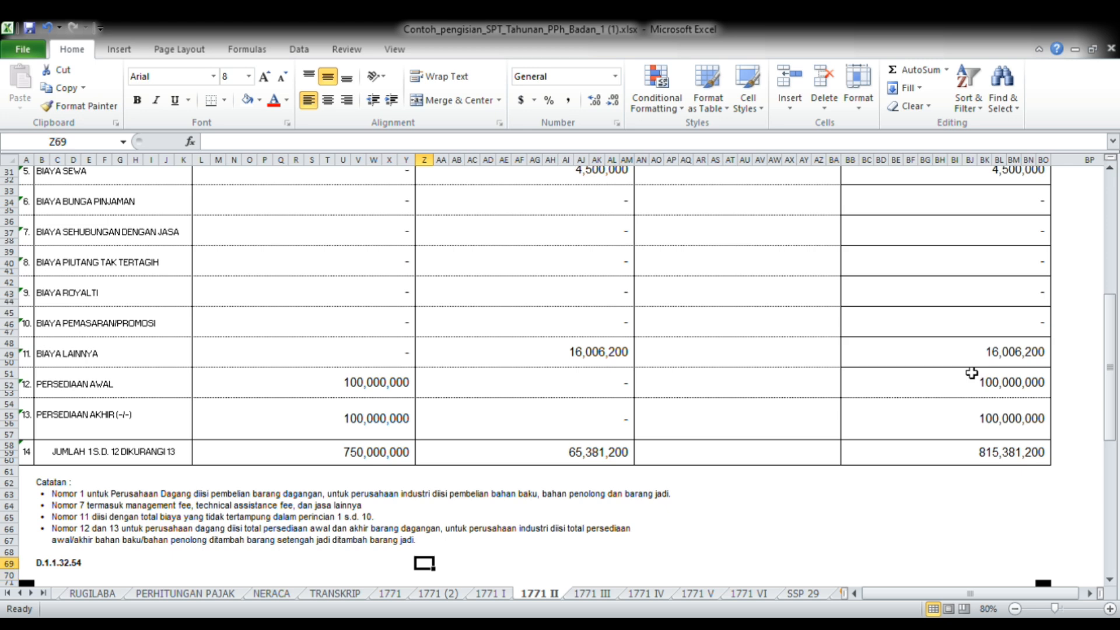
key(Up)
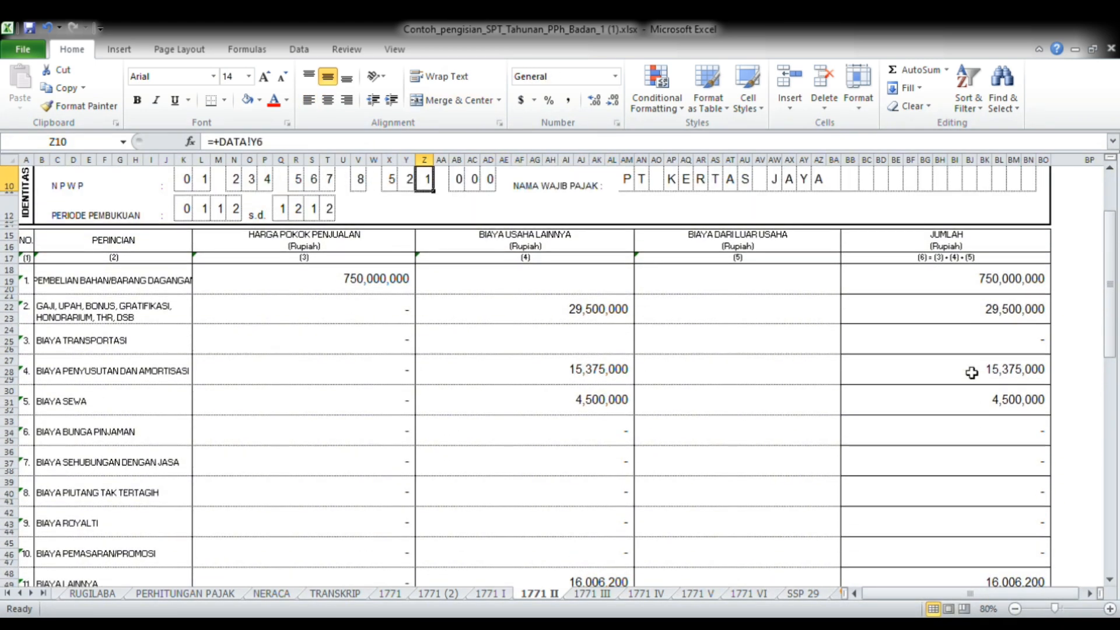
key(Down)
key(Down)
key(Down)
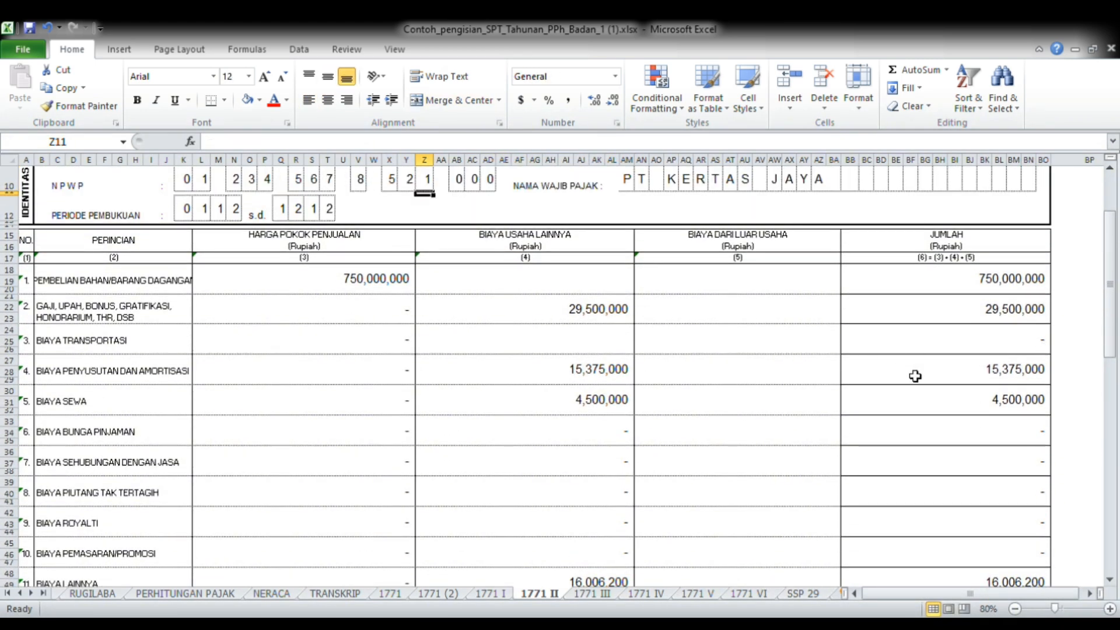
key(Down)
key(Down)
key(Down)
key(Down)
key(Down)
key(Down)
key(Down)
key(Down)
key(Down)
key(Down)
key(Down)
key(Down)
key(Down)
key(Down)
key(Down)
key(Down)
key(Down)
key(Down)
key(Down)
key(Down)
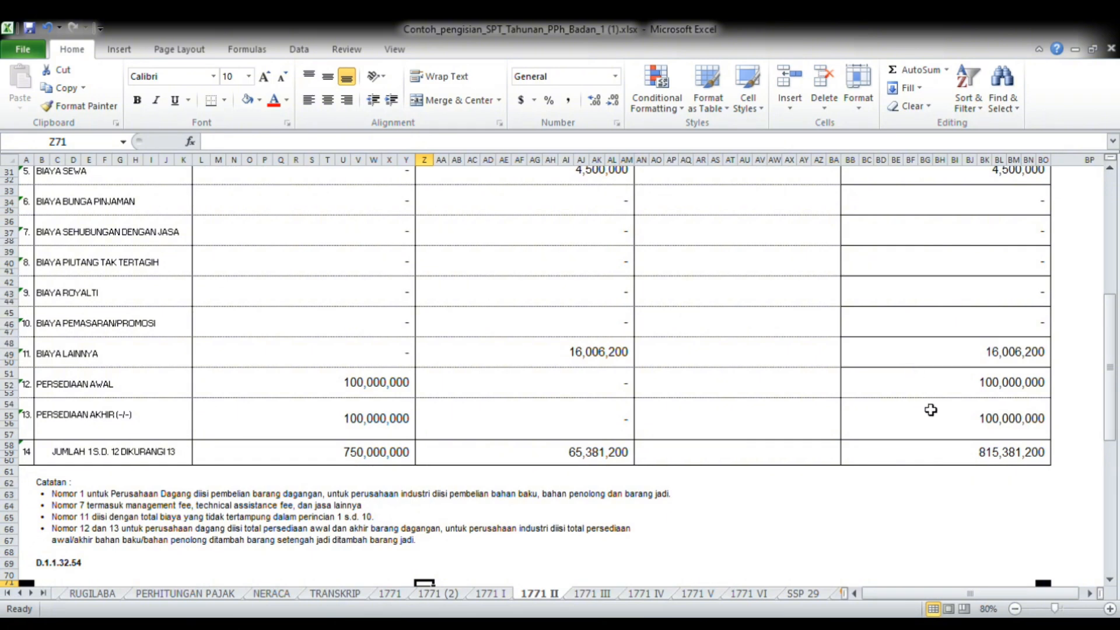
click(938, 461)
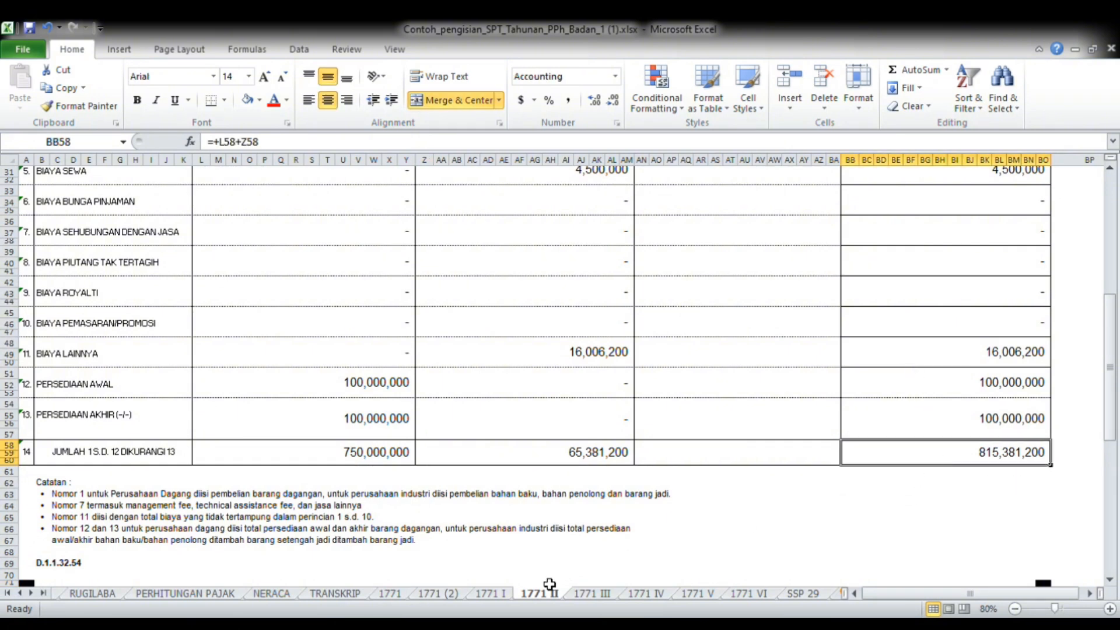
Open the 1771 I sheet and examine the Penghasilan Neto Komersial lines from 1a down to line 3
click(505, 593)
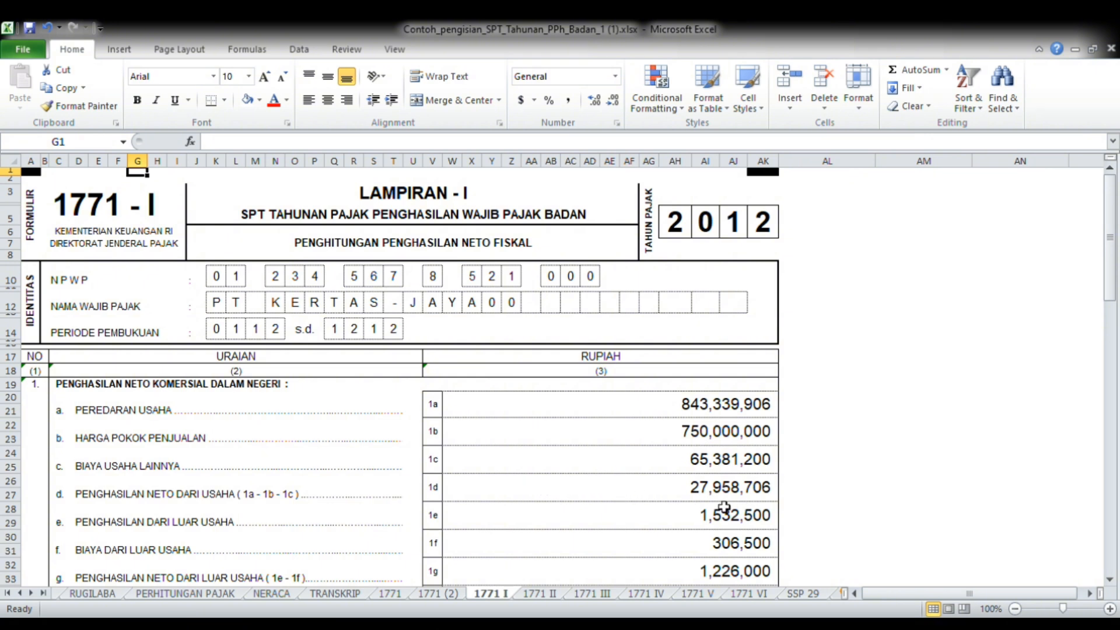
click(820, 514)
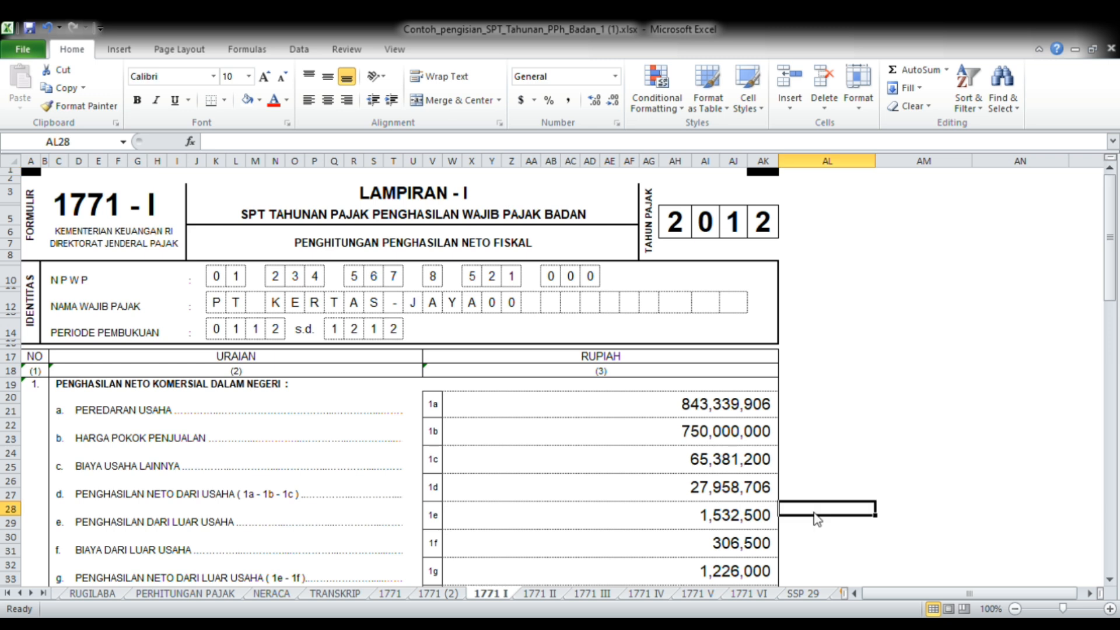
click(803, 554)
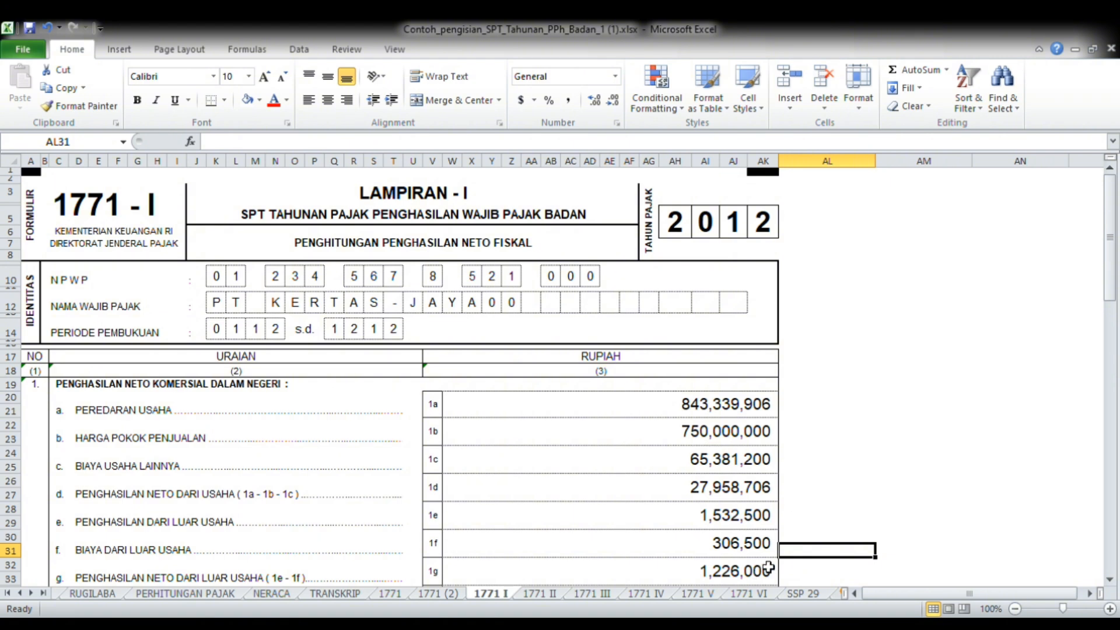
key(Down)
key(Down)
key(Down)
key(Down)
key(Down)
key(Down)
key(Down)
key(Down)
key(Down)
key(Down)
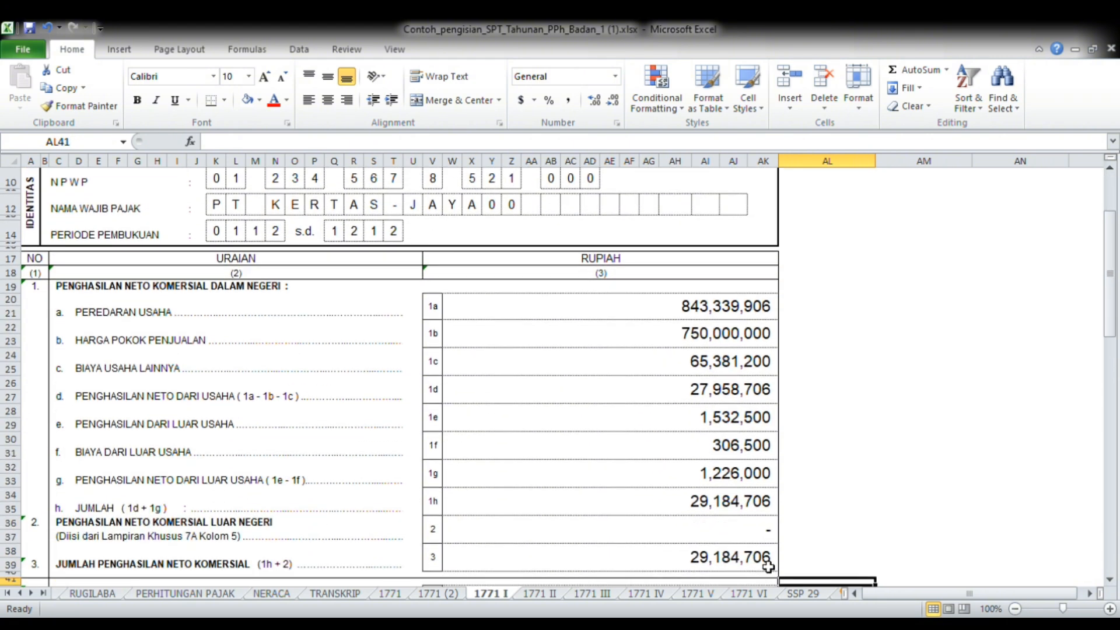
key(Down)
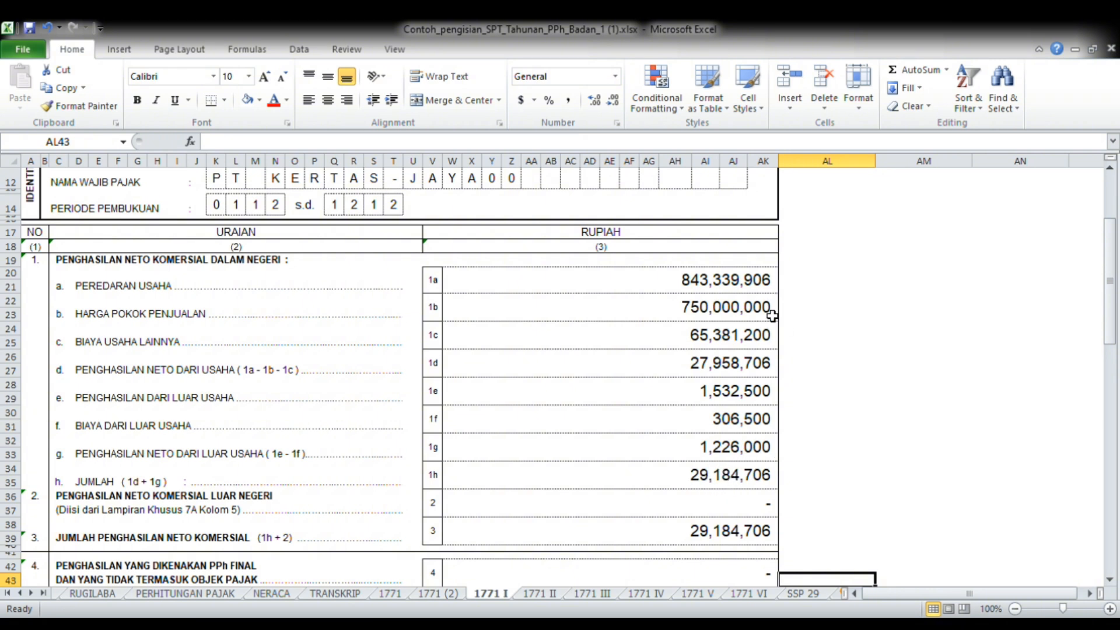
Inspect how Penghasilan Neto dari Usaha (1d), Biaya dari Luar Usaha (1f) and Penghasilan Neto dari Luar Usaha (1g) are calculated
click(748, 372)
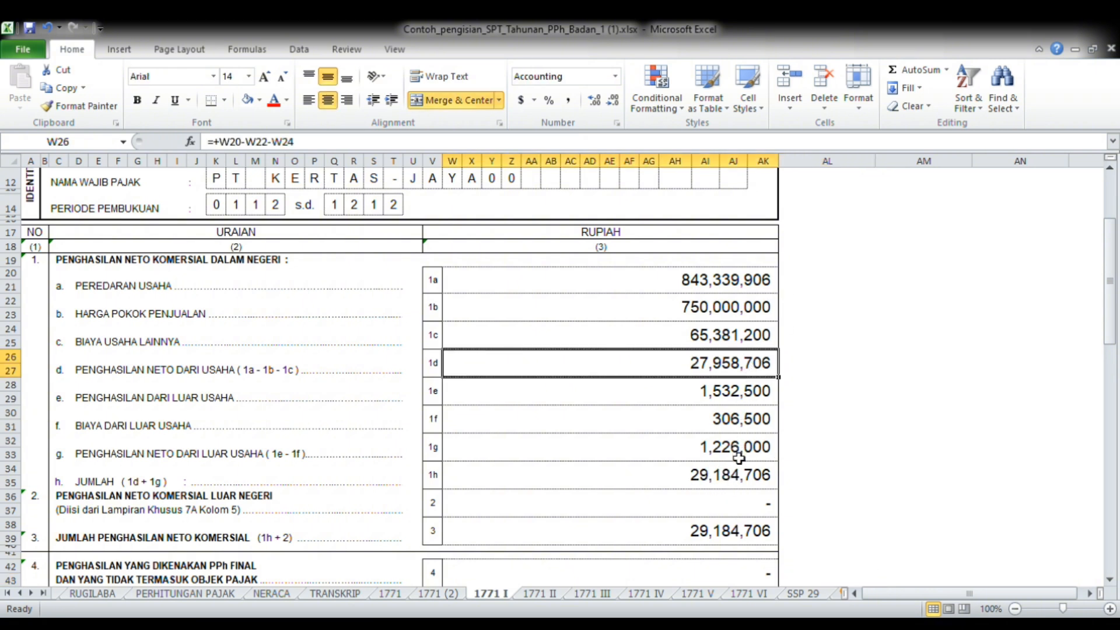
click(753, 424)
click(746, 445)
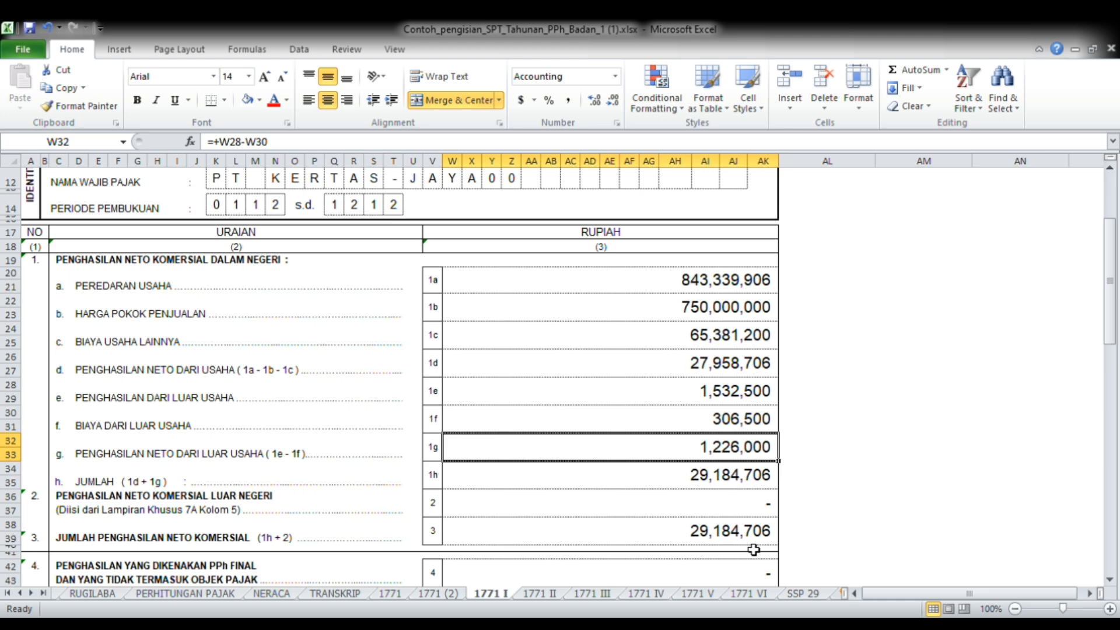
Review the PPh Final line 4 and the Penyesuaian Fiskal Positif lines from 5a down to Jumlah 5m
key(Down)
key(Down)
key(Down)
key(Down)
key(Down)
key(Down)
key(Down)
key(Down)
key(Down)
key(Down)
key(Down)
key(Down)
key(Down)
key(Down)
key(Down)
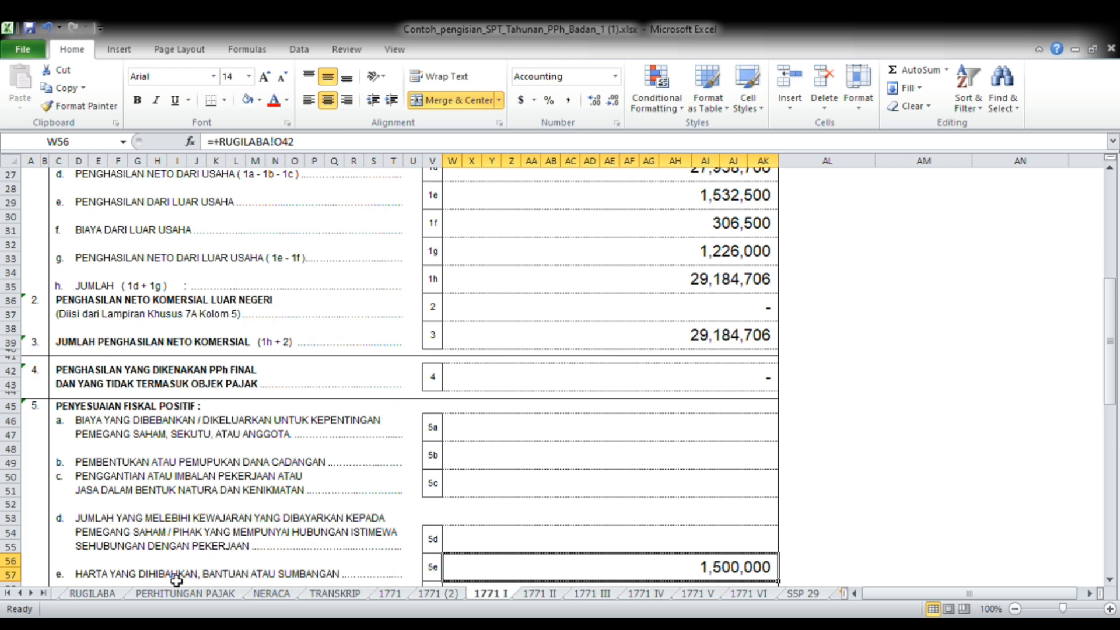
key(Down)
key(Down)
key(Down)
key(Down)
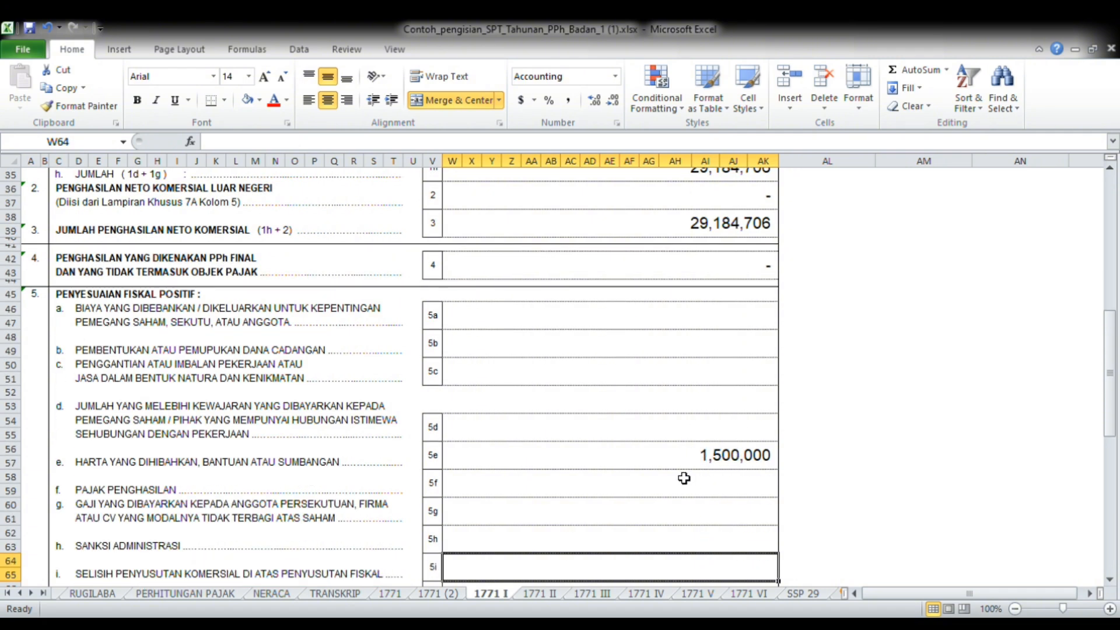
key(Down)
key(Down)
key(Down)
key(Down)
key(Down)
key(Down)
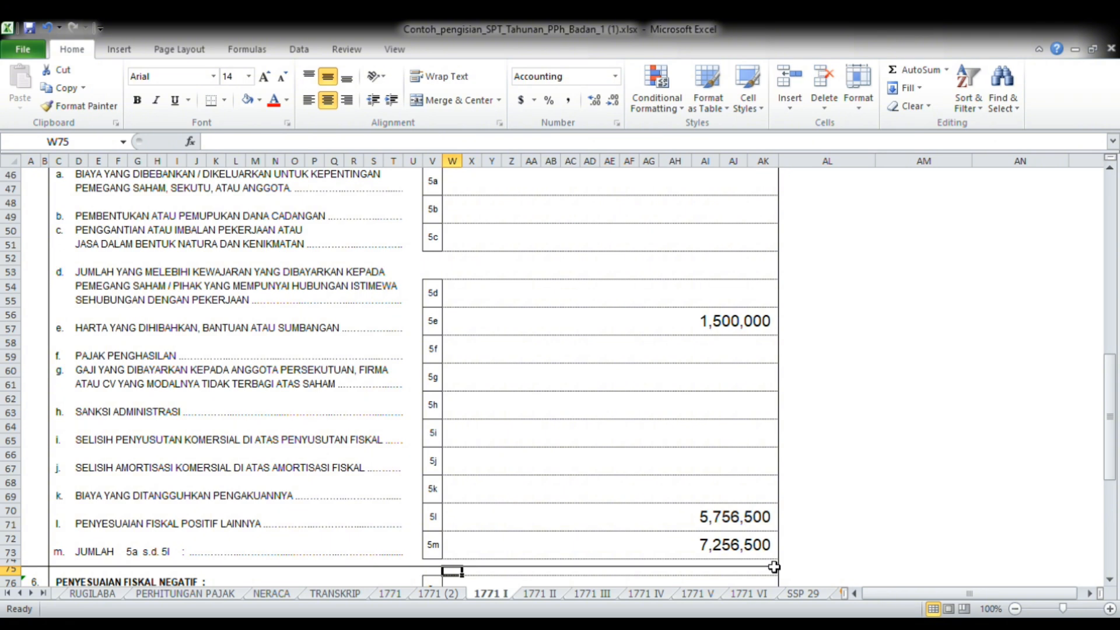
Review the Penyesuaian Fiskal Negatif lines 6a to 6e and line 7b, down to Penghasilan Neto Fiskal in line 8
key(Down)
key(Down)
key(Down)
key(Down)
key(Down)
key(Down)
key(Down)
key(Down)
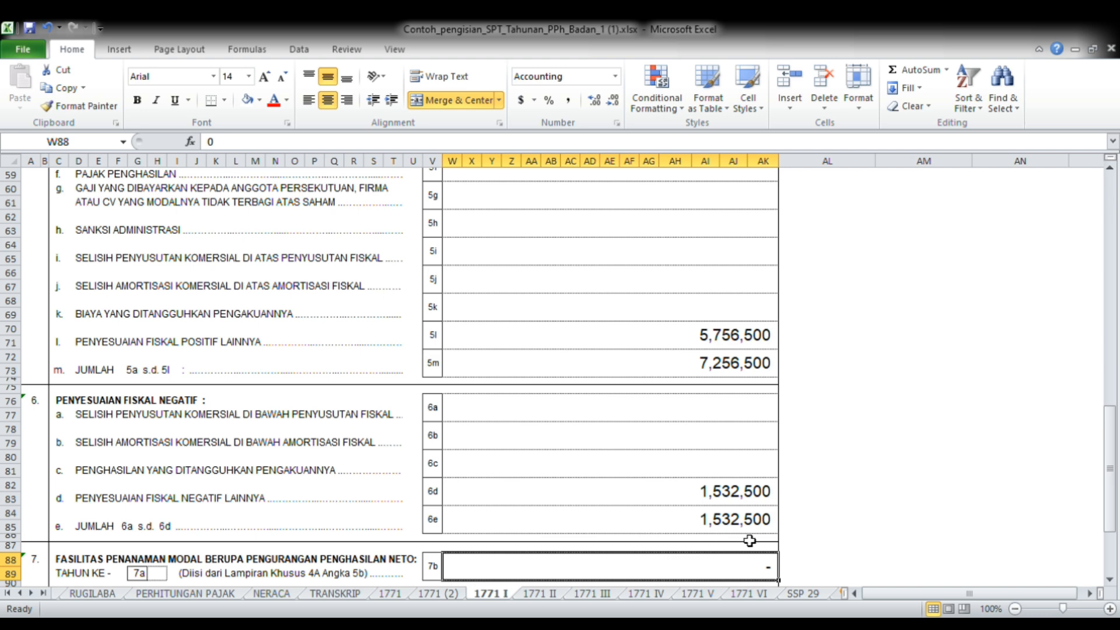
key(Down)
key(Down)
key(Down)
key(Down)
key(Down)
key(Down)
key(Down)
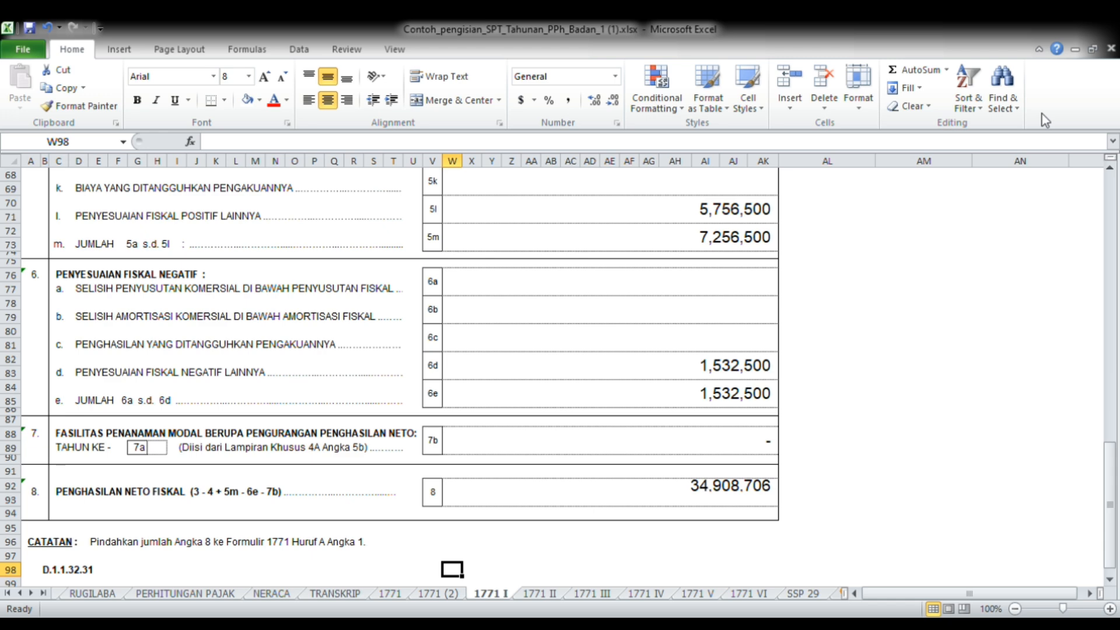
Open the 1771 main form sheet and review the Identitas and Pembukuan/Laporan Keuangan sections
click(389, 593)
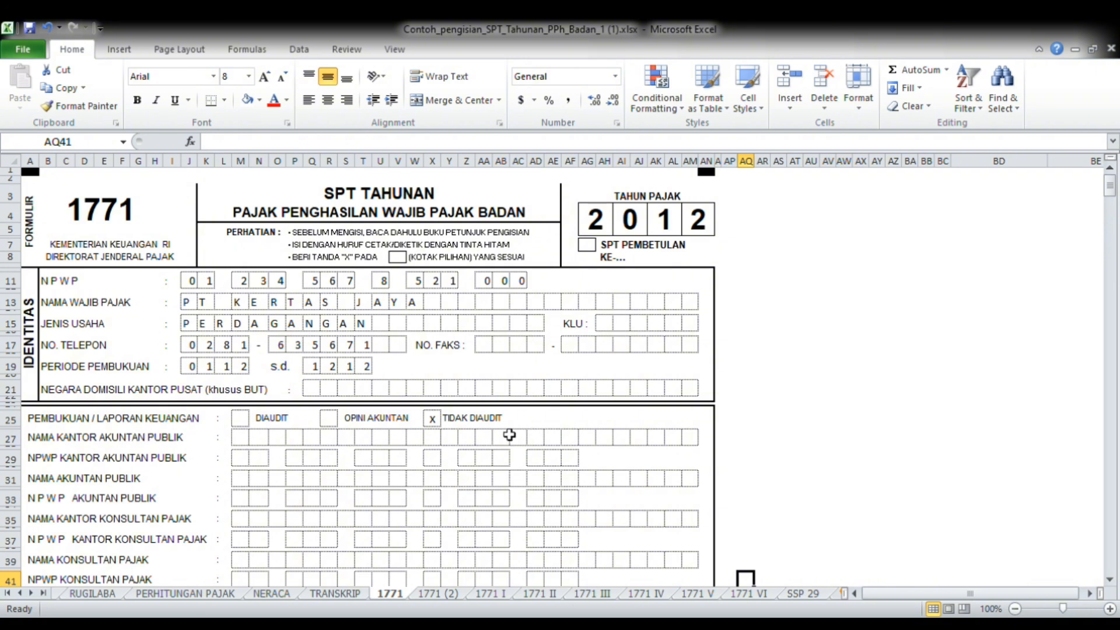
key(Down)
key(Down)
key(Down)
key(Down)
key(Down)
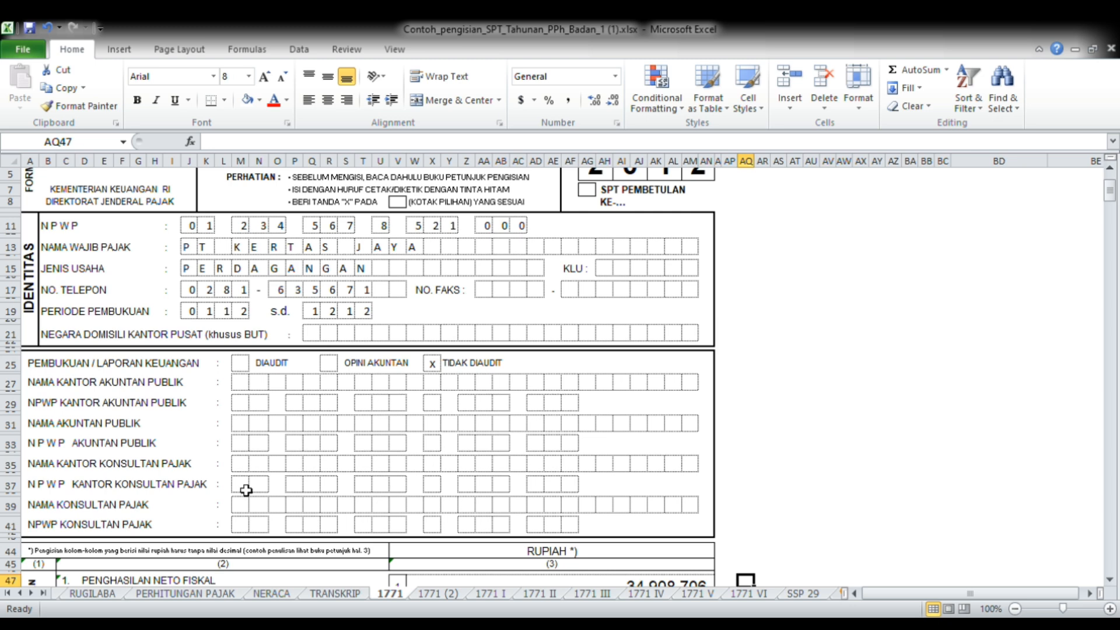
Review Penghasilan Kena Pajak and PPh Terutang, checking Penghasilan Neto Fiskal in line 1 against line 8 of the 1771 I sheet
key(Down)
key(Down)
key(Down)
key(Down)
key(Down)
key(Down)
key(Down)
key(Down)
key(Down)
key(Down)
key(Down)
key(Down)
key(Down)
key(Down)
key(Down)
key(Down)
key(Down)
key(Down)
key(Down)
key(Down)
key(Down)
key(Down)
key(Down)
key(Down)
key(Down)
key(Down)
key(Down)
key(Down)
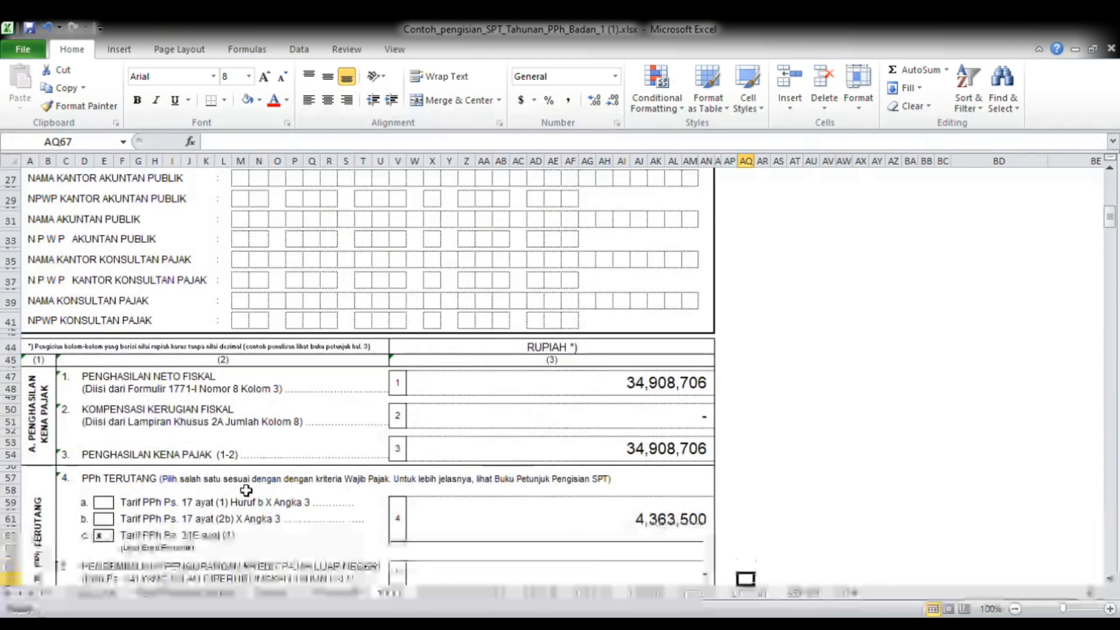
key(Down)
key(Down)
key(Down)
key(Down)
key(Down)
key(Down)
key(Down)
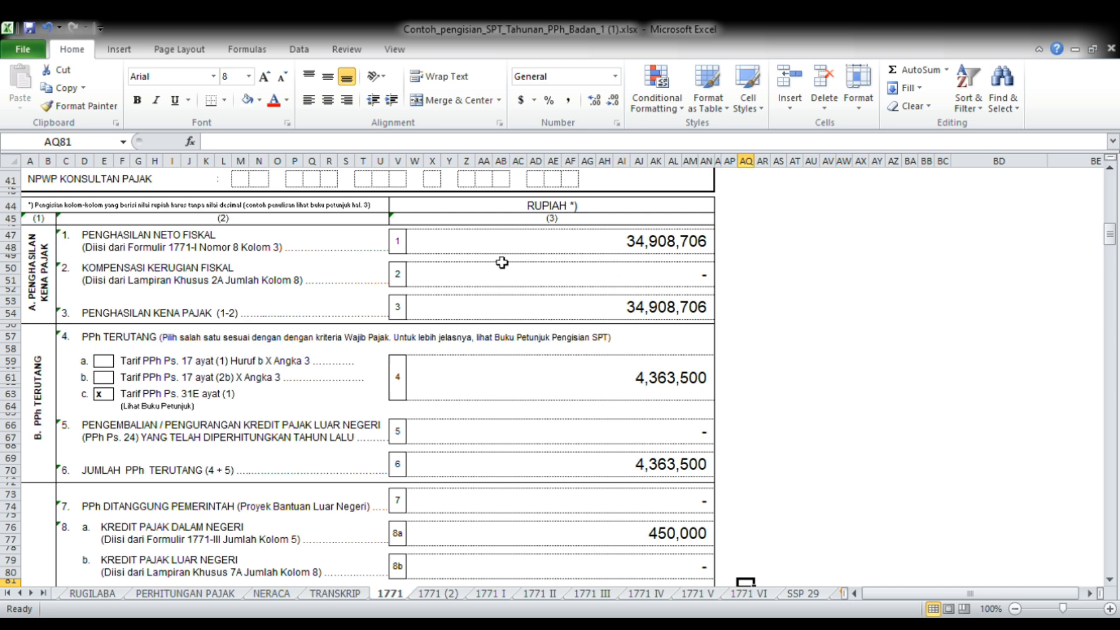
click(491, 594)
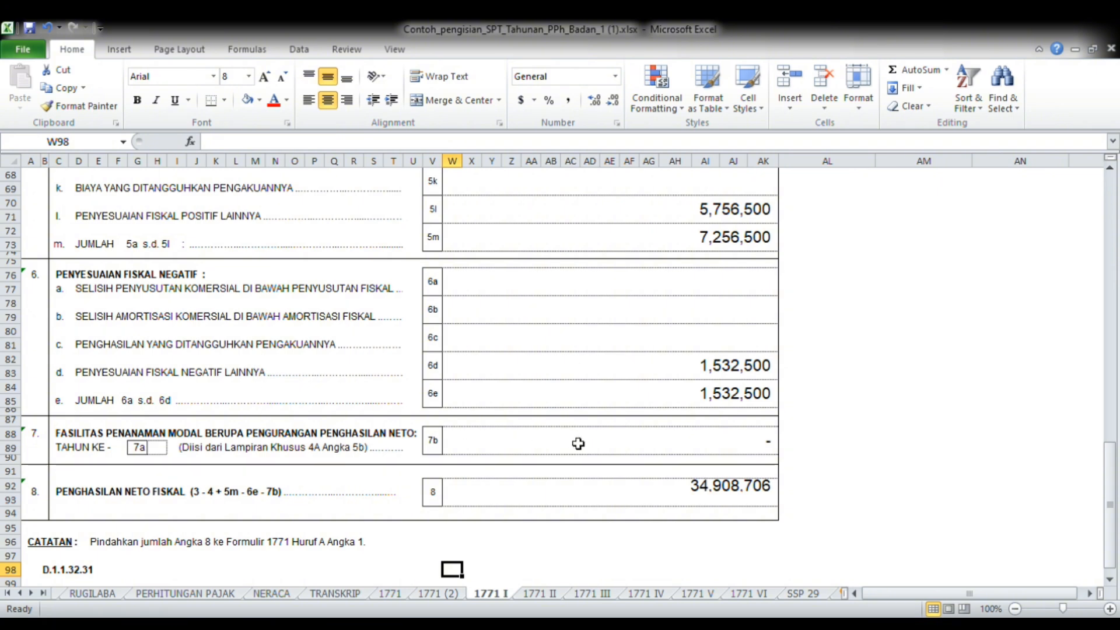
click(392, 594)
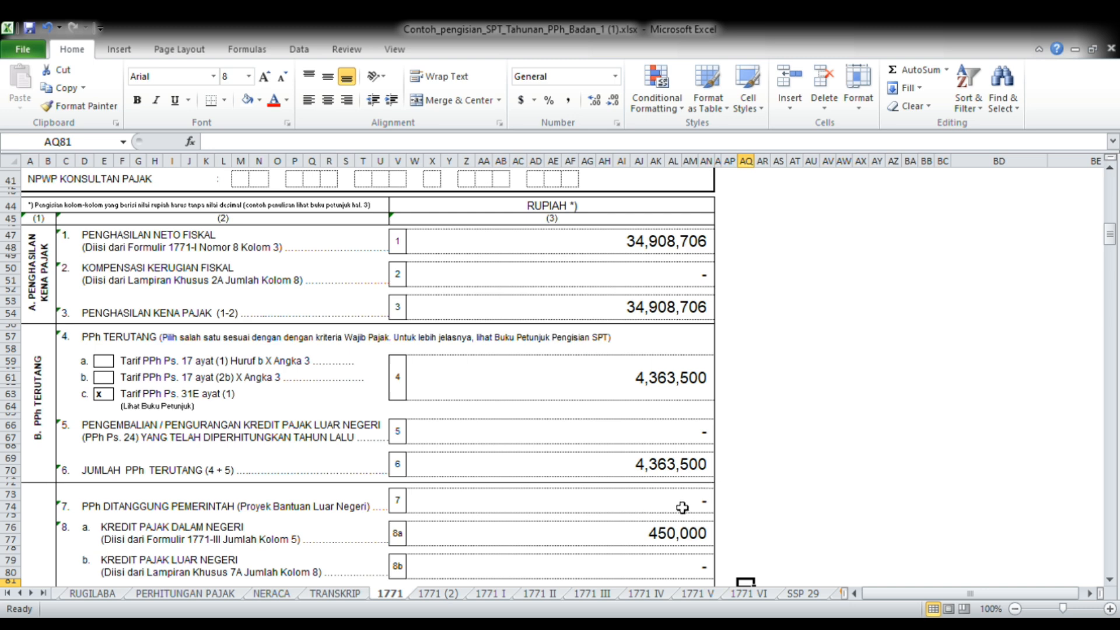
Review the Kredit Pajak section of the 1771 sheet from line 7 down to line 10b
key(Down)
key(Down)
key(Down)
key(Down)
key(Down)
key(Down)
key(Down)
key(Down)
key(Down)
key(Down)
key(Down)
key(Down)
key(Down)
key(Down)
key(Down)
key(Down)
key(Down)
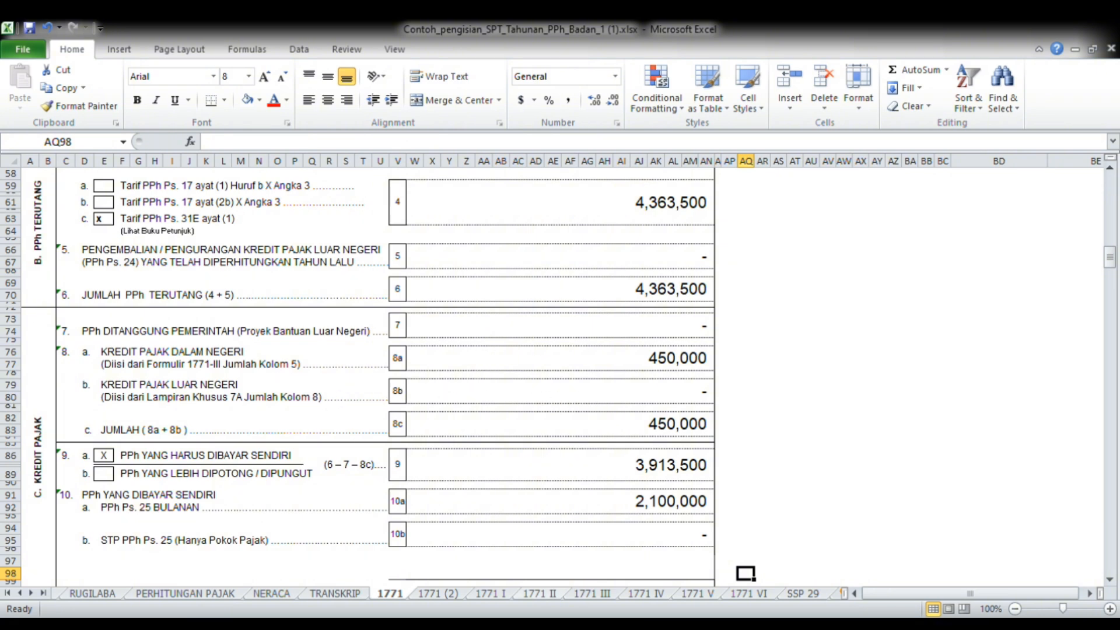
Check Kredit Pajak Dalam Negeri in line 8a against the withholding entry and Jumlah row on 1771 III, returning to the 1771 sheet
click(580, 595)
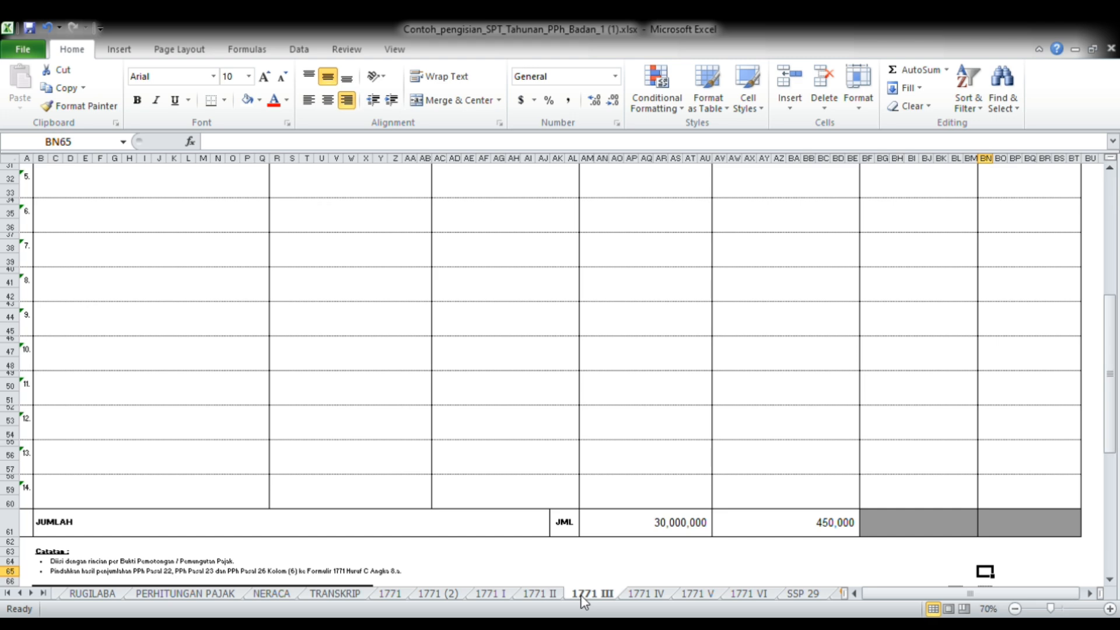
key(Up)
key(Up)
key(Up)
key(Up)
key(Up)
key(Up)
key(Up)
key(Up)
key(Up)
key(Up)
key(Up)
key(Up)
key(Up)
key(Up)
key(Up)
key(Up)
key(Up)
key(Up)
key(Up)
key(Up)
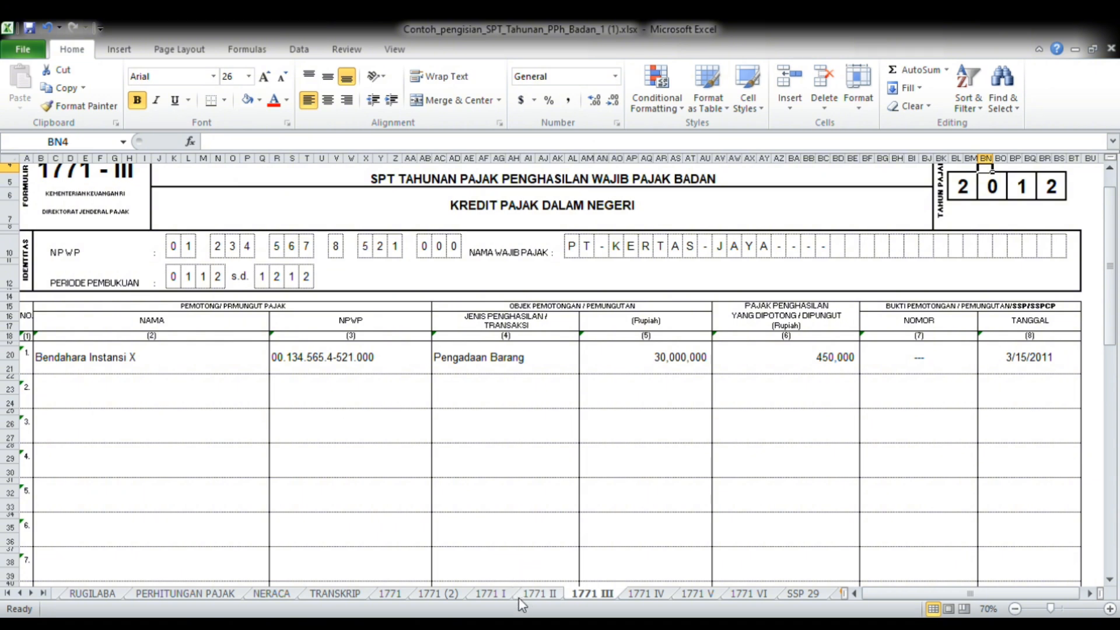
click(398, 595)
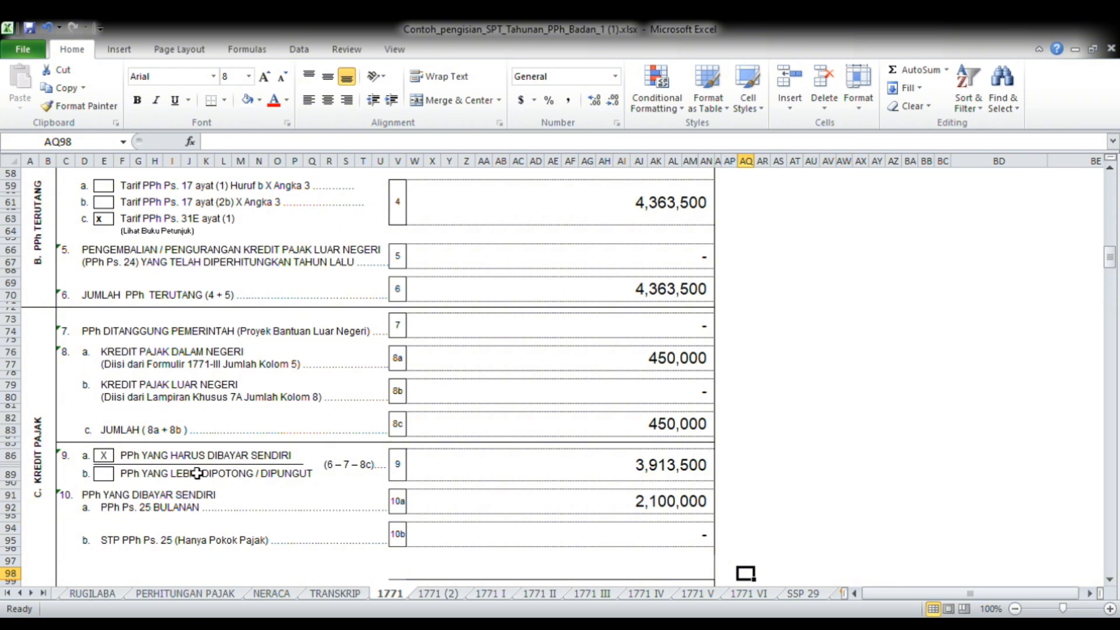
Inspect the formulas behind PPh yang Harus Dibayar Sendiri (line 9) and Jumlah PPh Terutang (line 6)
click(651, 485)
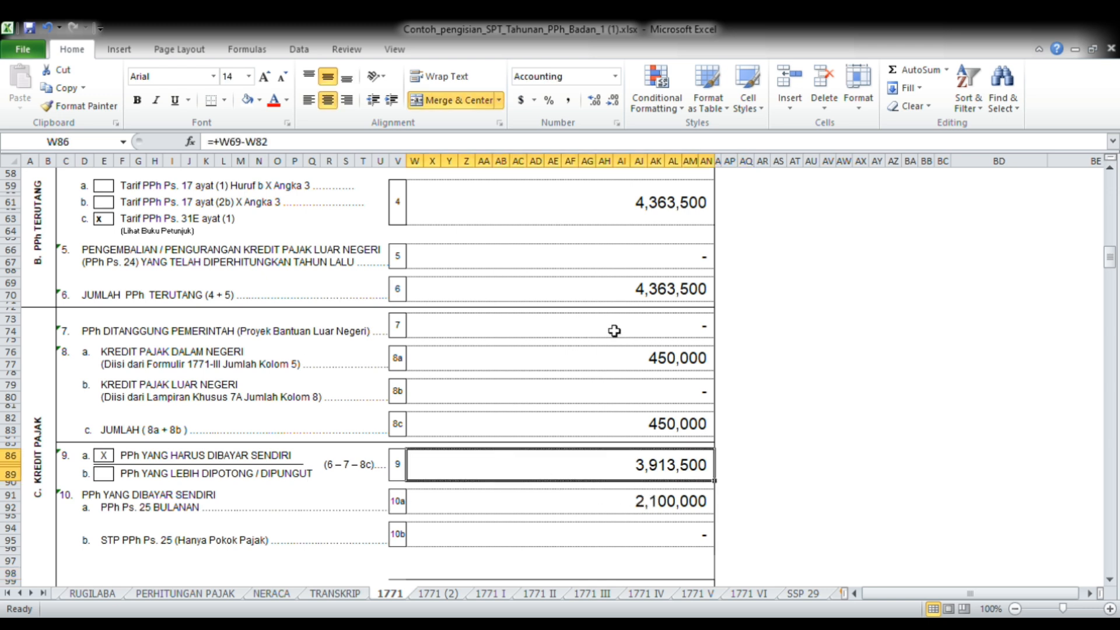
click(657, 299)
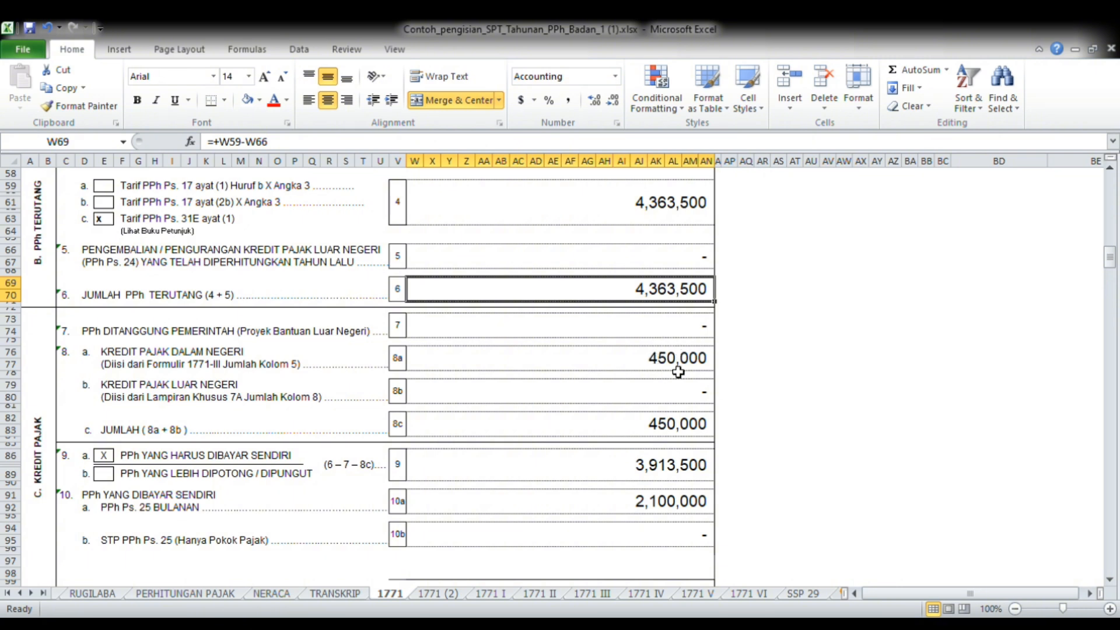
click(645, 473)
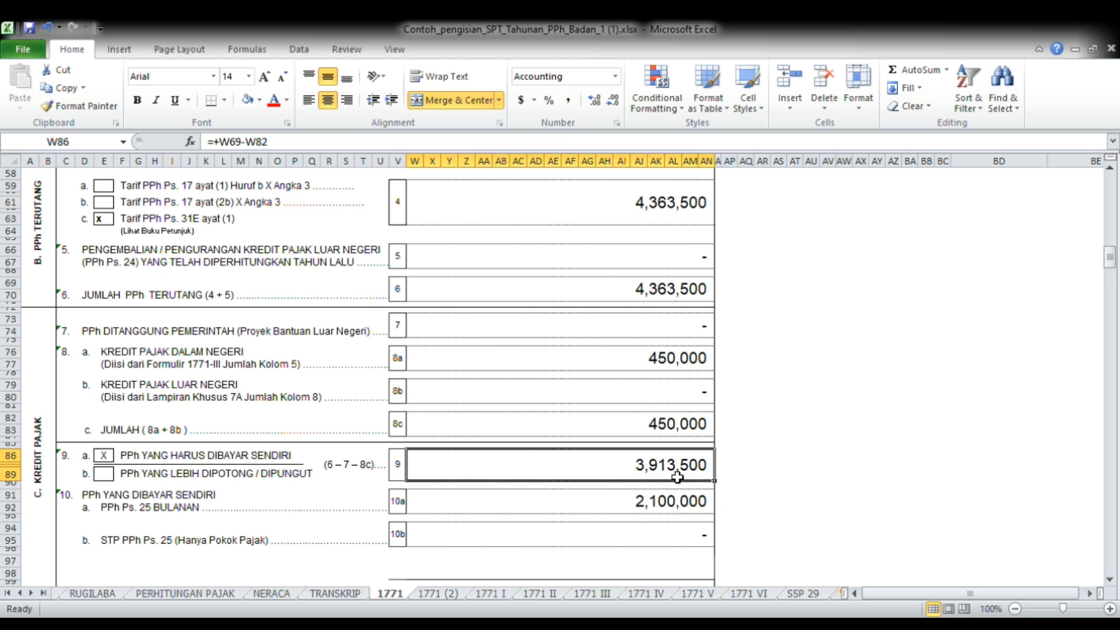
click(731, 528)
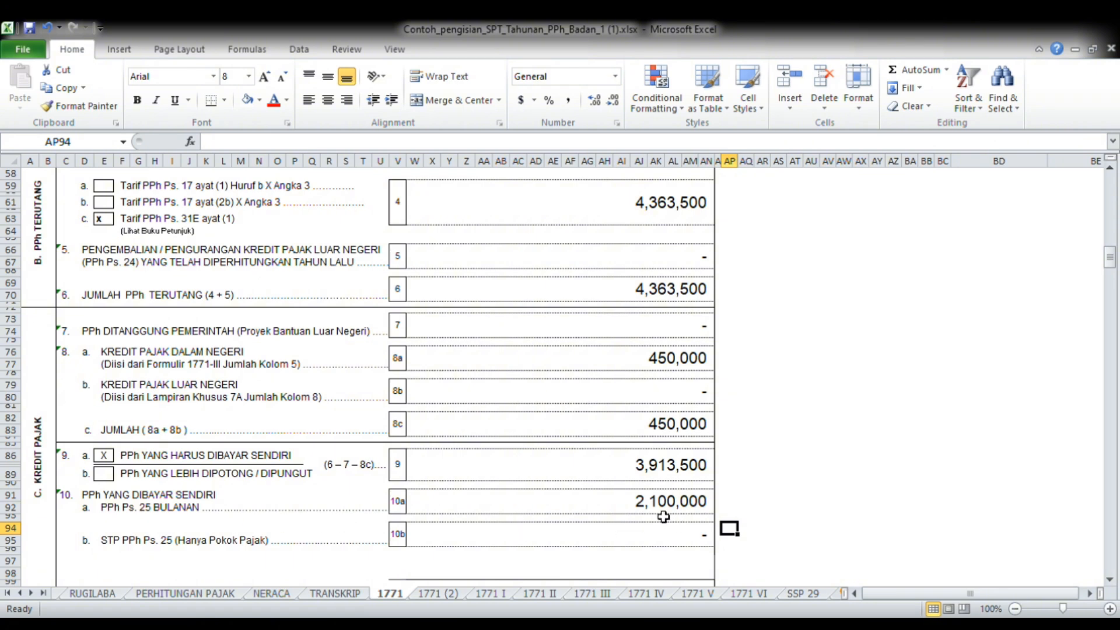
Review Jumlah in line 10c, PPh Kurang Dibayar in line 11 and the payment date in line 12
key(Down)
key(Down)
key(Down)
key(Down)
key(Down)
key(Down)
key(Down)
key(Down)
key(Down)
key(Down)
key(Down)
key(Down)
key(Down)
key(Down)
key(Down)
key(Down)
key(Down)
key(Down)
key(Down)
key(Down)
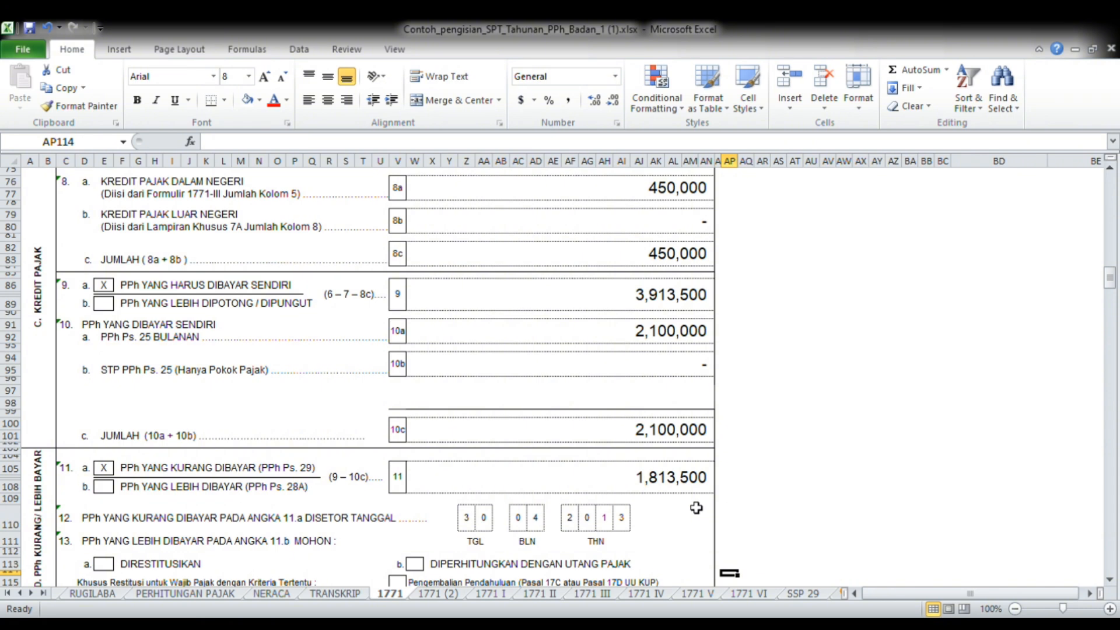
Open the 1771 (2) sheet and review the Angsuran PPh Pasal 25 lines 14a to 14g and PPh Final in line 15a
click(444, 595)
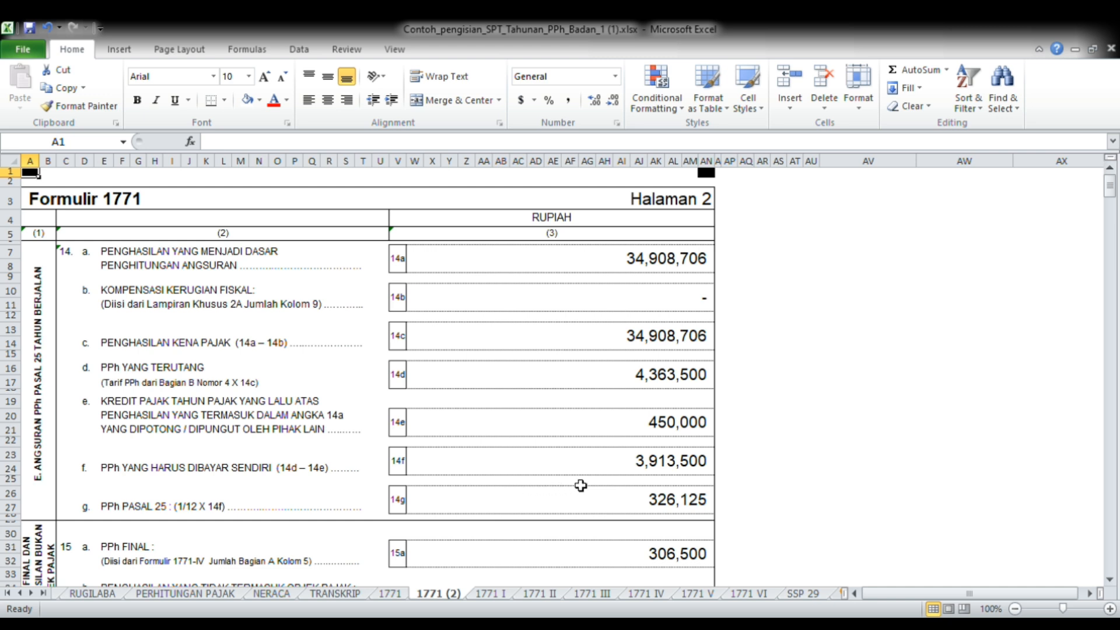
click(747, 562)
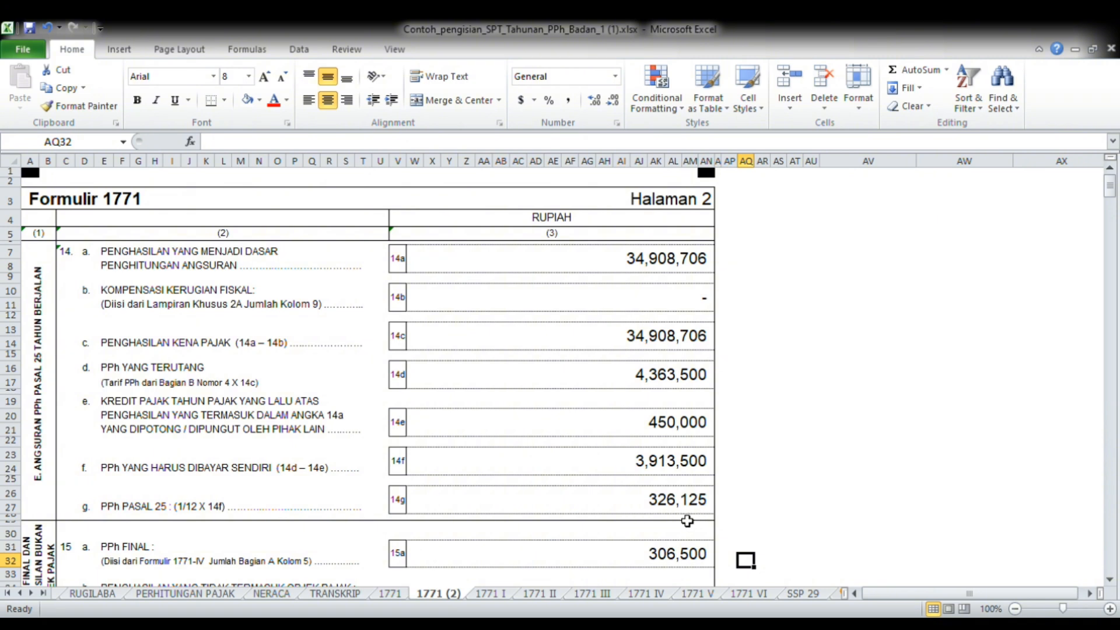
key(Down)
key(Down)
key(Down)
key(Down)
key(Down)
key(Down)
key(Down)
key(Down)
key(Down)
key(Down)
key(Down)
key(Down)
key(Down)
key(Down)
key(Down)
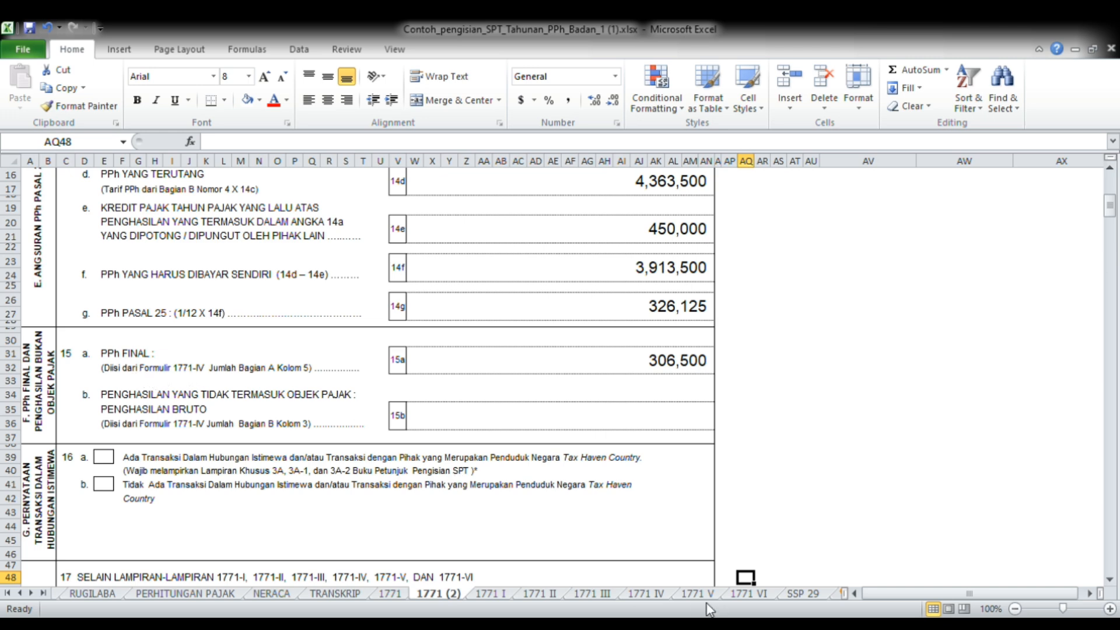
Check PPh Final in line 15a against Jumlah Bagian A on the 1771 IV sheet, then return to 1771 (2)
click(649, 593)
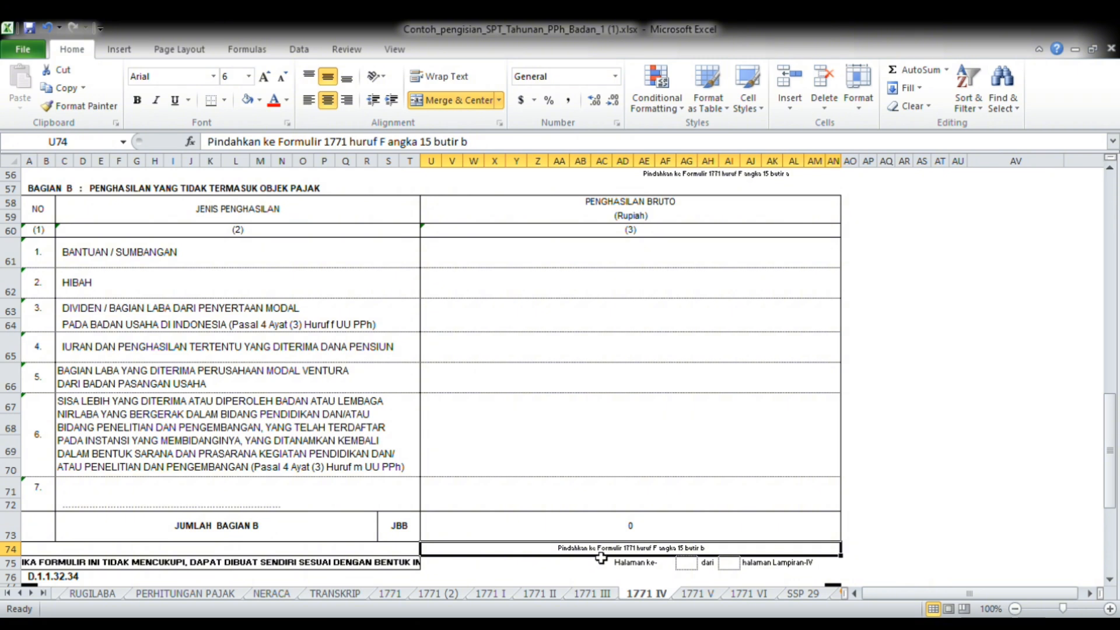
key(Up)
key(Up)
key(Up)
key(Up)
key(Up)
key(Up)
key(Up)
key(Up)
key(Up)
key(Up)
key(Up)
key(Up)
key(Up)
key(Up)
key(Up)
key(Up)
key(Up)
key(Up)
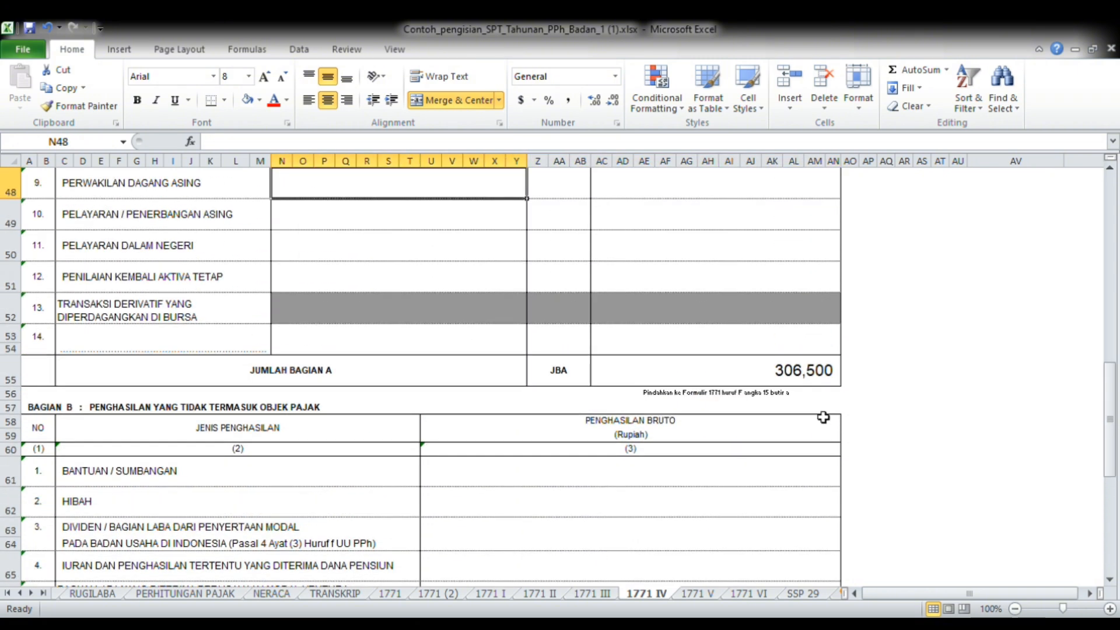
click(818, 379)
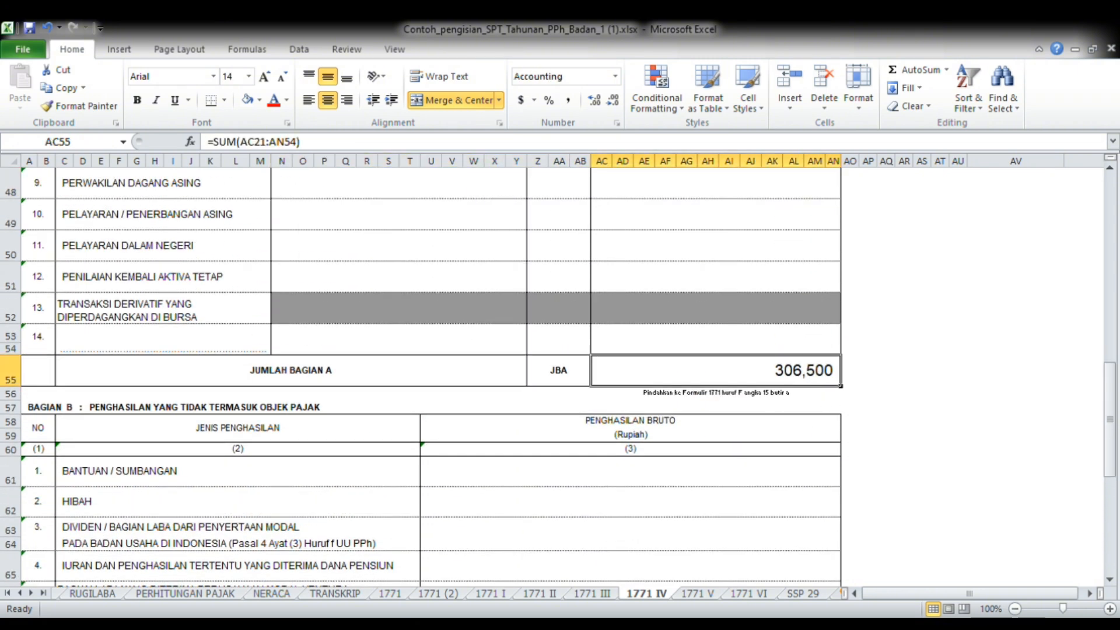
click(425, 595)
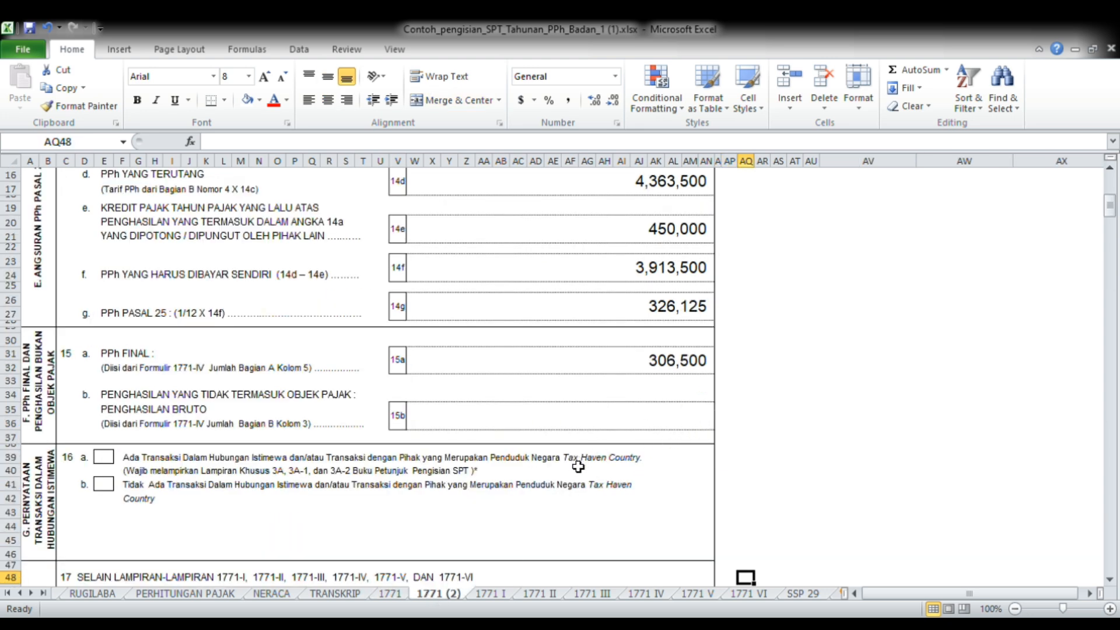
Review the special-relationship transaction statement in item 16 and the list of attachments in item 17
key(Down)
key(Down)
key(Down)
key(Down)
key(Down)
key(Down)
key(Down)
key(Down)
key(Down)
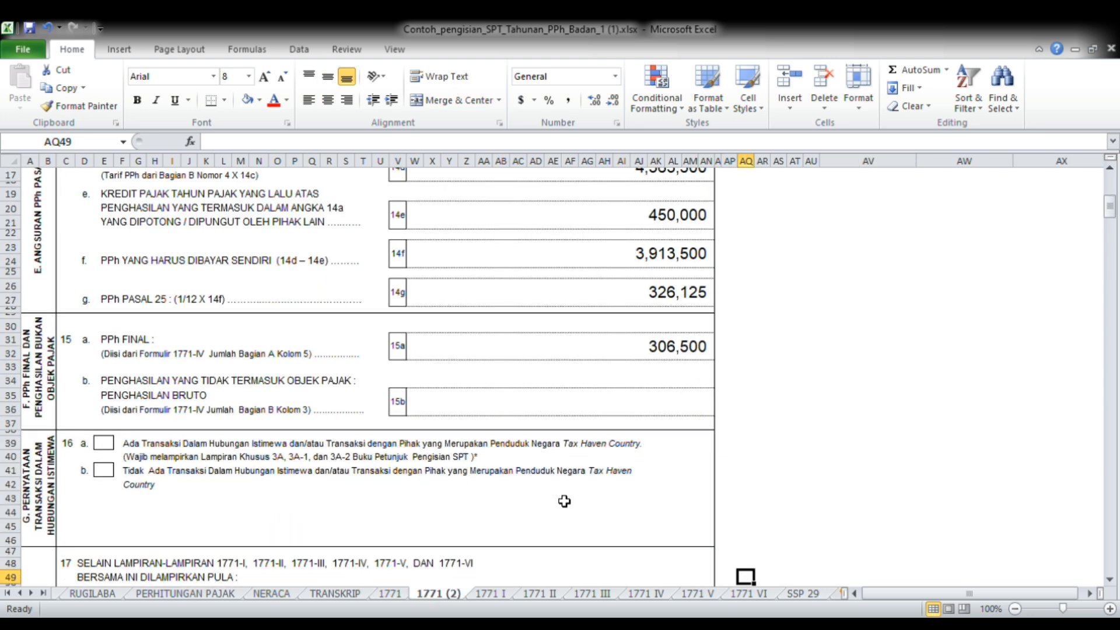
key(Down)
key(Down)
key(Down)
key(Down)
key(Down)
key(Down)
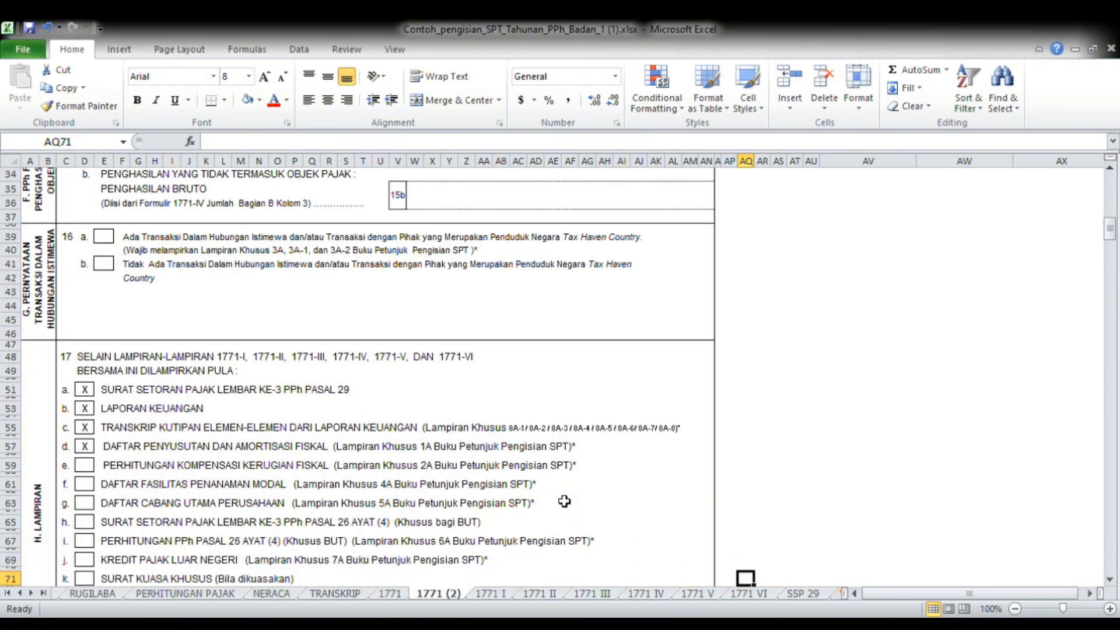
key(Down)
key(Down)
key(Down)
key(Down)
key(Down)
key(Down)
key(Down)
key(Down)
key(Down)
key(Down)
key(Down)
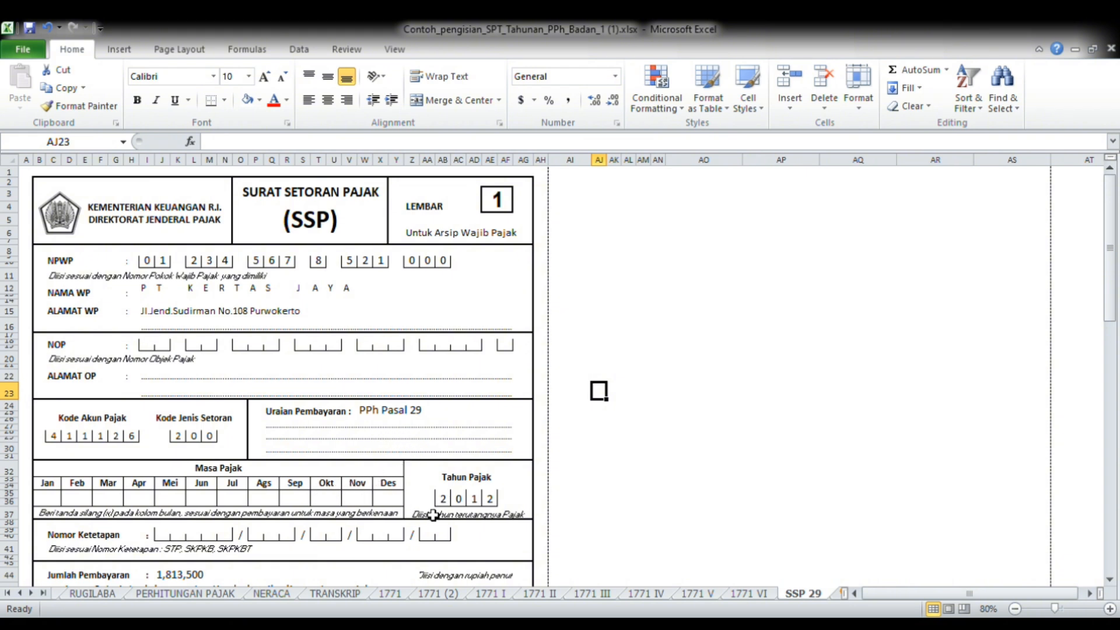
Examine the PPh Pasal 29 payment slip on the SSP 29 sheet, down to Jumlah Pembayaran and the signature block
key(Down)
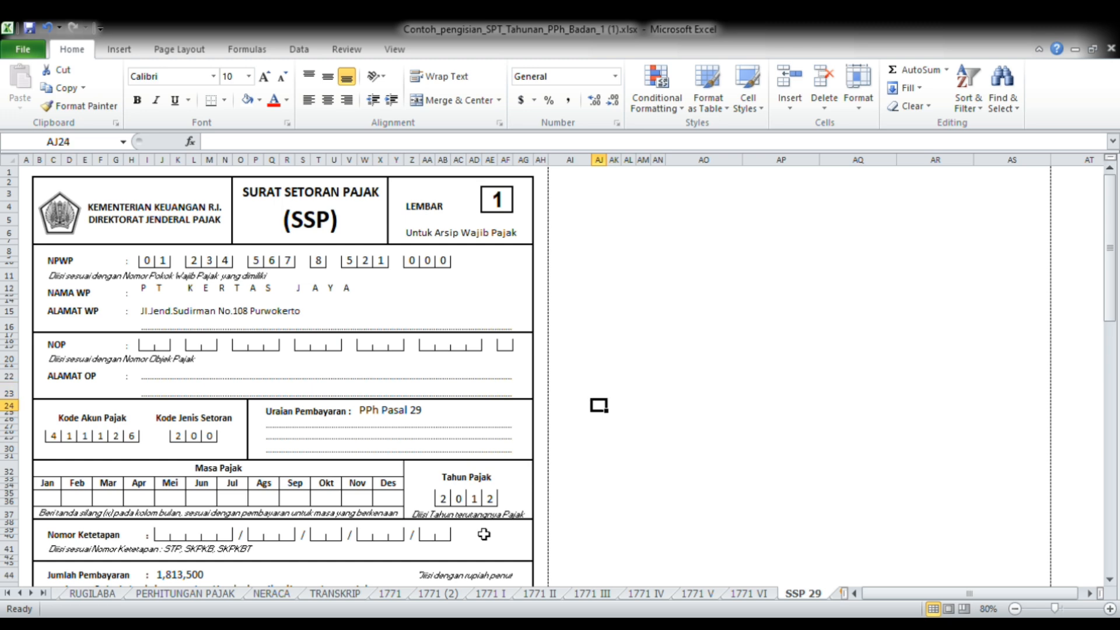
key(Down)
key(Down)
key(Down)
key(Down)
key(Down)
key(Down)
key(Down)
key(Down)
key(Down)
key(Down)
key(Down)
key(Down)
key(Down)
key(Down)
key(Down)
key(Down)
key(Down)
key(Down)
key(Down)
key(Down)
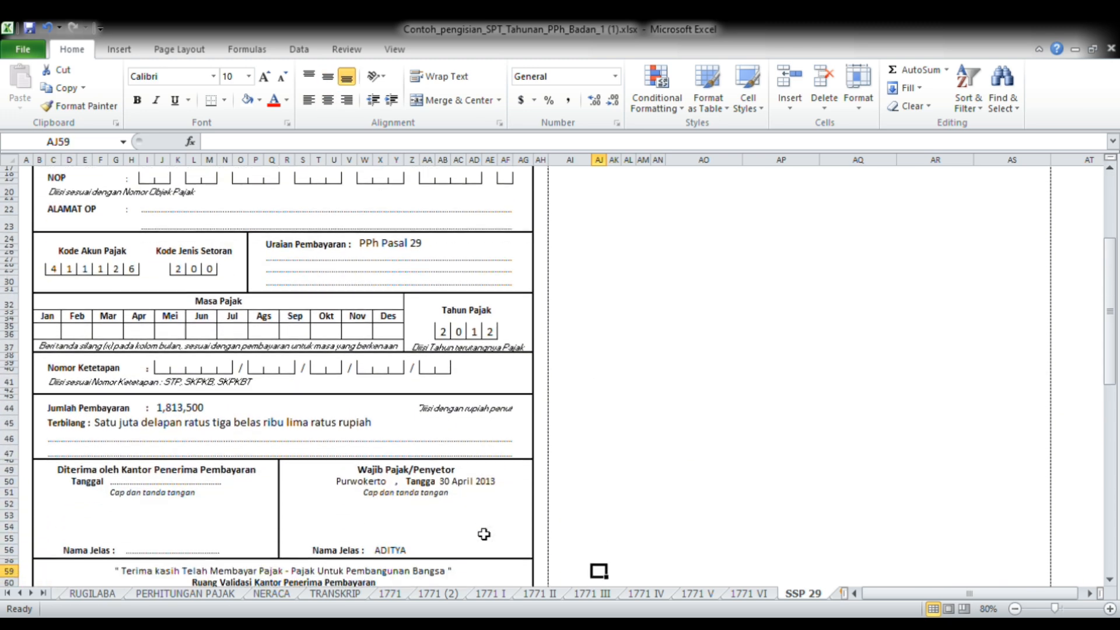